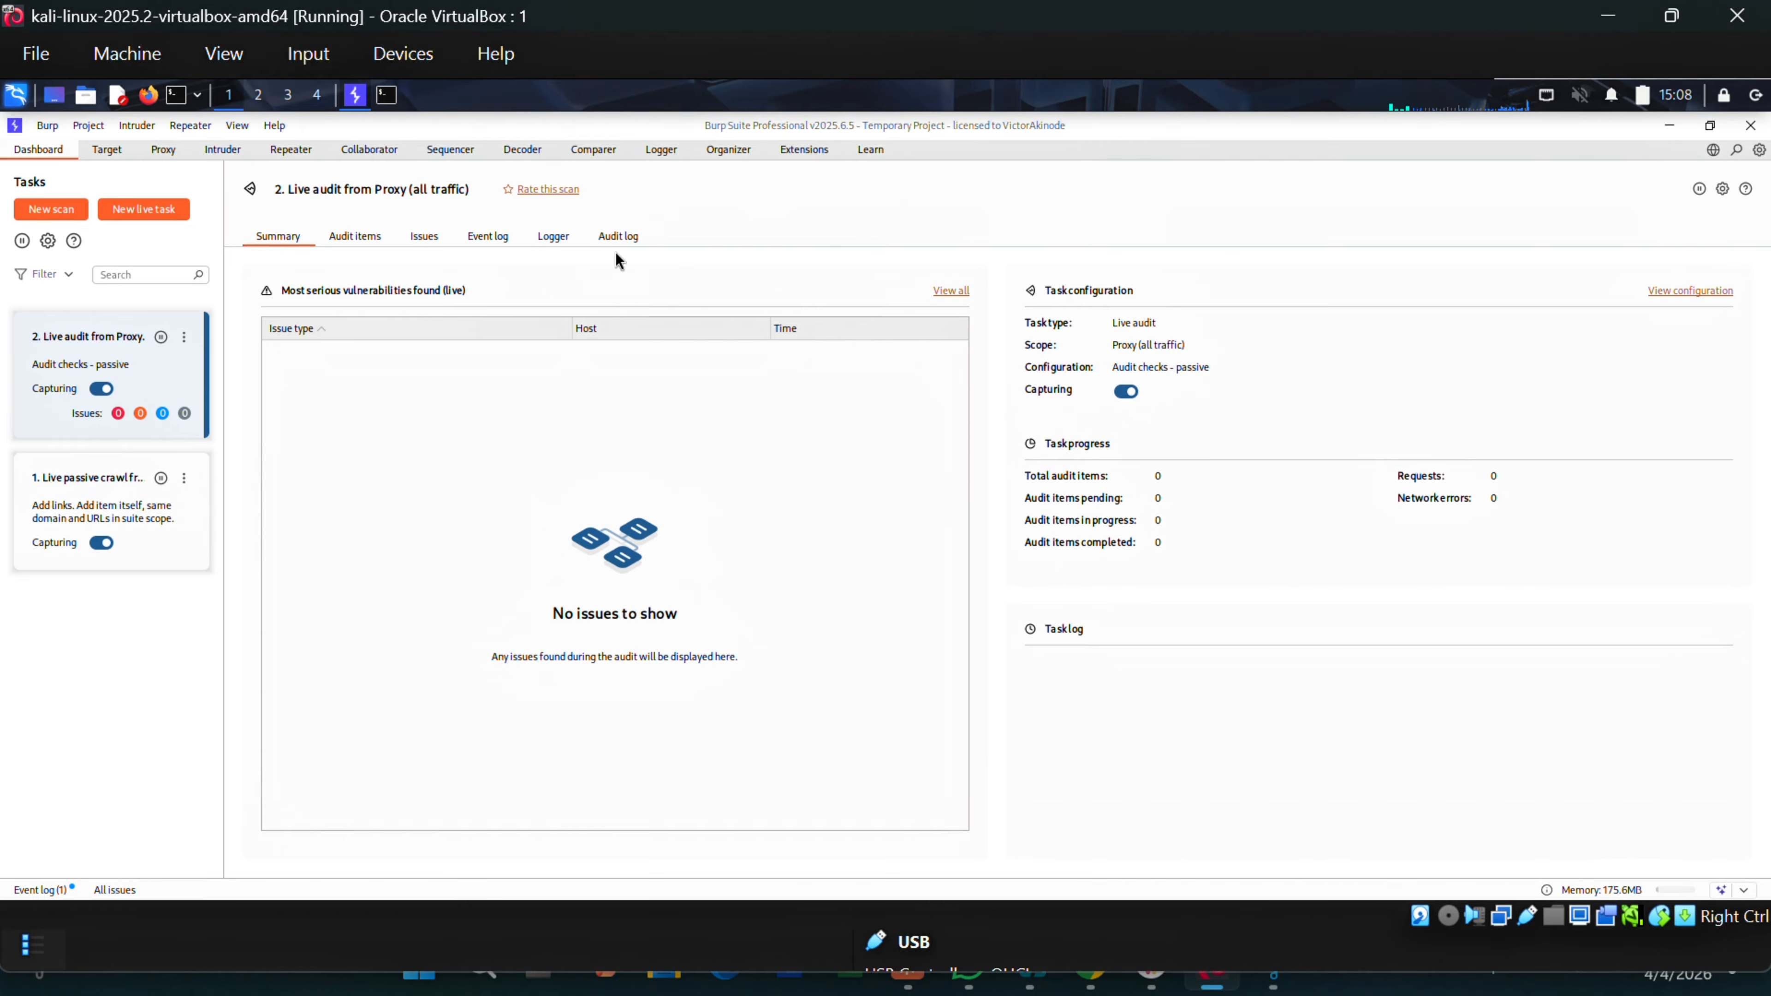
Open the Decoder tab and enter 'Hello World' as the input text.
left_click(521, 152)
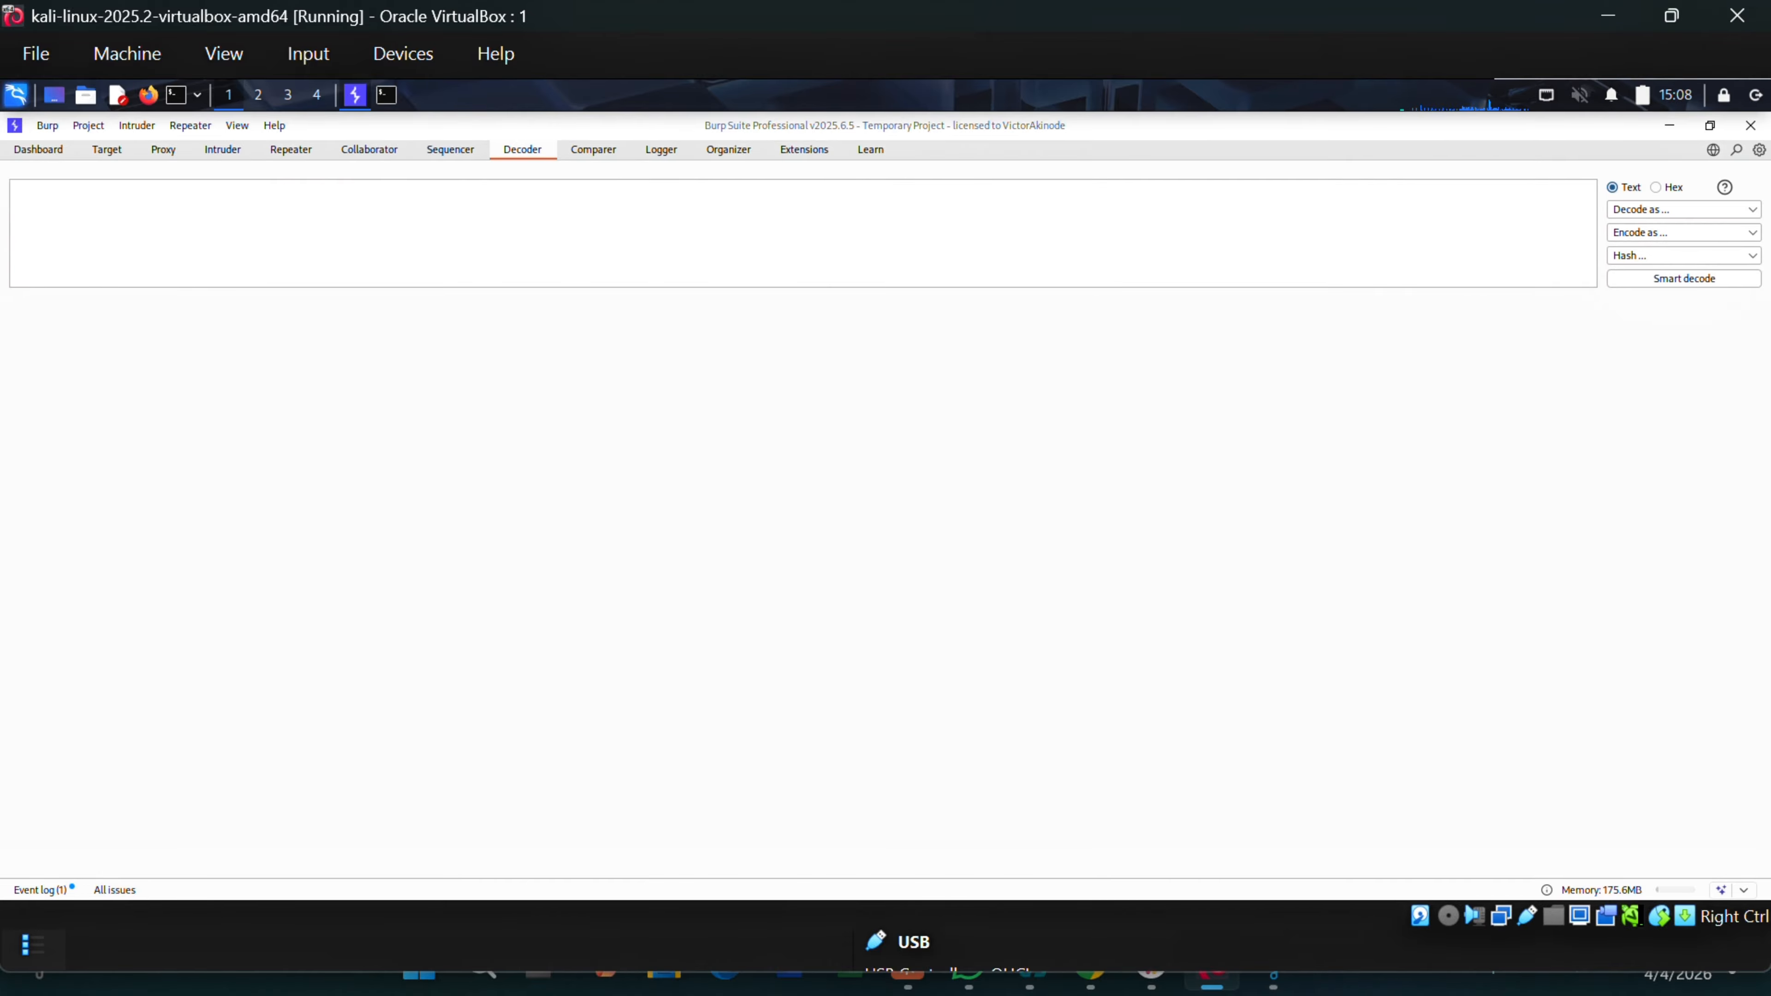
left_click(549, 240)
type("Hello World")
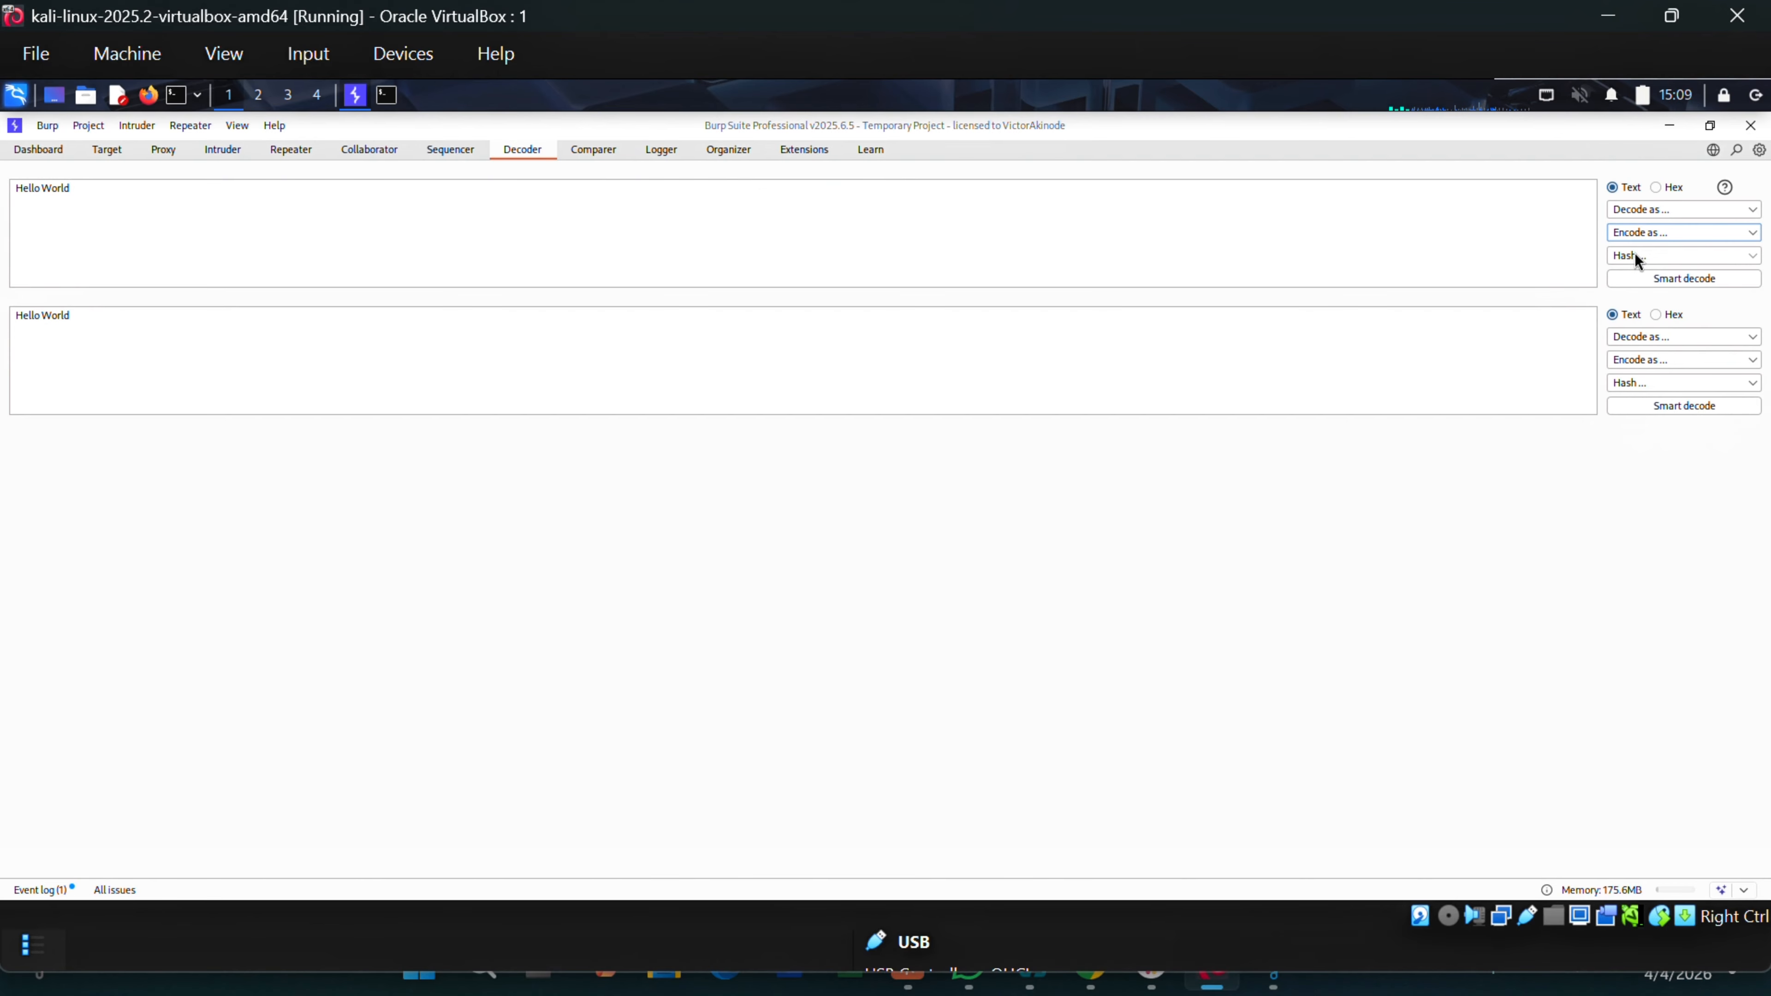
Base64-encode 'Hello World' to SGVsbG8gV29ybGQ= and compare it with the original.
left_click(1658, 233)
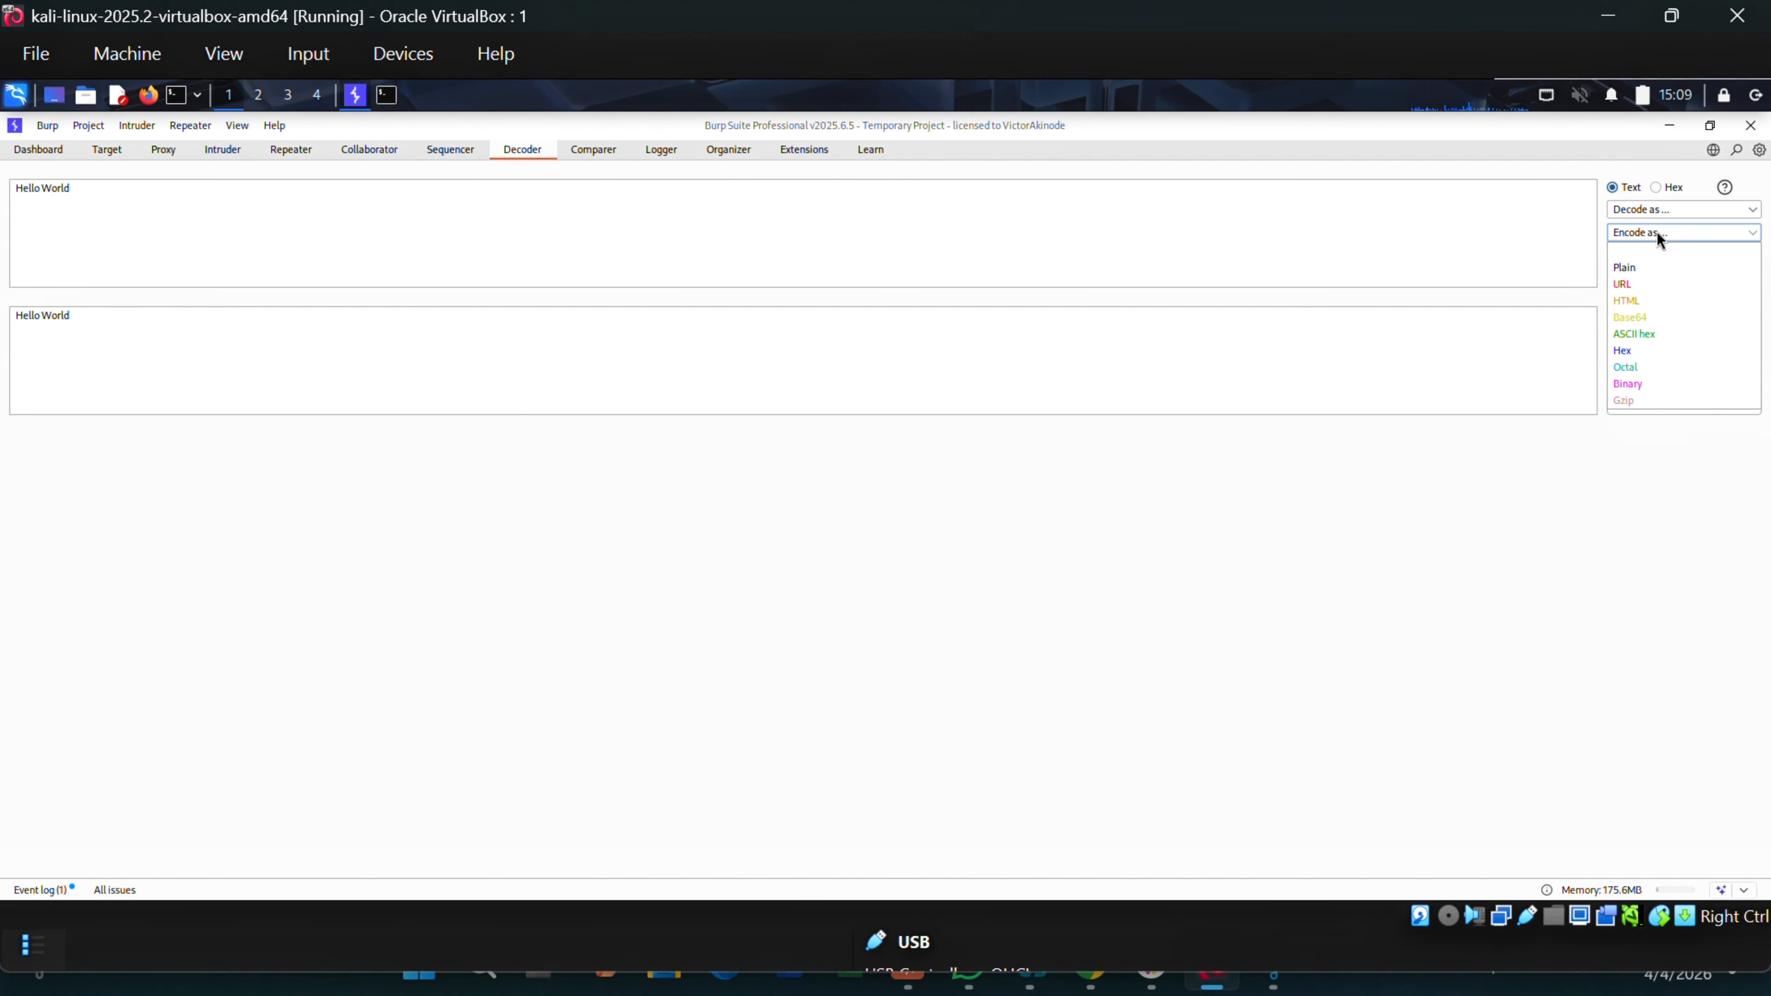
left_click(1639, 319)
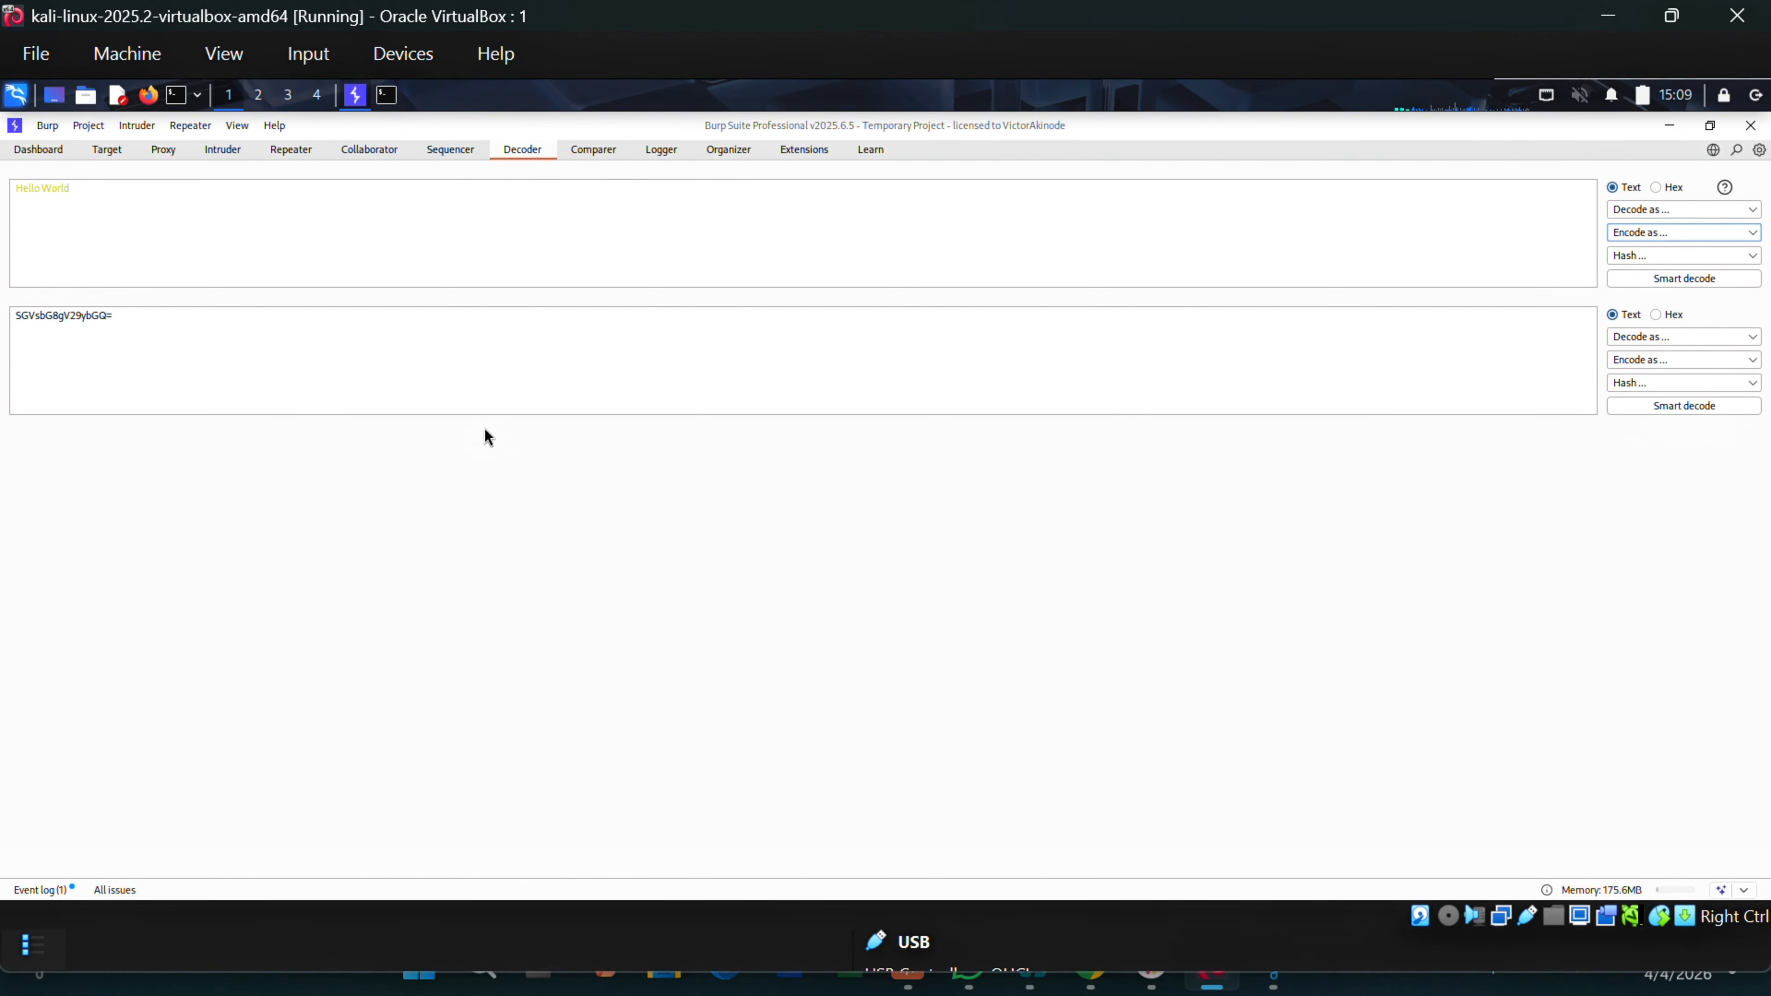
left_click(96, 196)
left_click_drag(97, 195, 10, 194)
left_click_drag(106, 336, 15, 314)
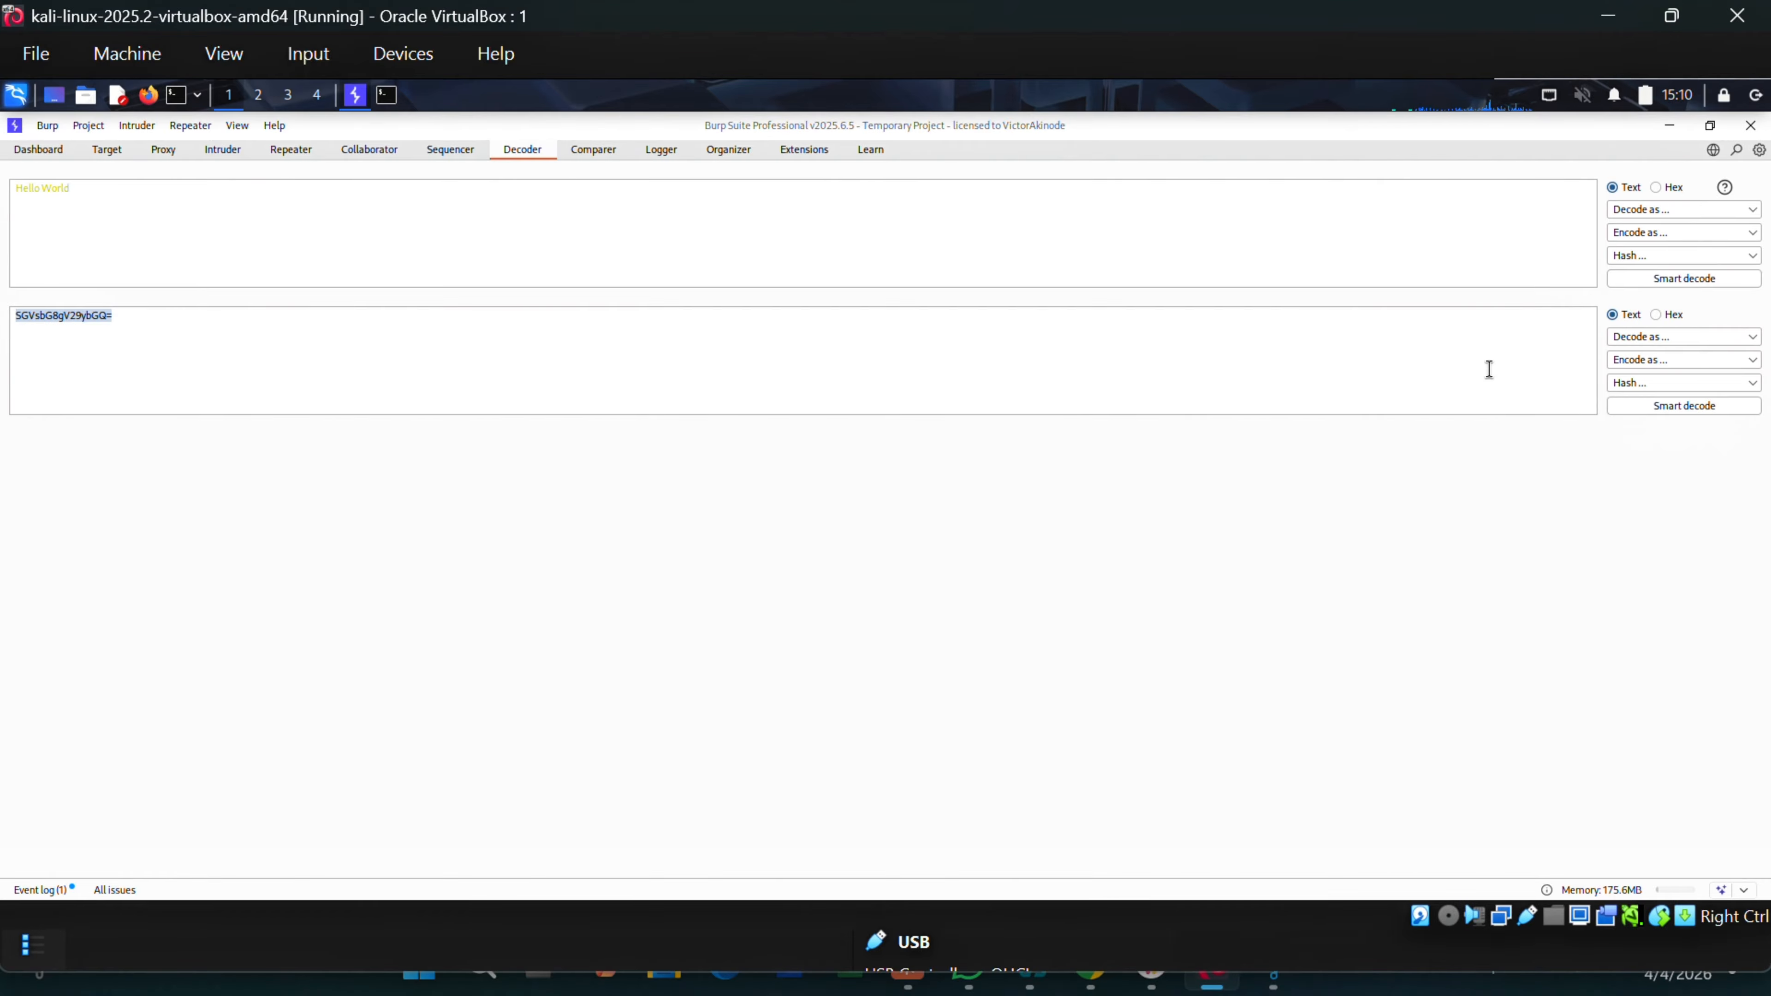
Base64-decode SGVsbG8gV29ybGQ= back to 'Hello World' in a third panel.
left_click(1657, 336)
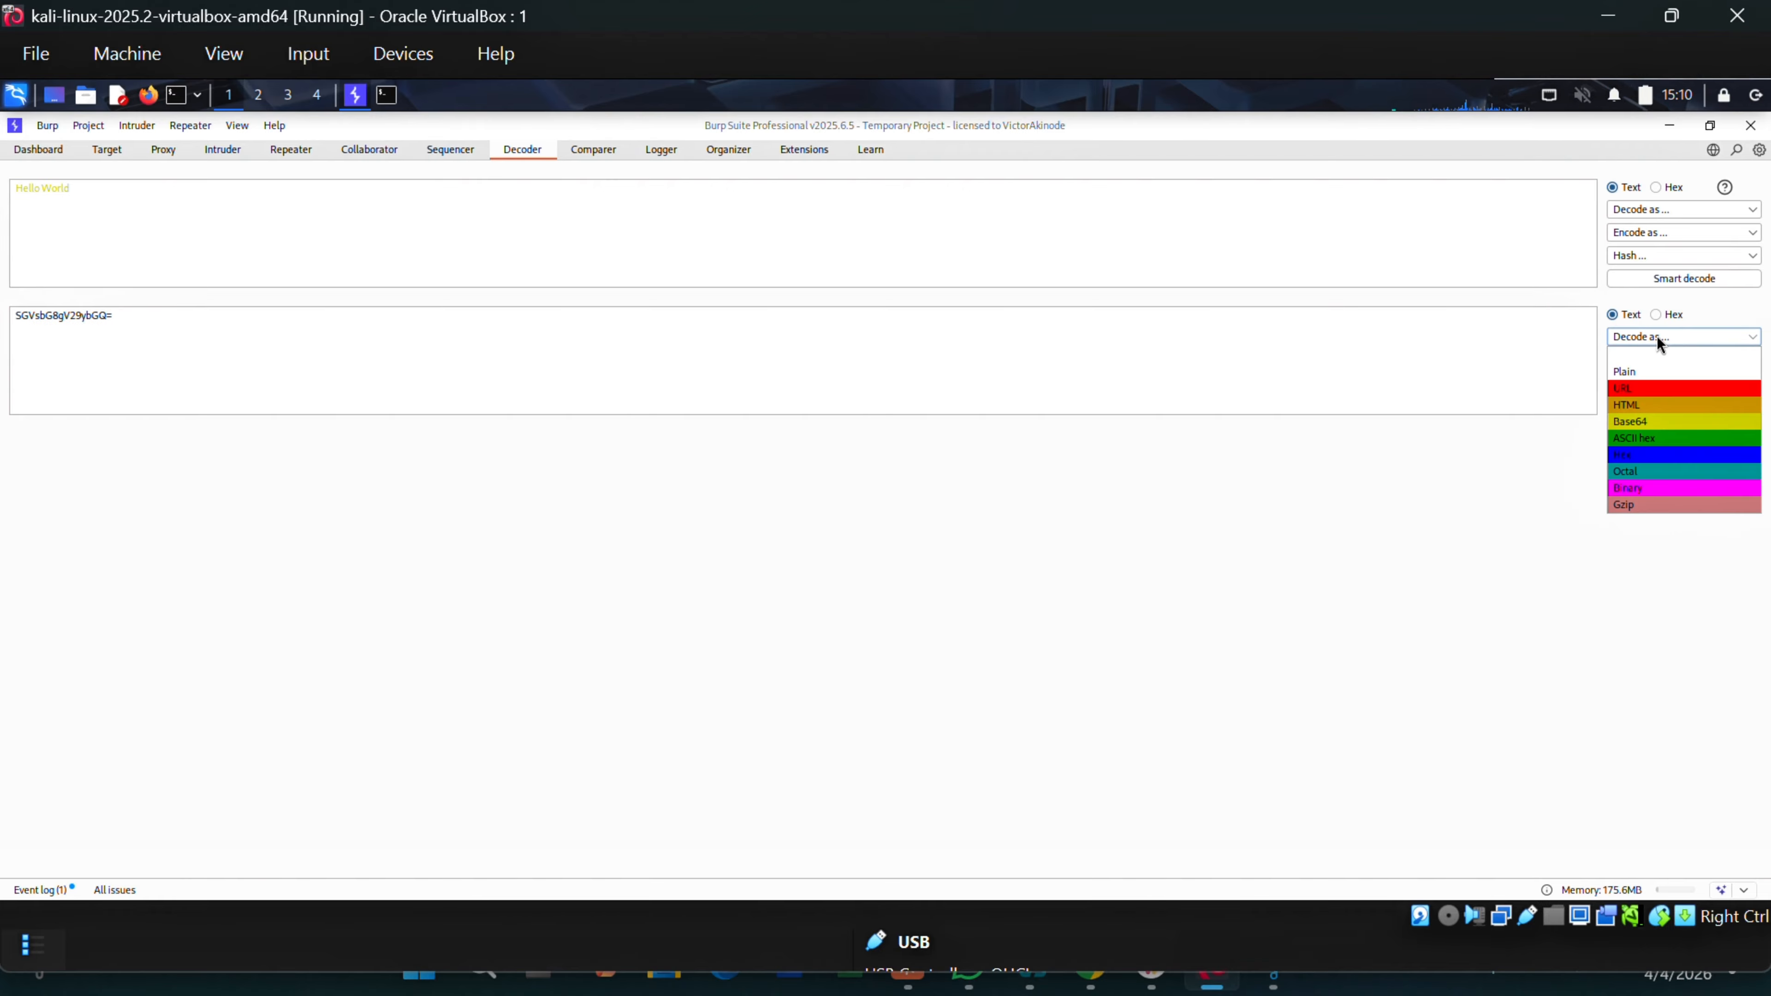
left_click(1637, 423)
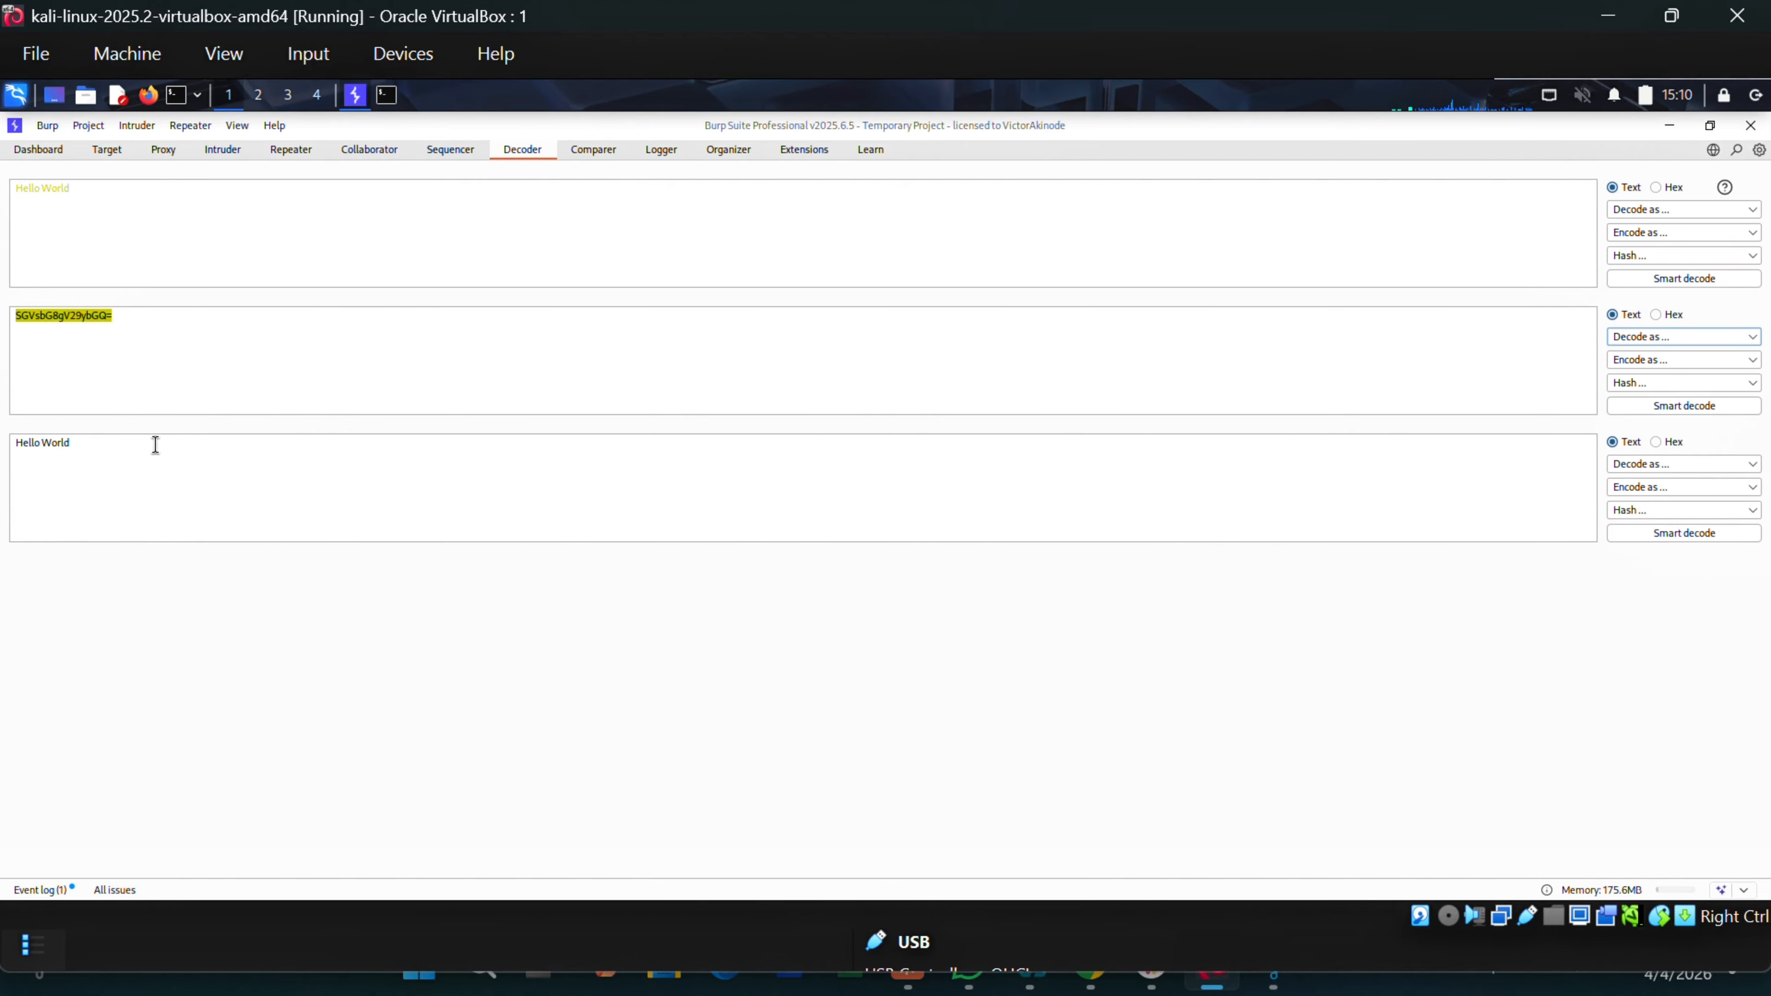
left_click_drag(154, 445, 15, 445)
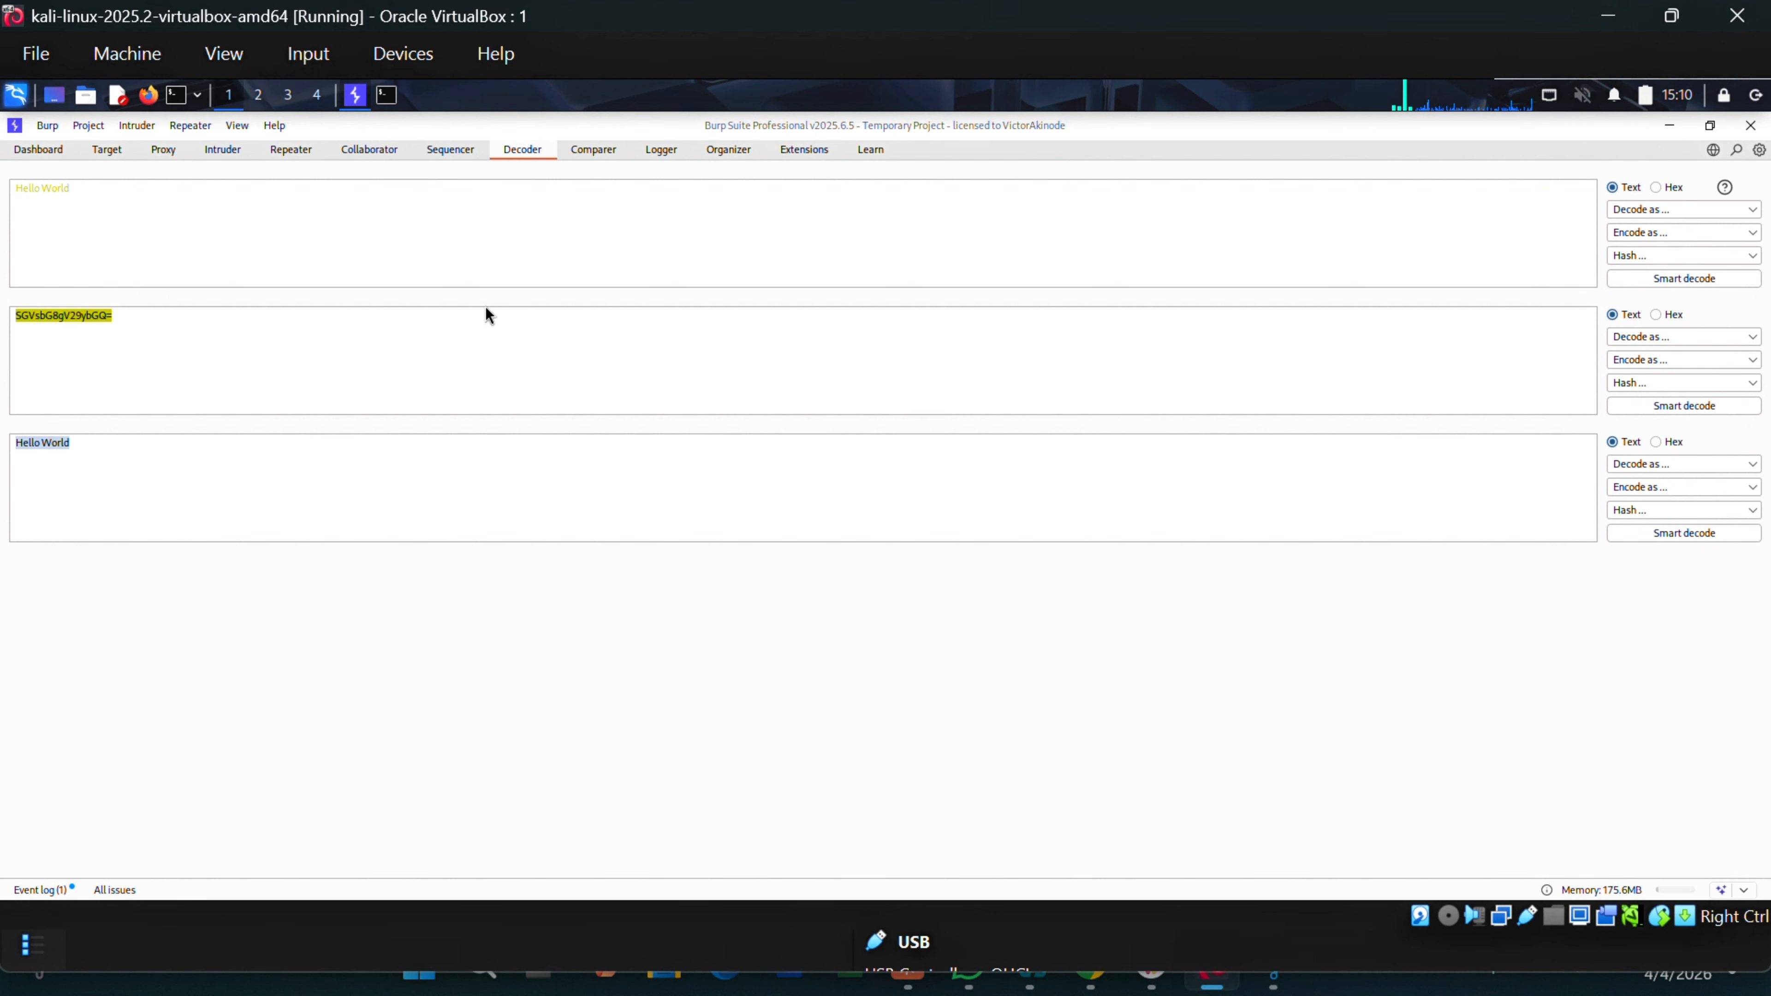
left_click_drag(79, 189, 10, 193)
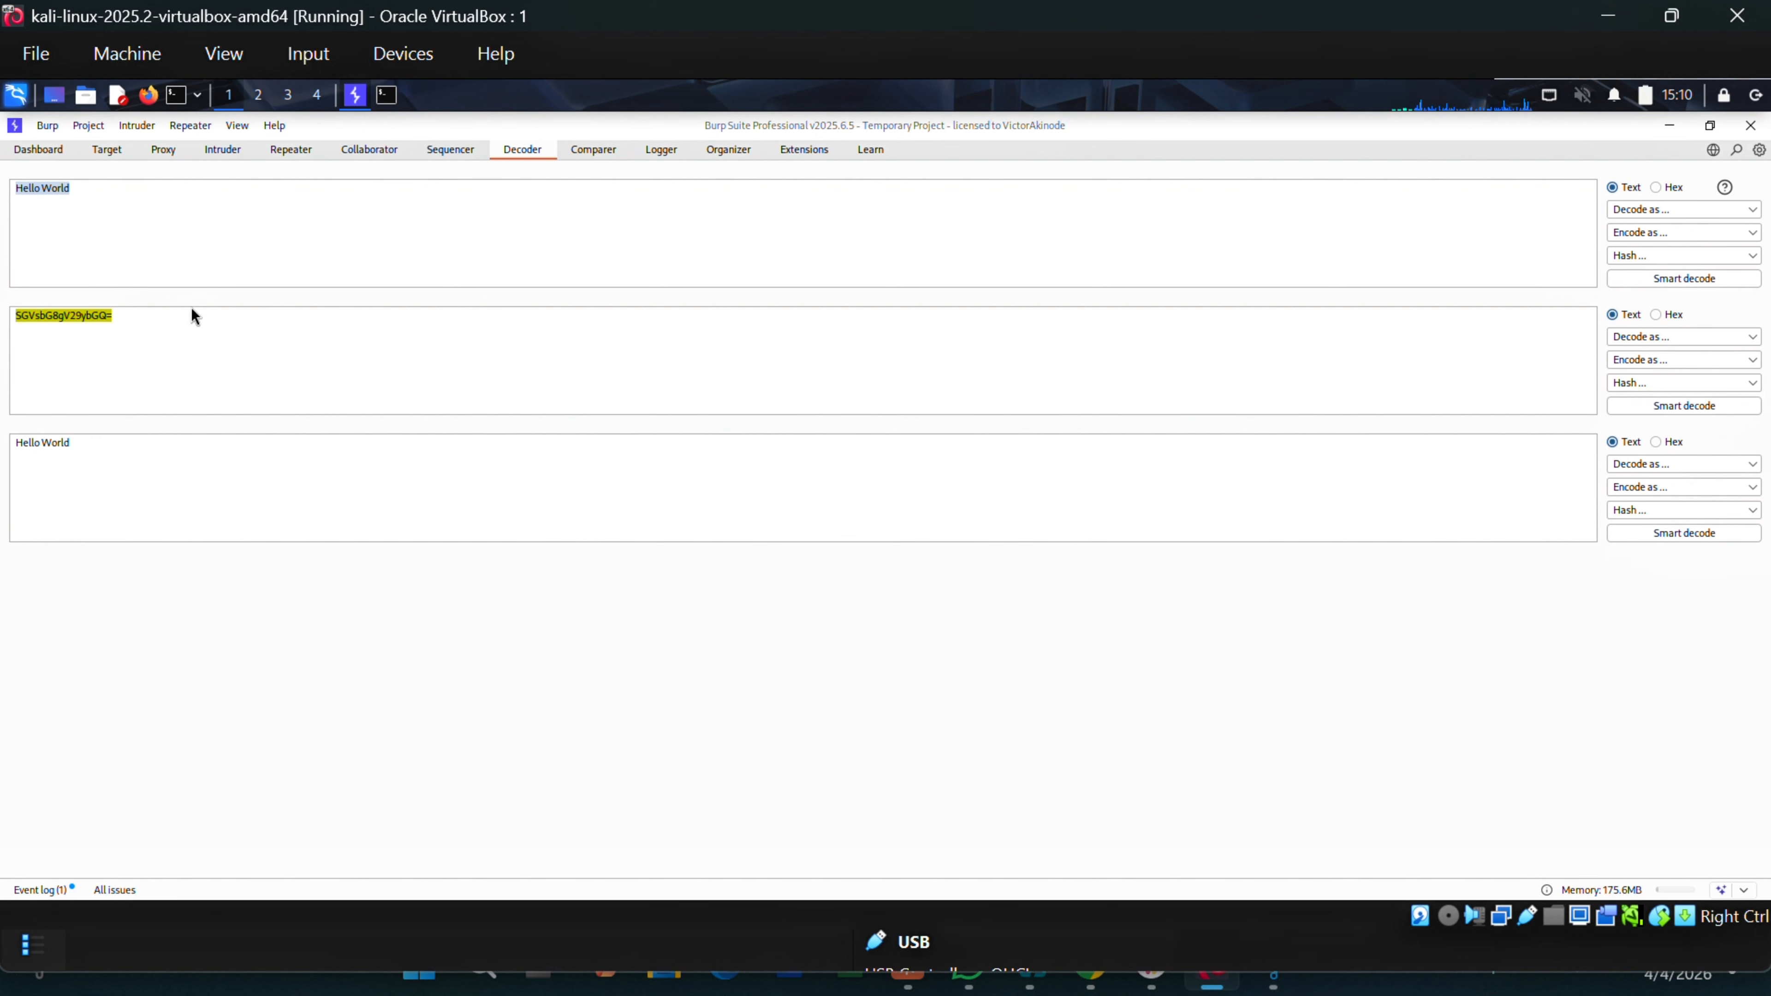
left_click_drag(135, 321, 11, 319)
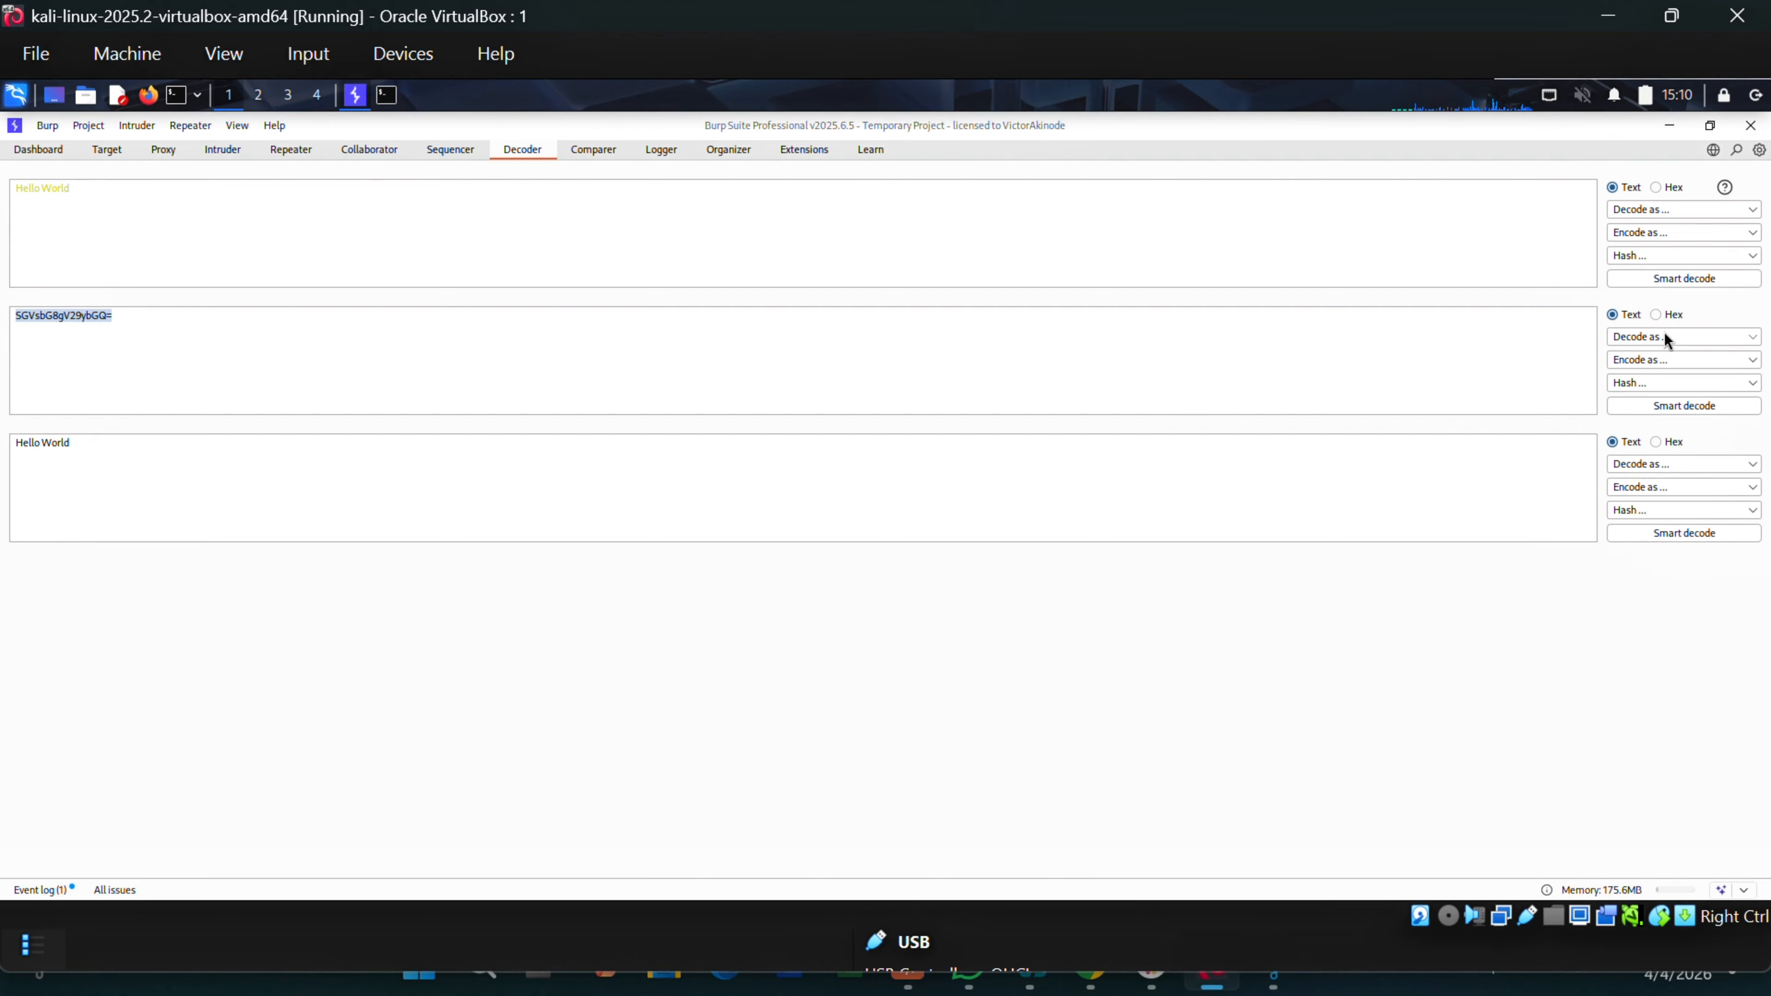
Base64-encode SGVsbG8gV29ybGQ= again to get U0dWc2JHOGdWMjl5YkdRPQ==.
left_click(1656, 359)
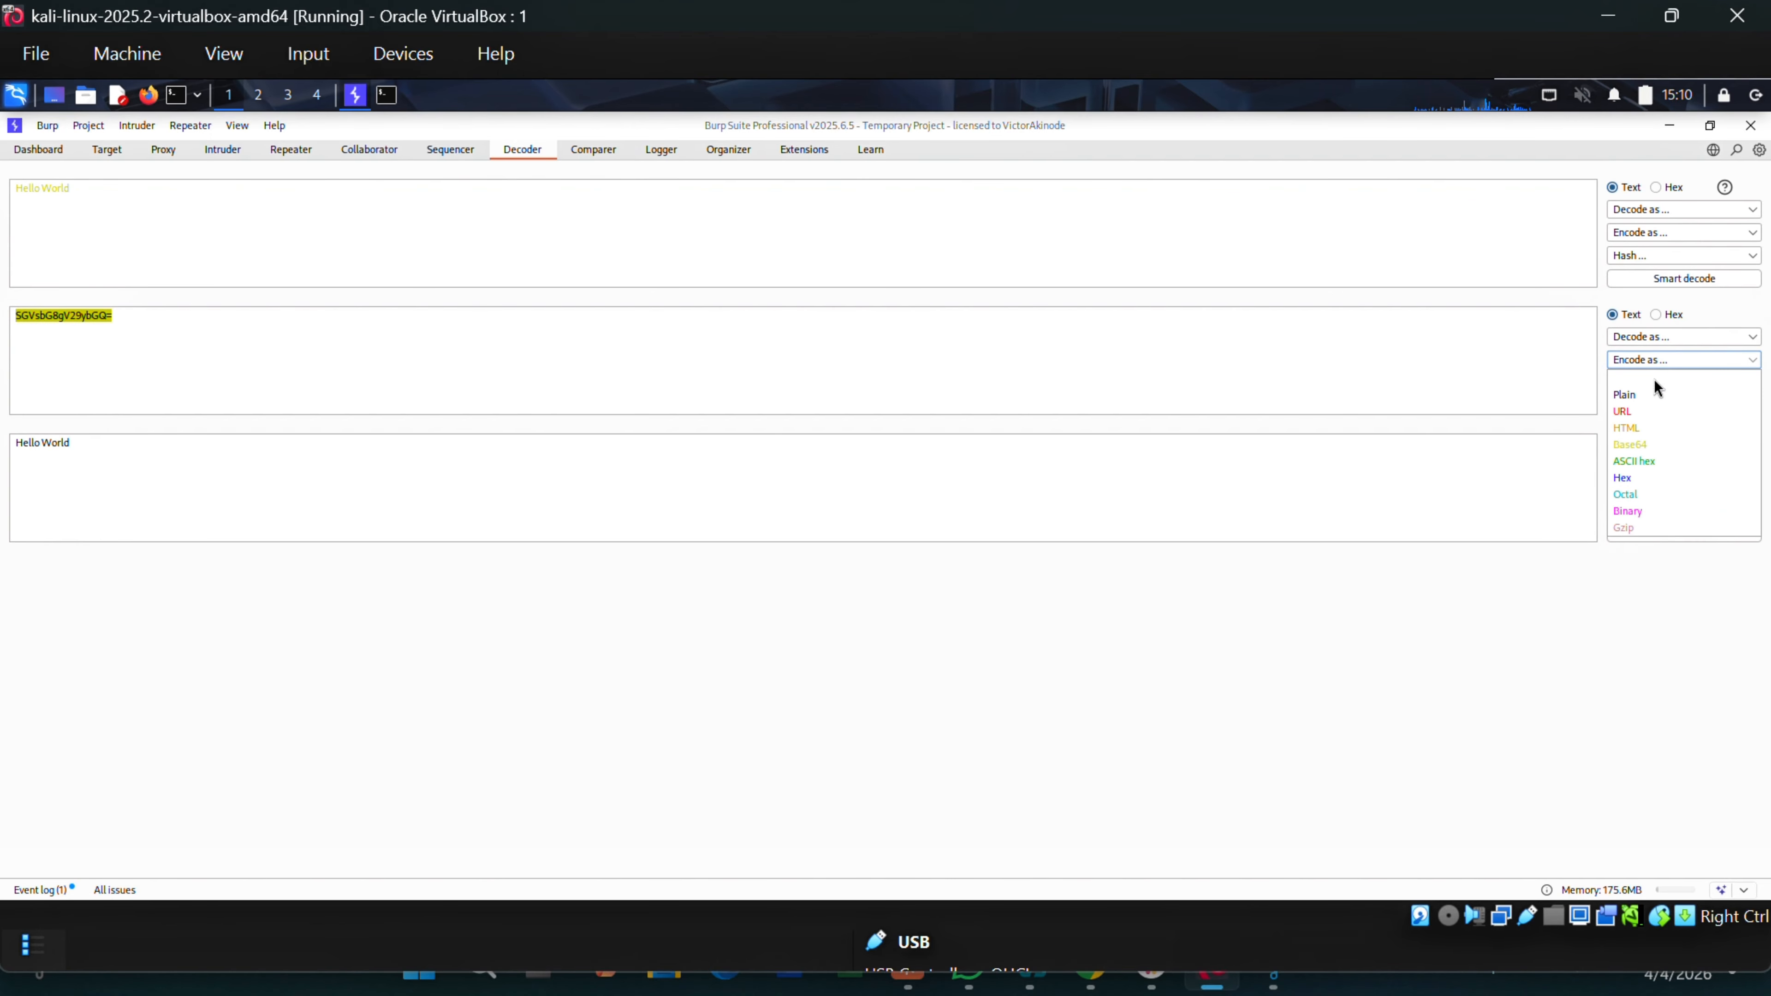
left_click(1638, 448)
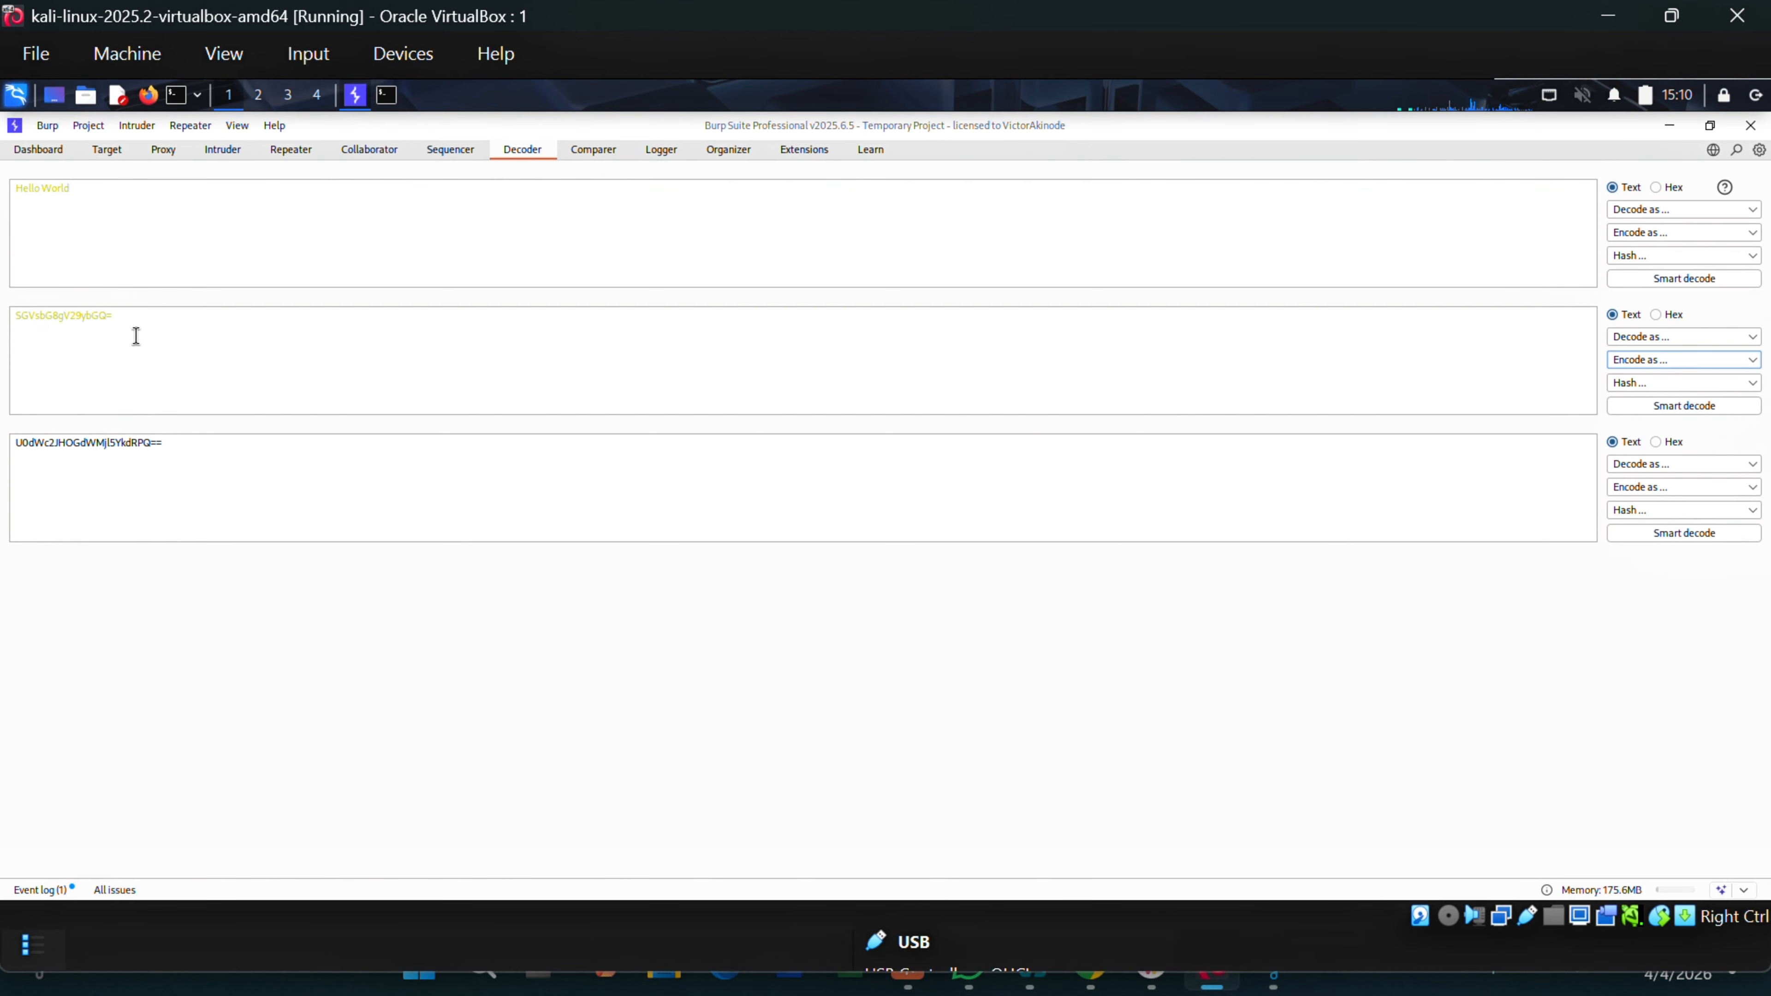
left_click_drag(136, 335, 12, 321)
left_click_drag(209, 466, 9, 444)
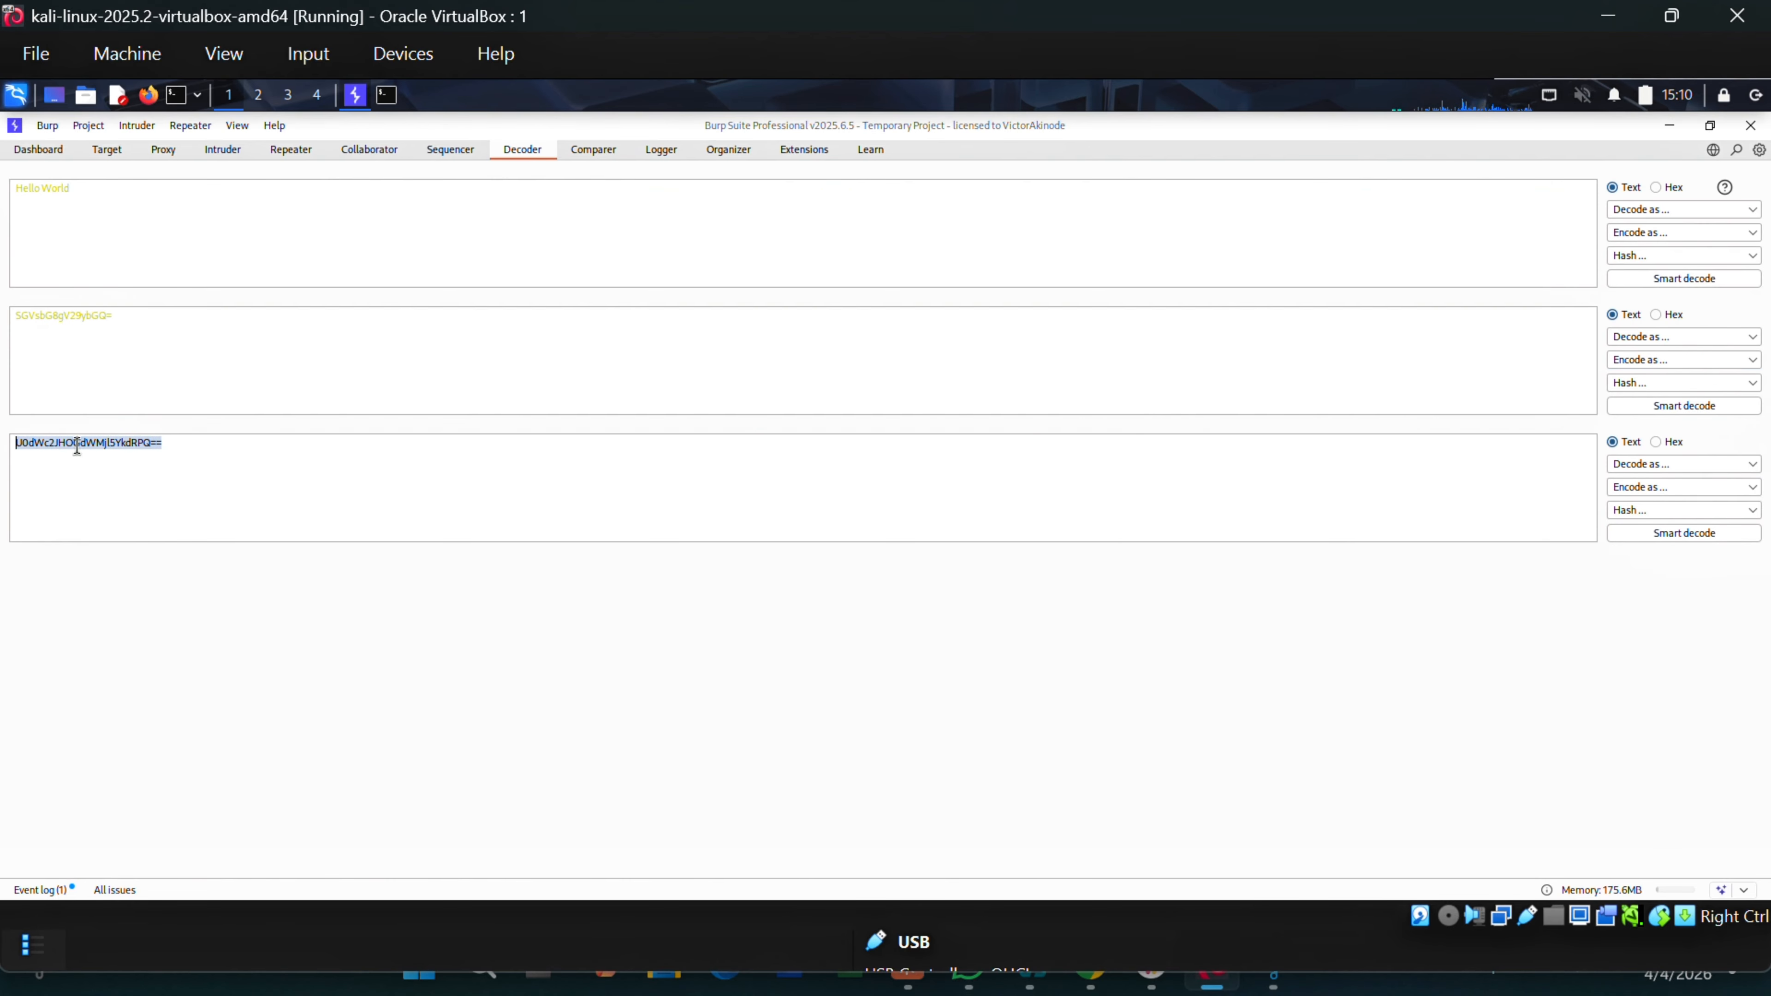
Base64-decode the double-encoded string one layer back to SGVsbG8gV29ybGQ=.
left_click(1667, 466)
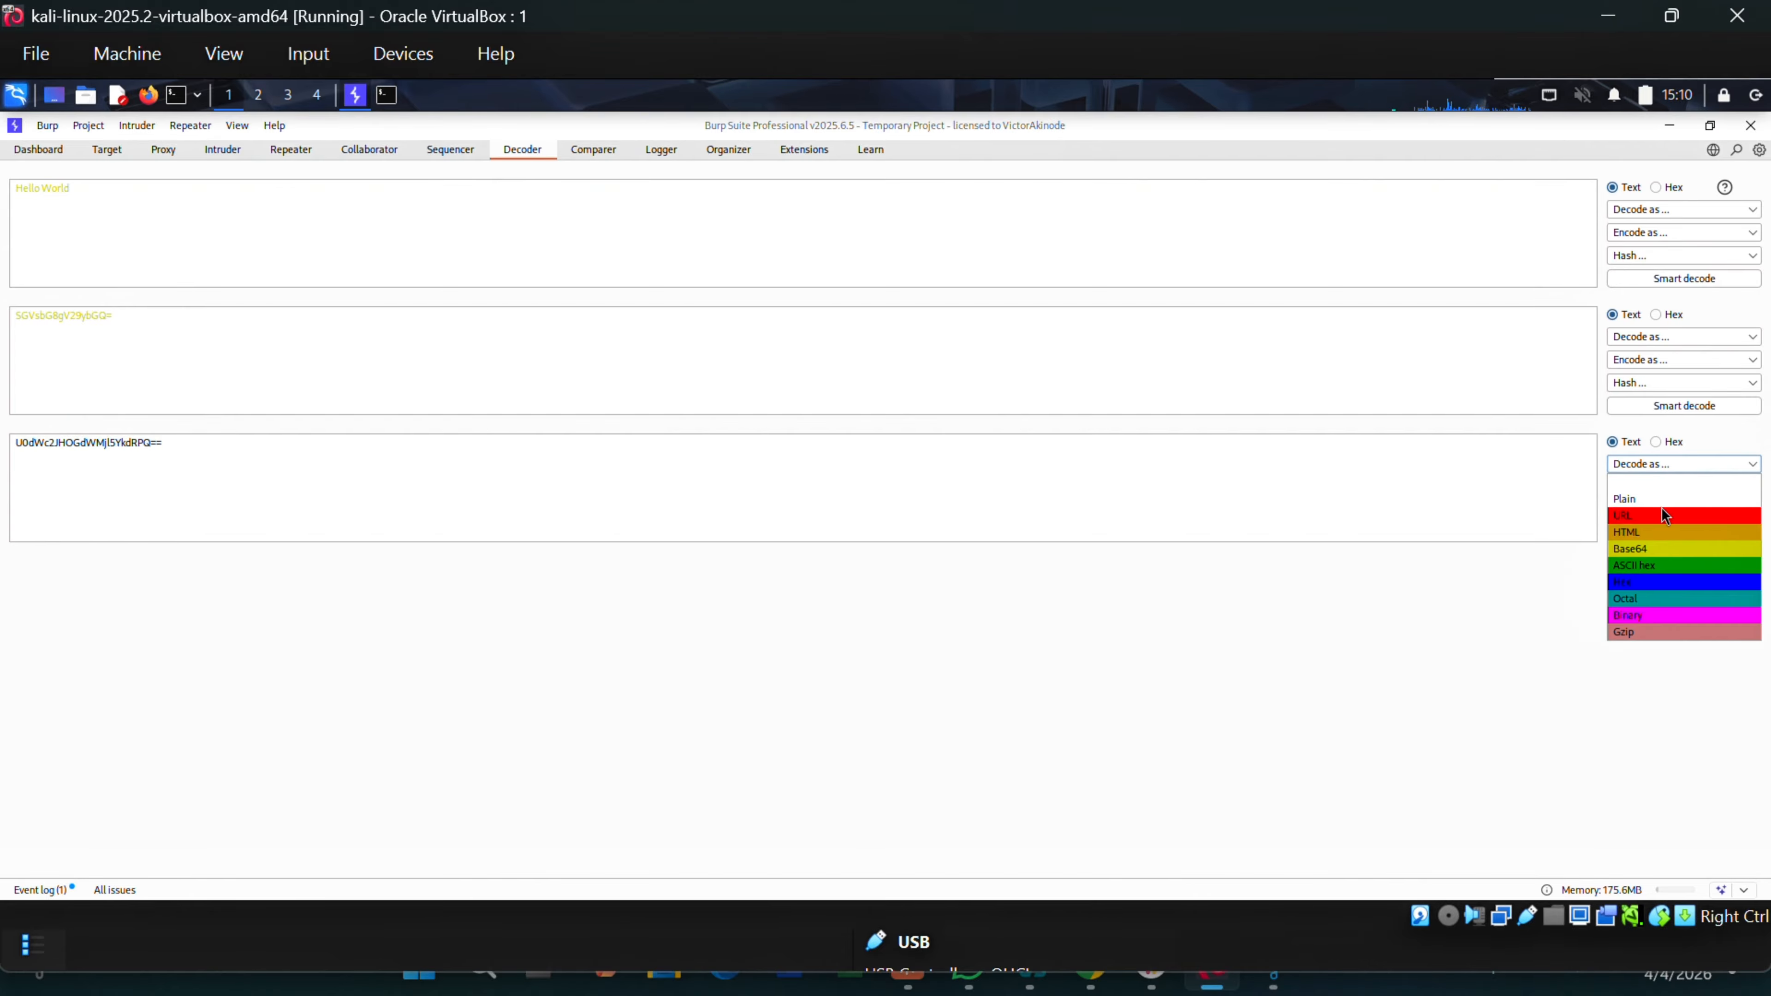
left_click(1637, 550)
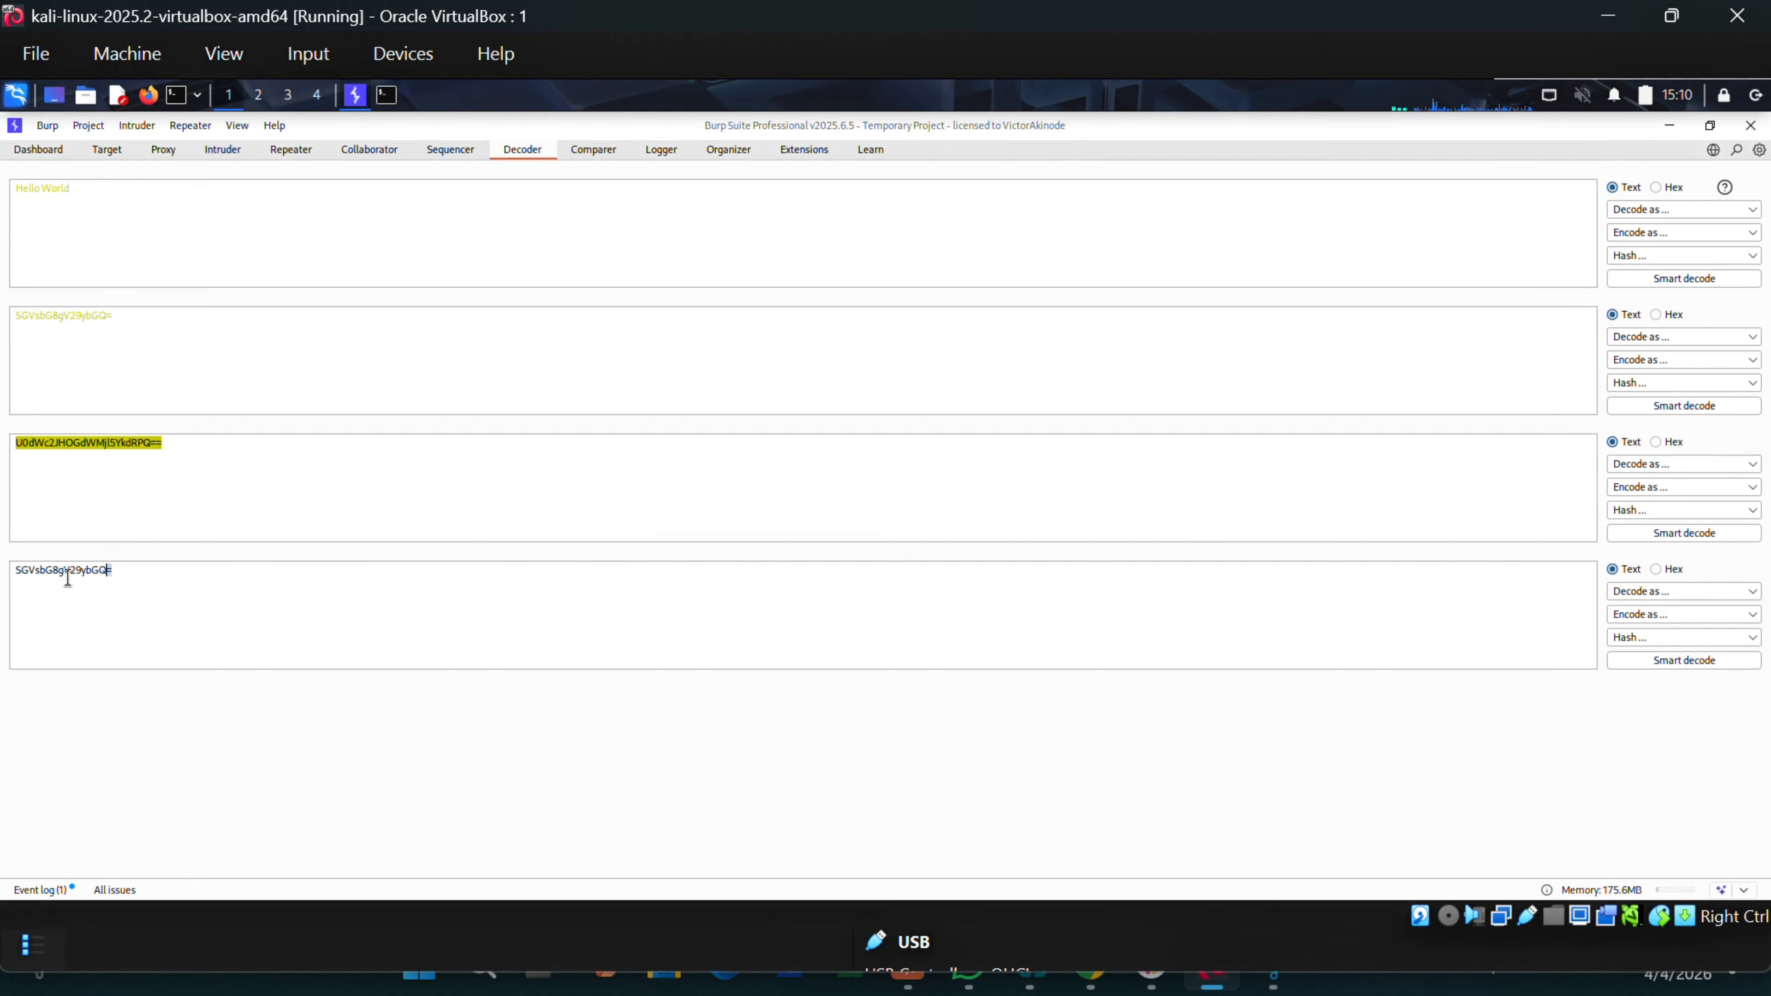
left_click_drag(115, 573, 15, 570)
left_click_drag(131, 331, 11, 321)
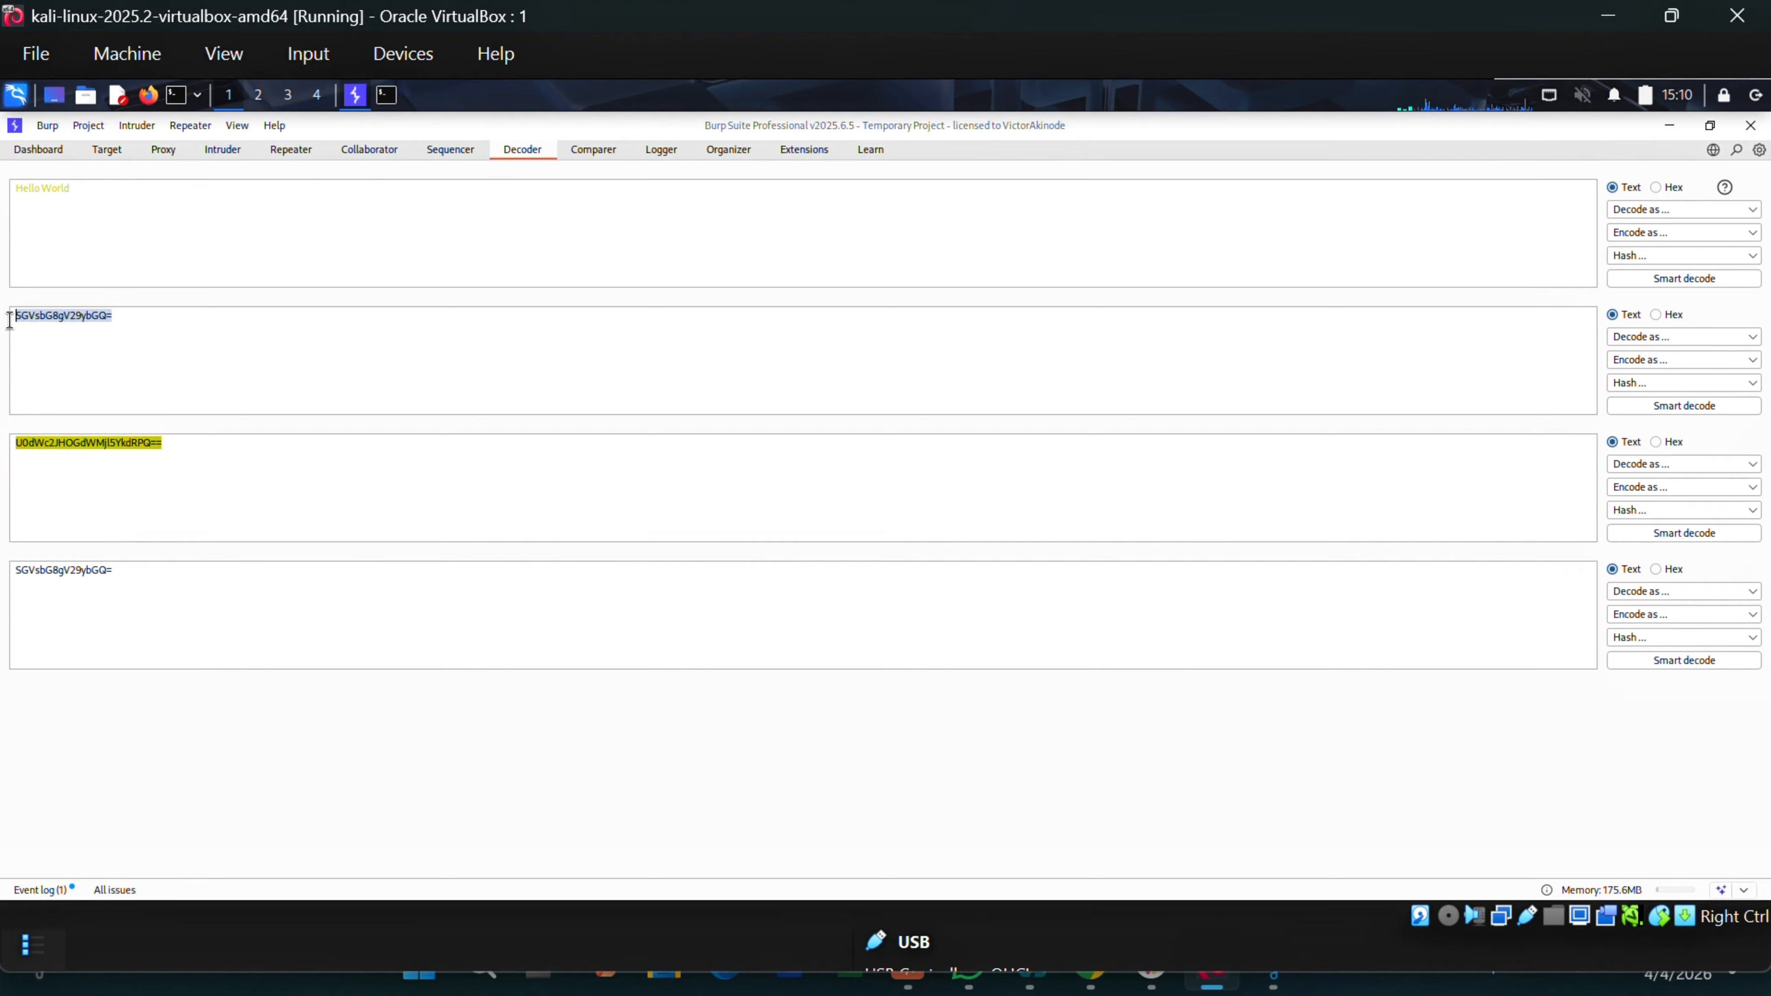
Base64-decode the last layer to recover 'Hello World'.
left_click(1663, 592)
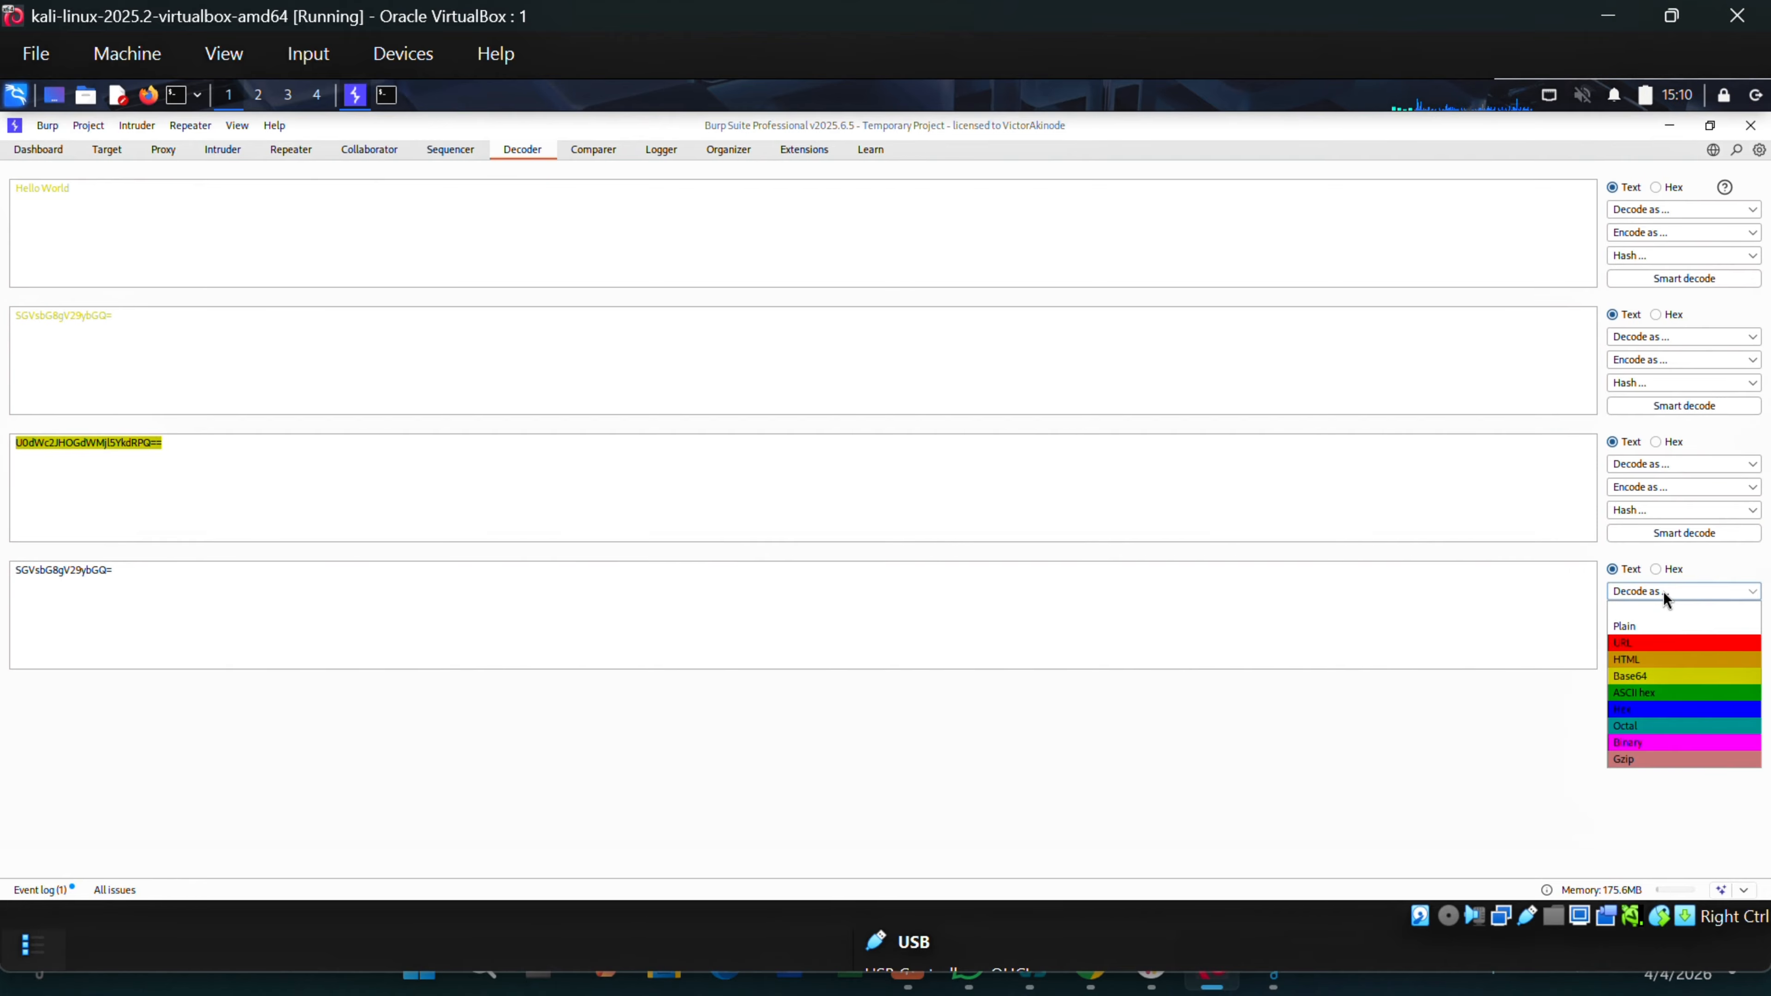
left_click(1635, 677)
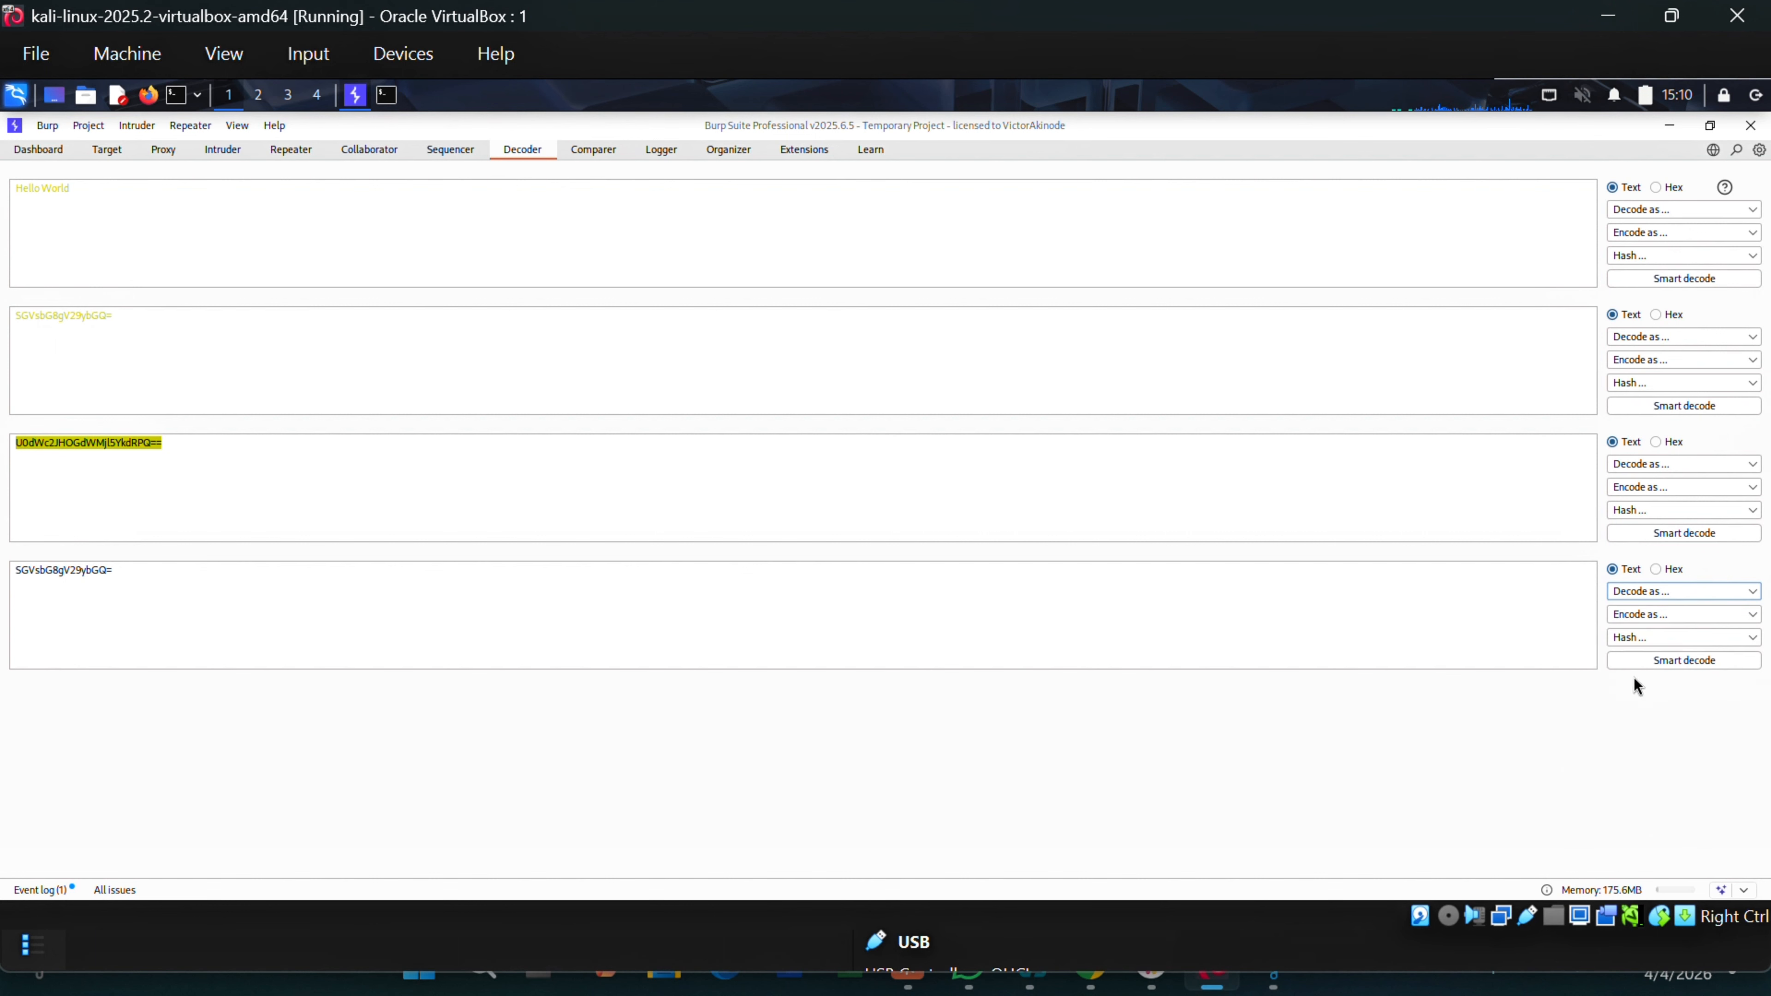
left_click_drag(74, 706, 12, 698)
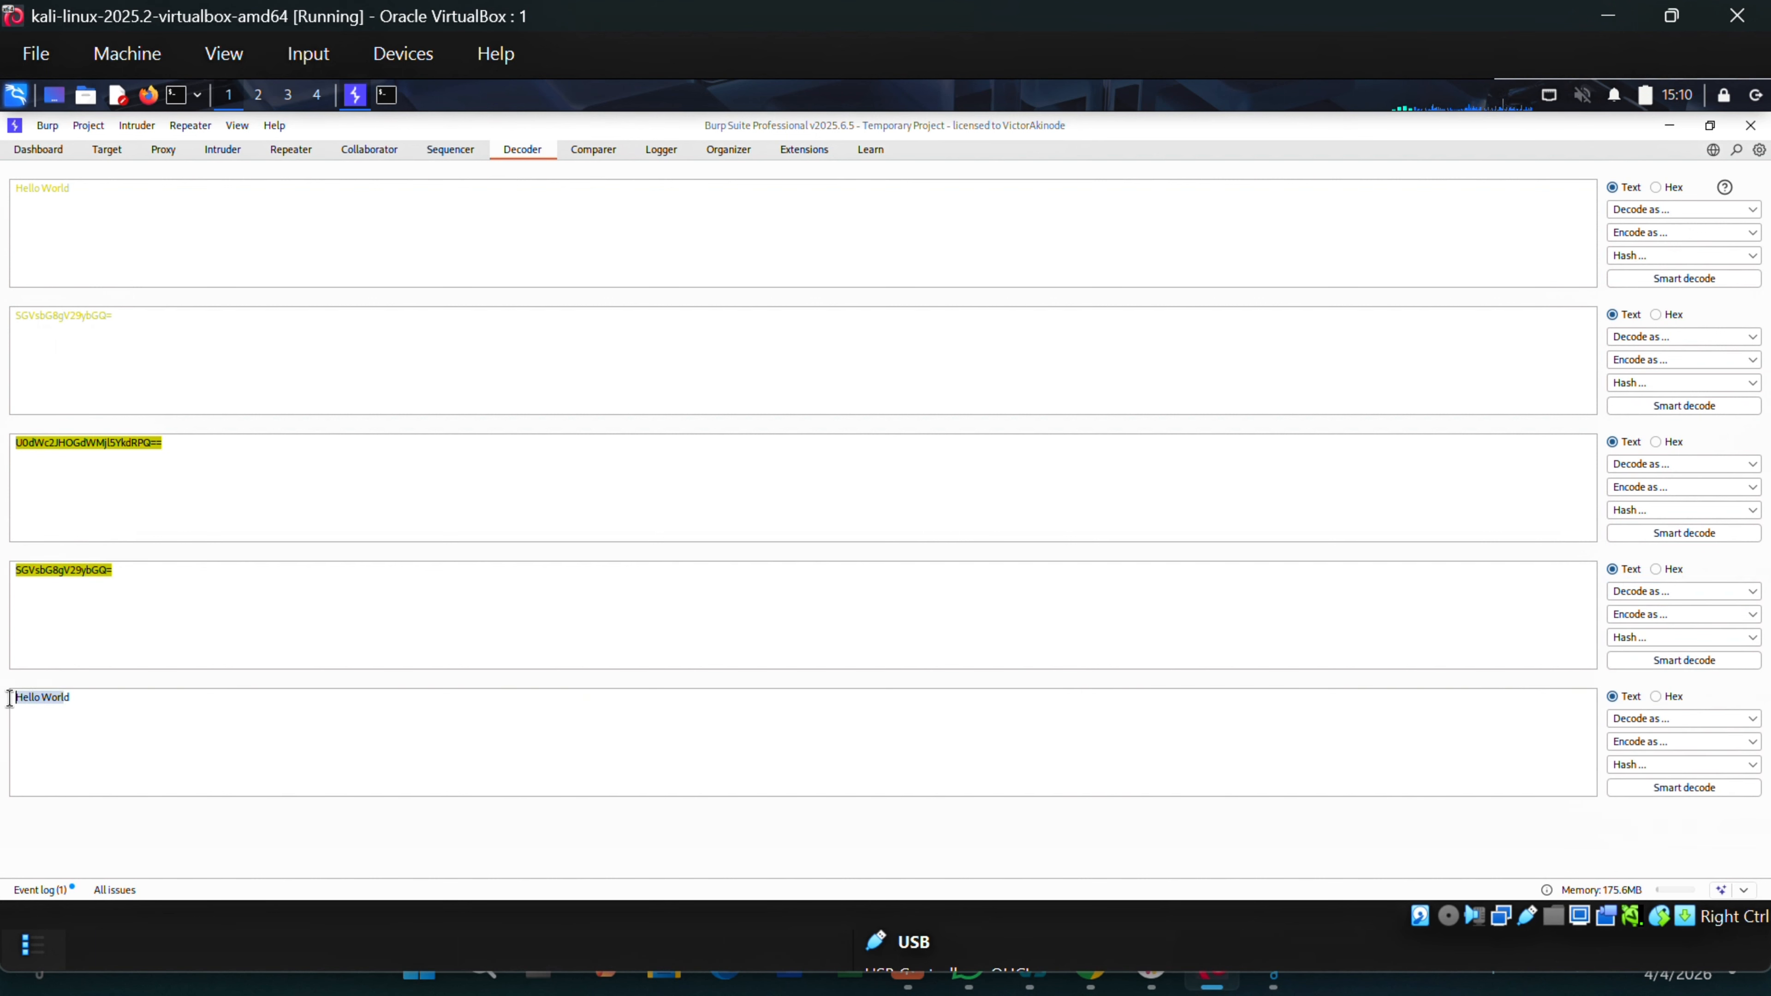
left_click_drag(101, 190, 11, 185)
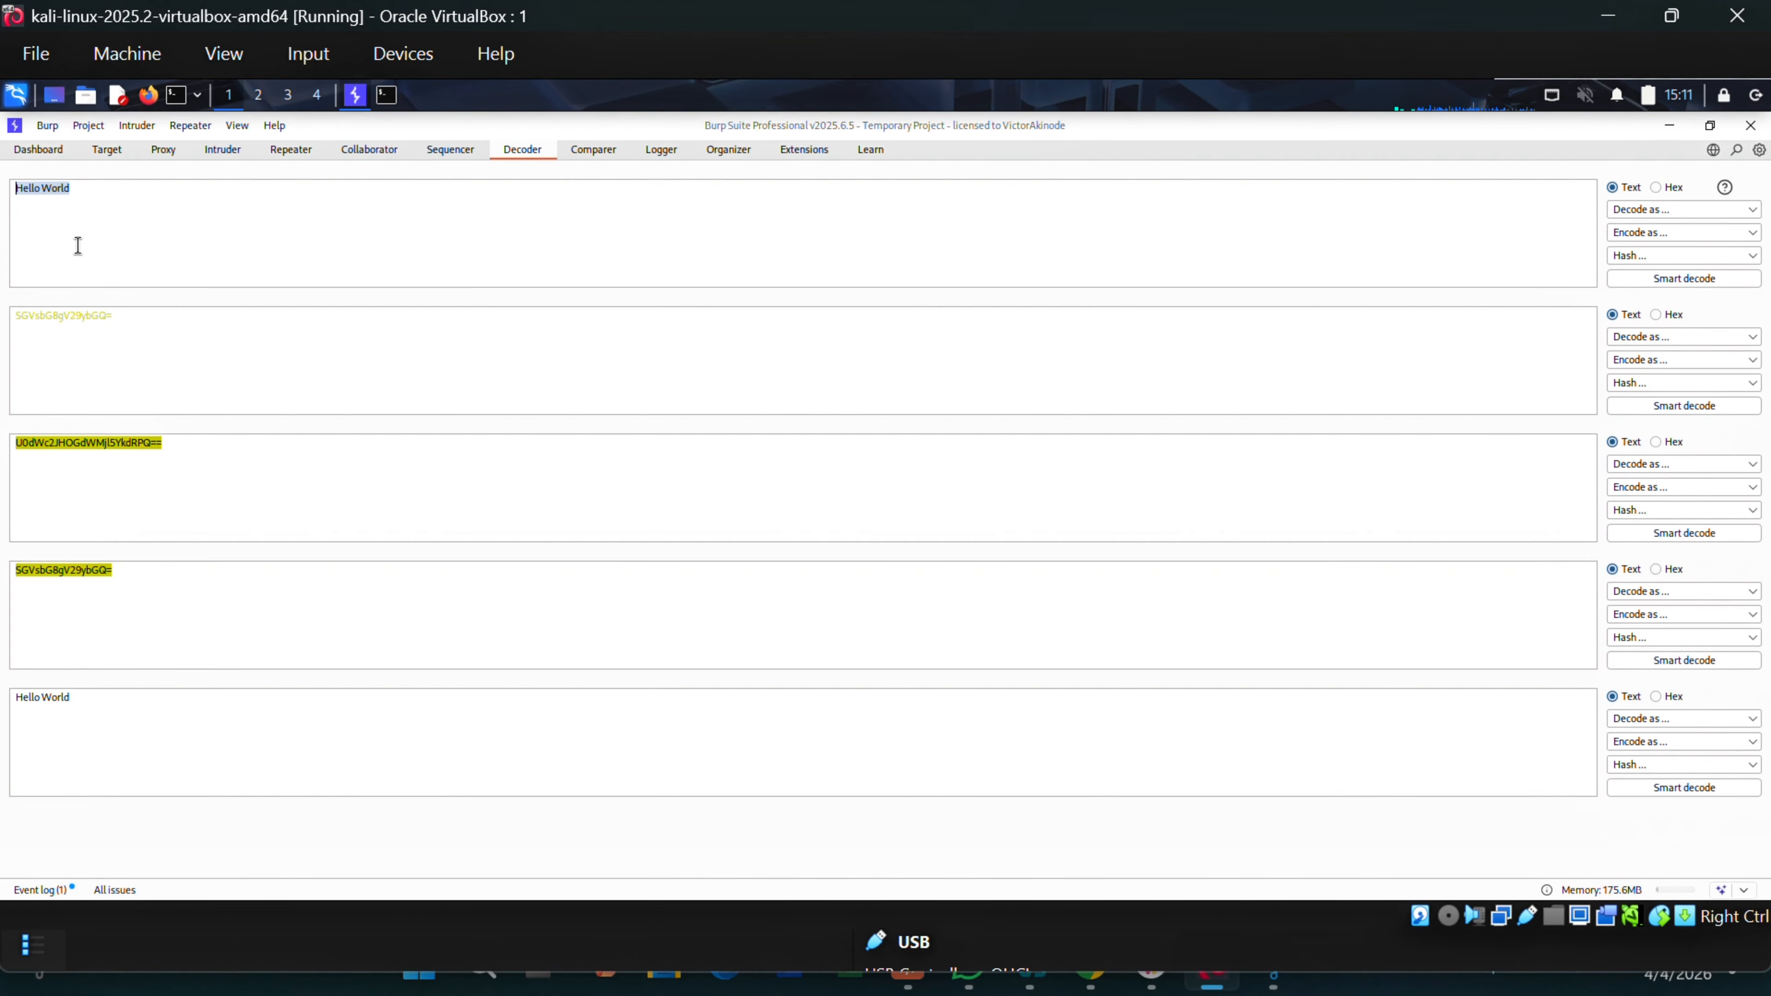
Replace the input with victorakinode.com and URL-encode it.
type("goo")
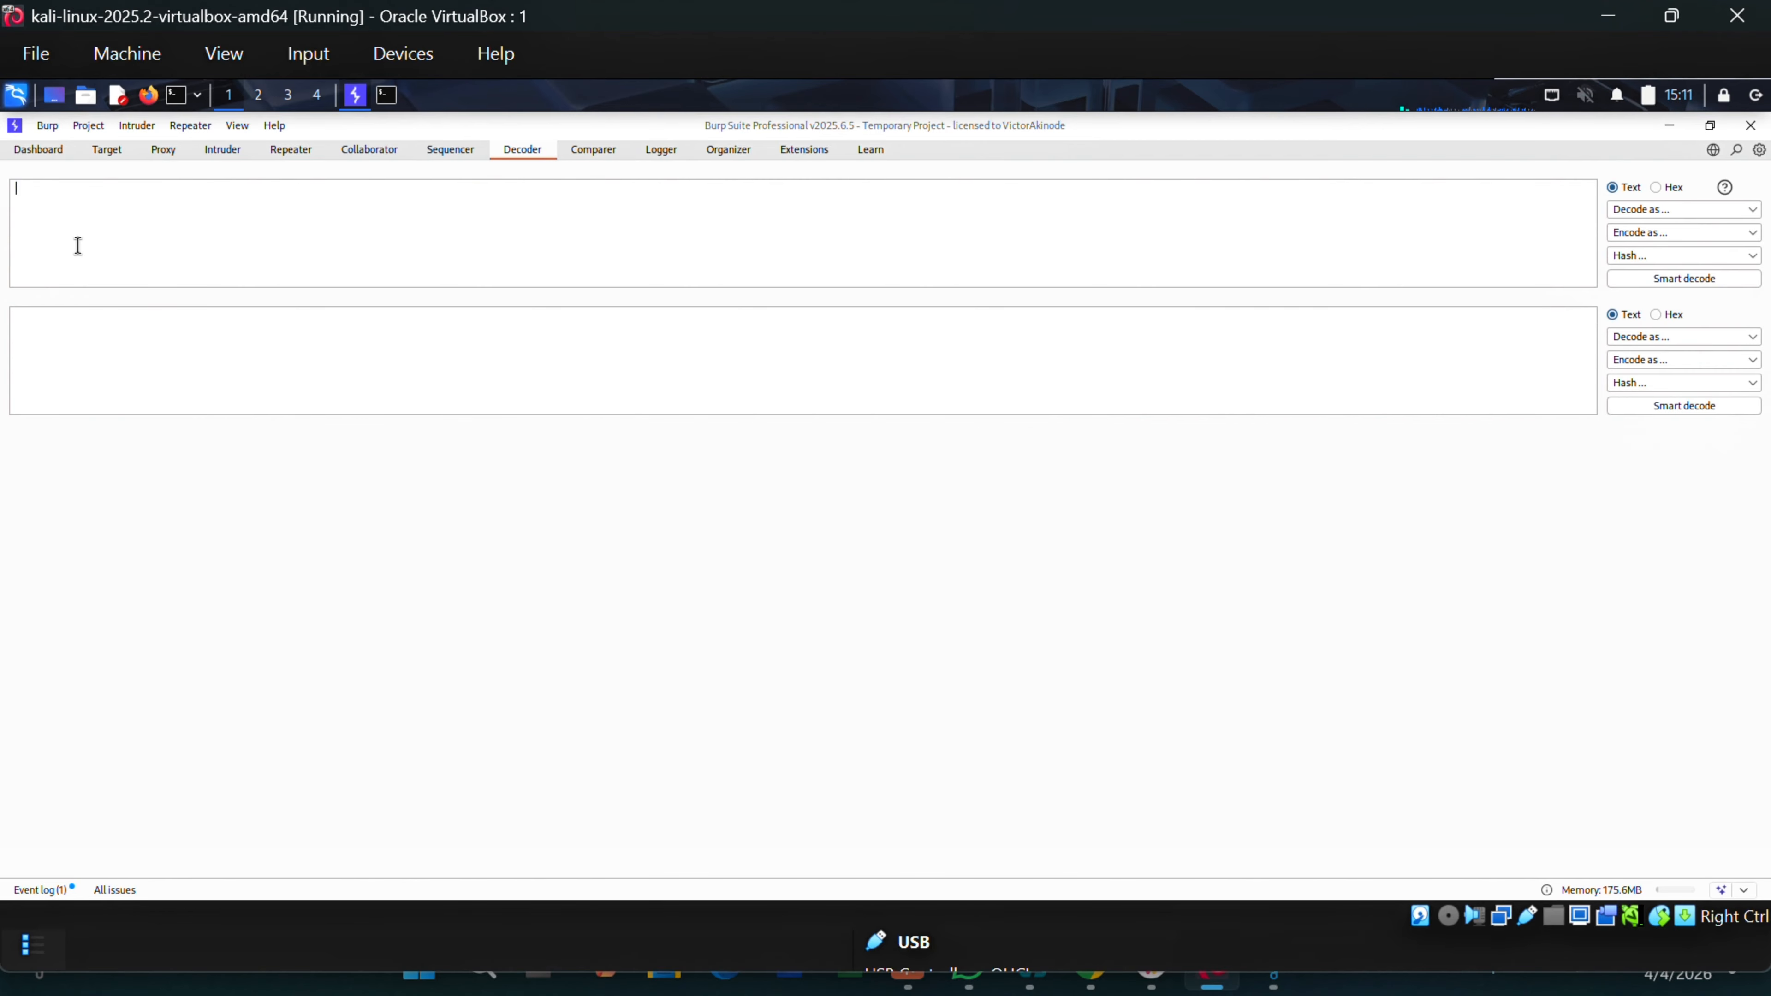
key("BackSpace")
key("BackSpace")
type("victorakinode.com")
left_click(1647, 233)
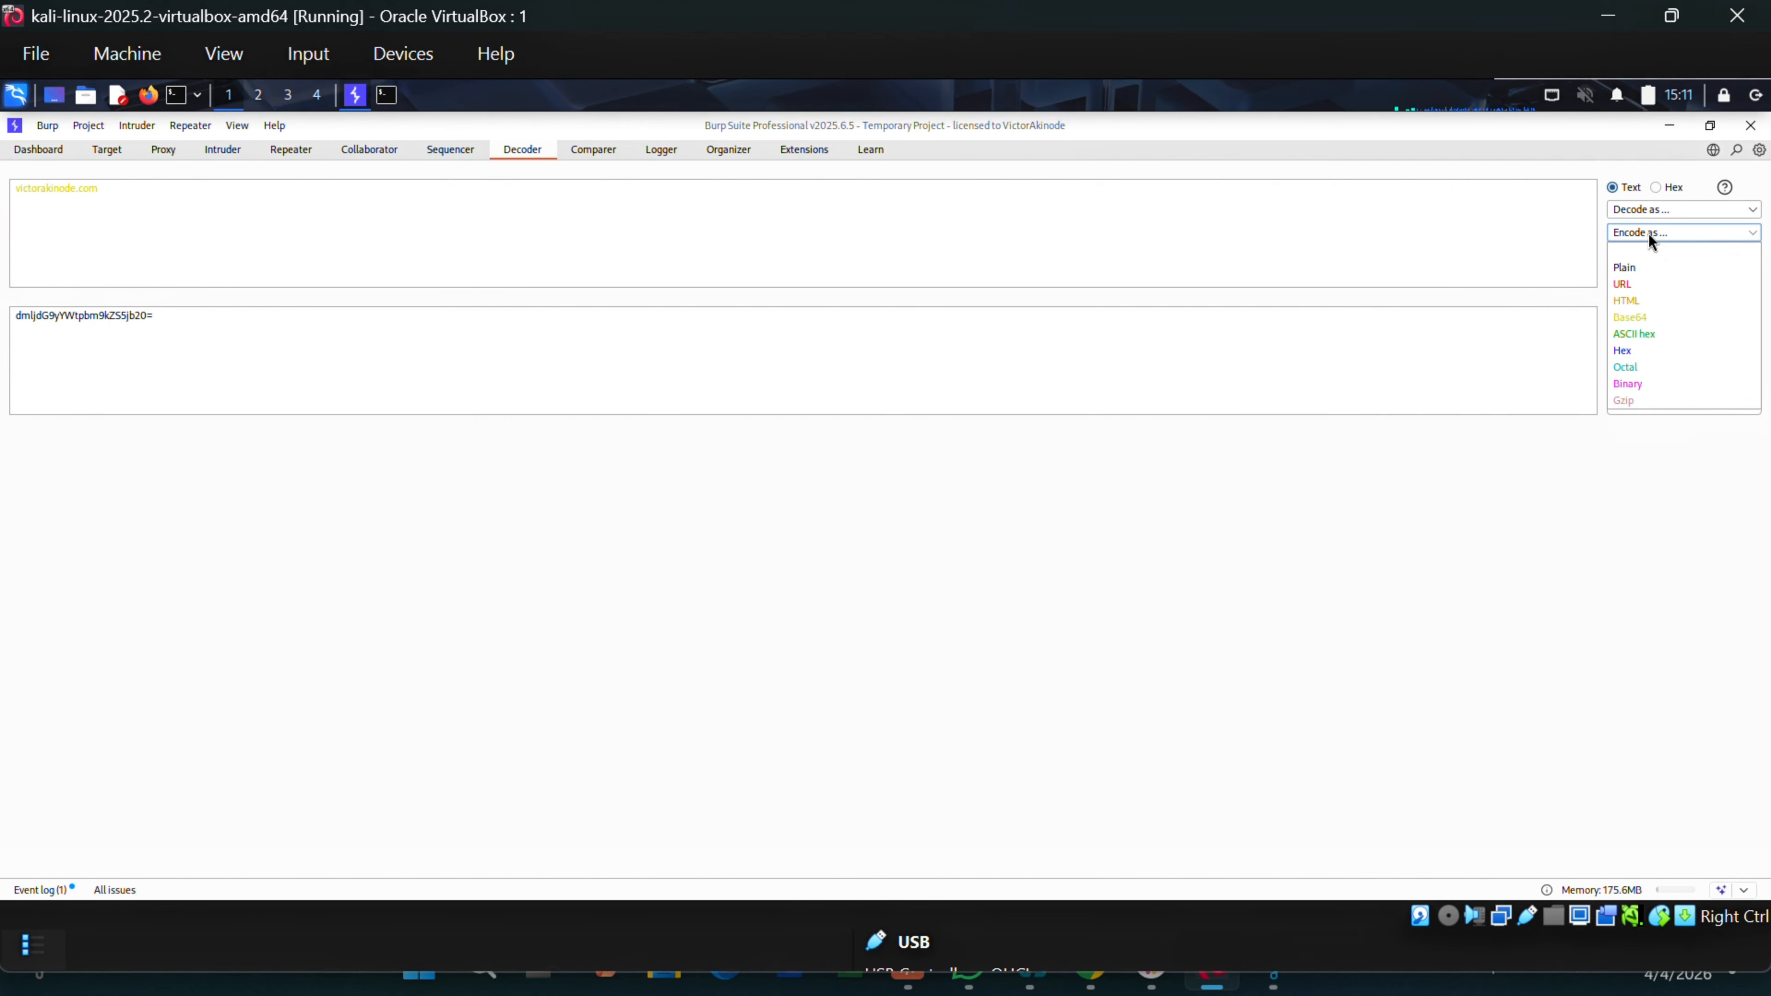
left_click(1634, 285)
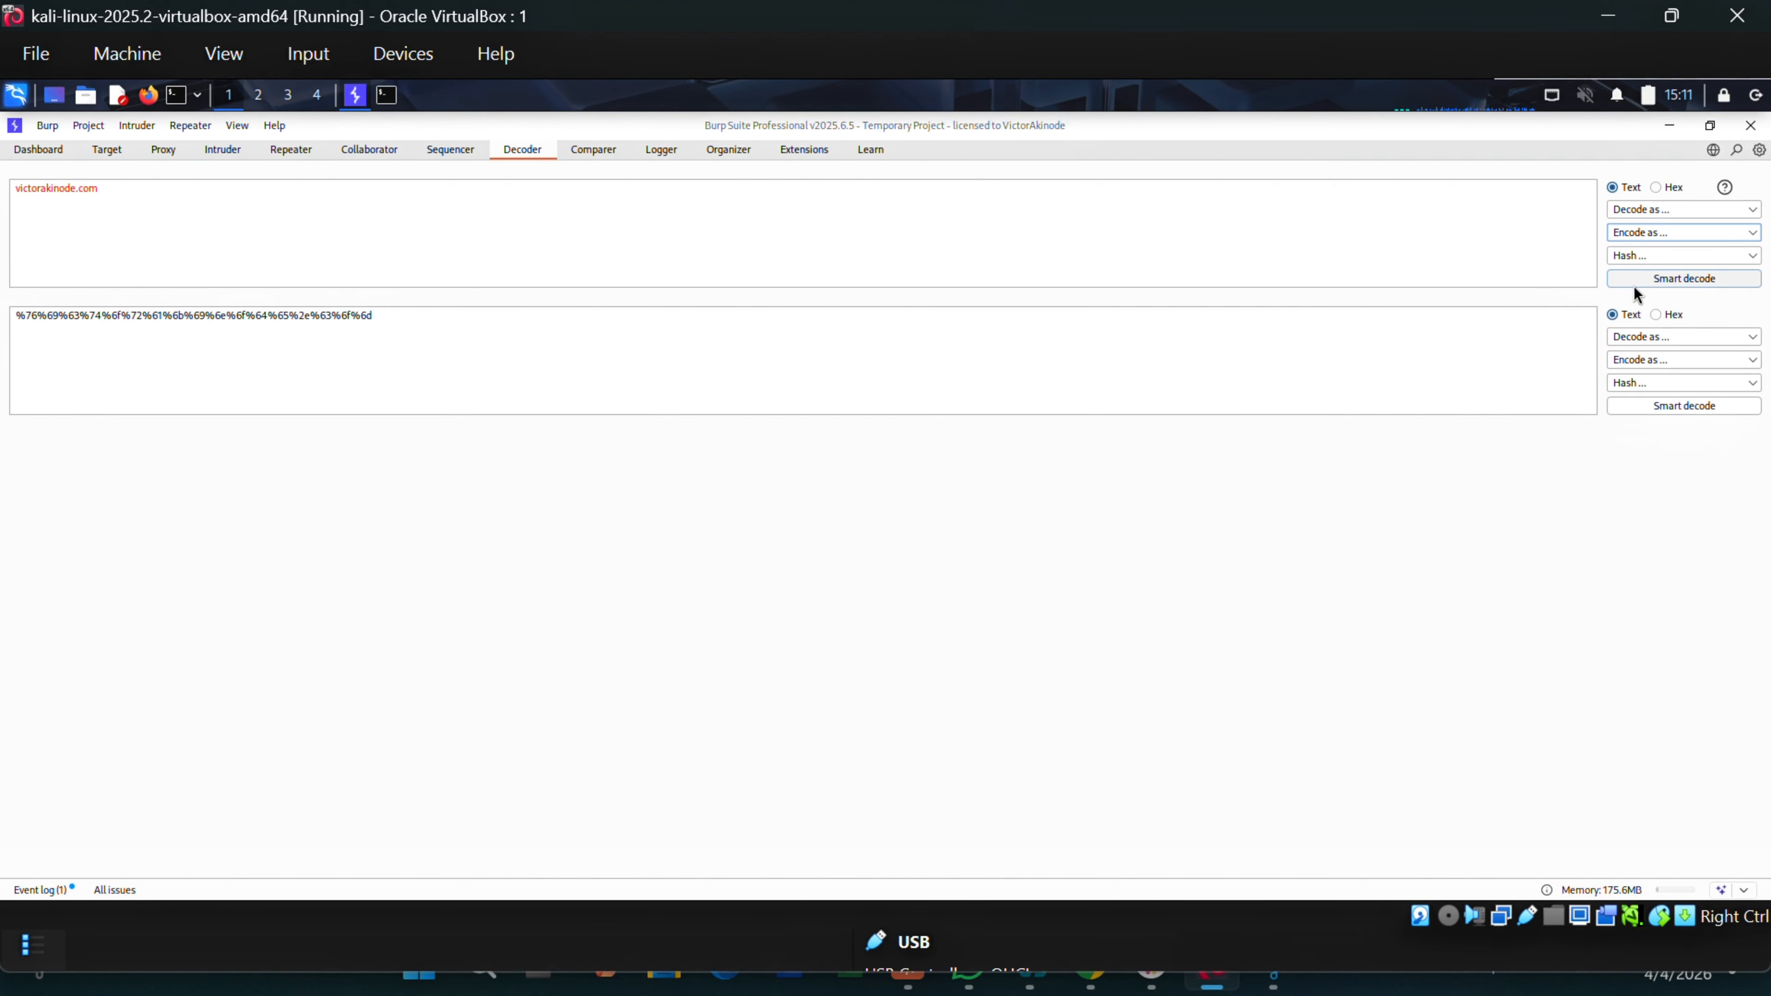
triple_click(118, 316)
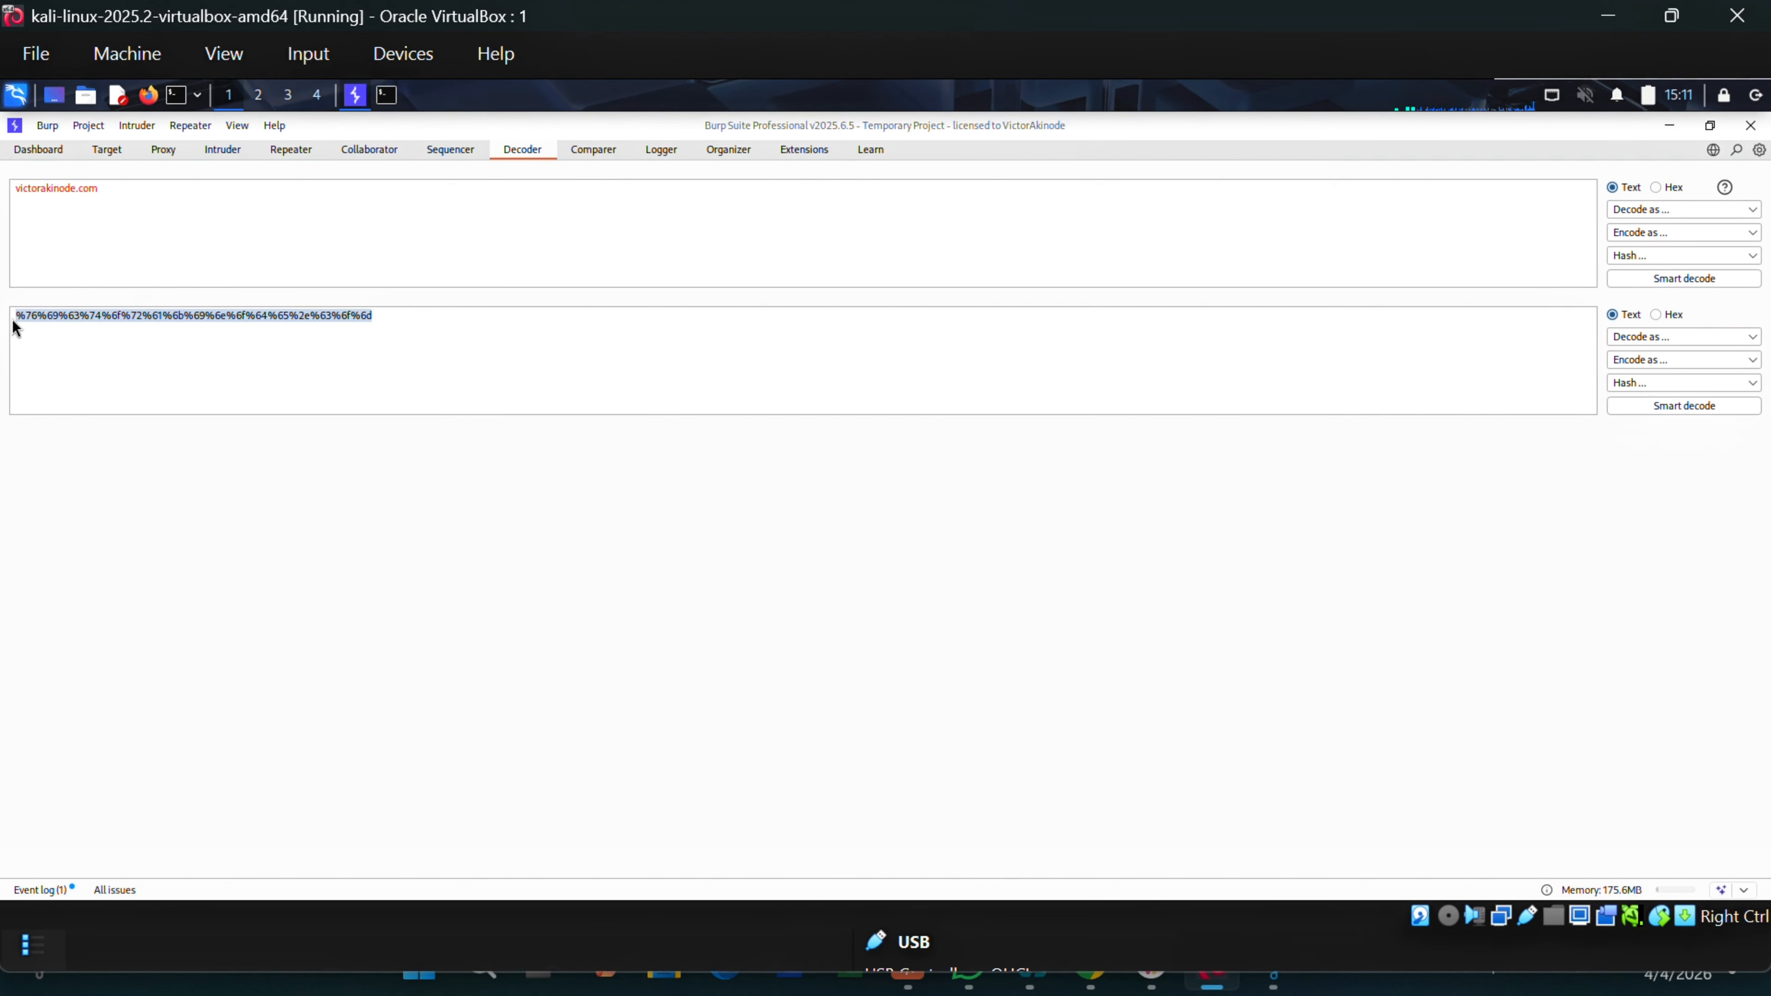
URL-decode the percent-escaped text back to victorakinode.com in a third panel.
left_click(1739, 337)
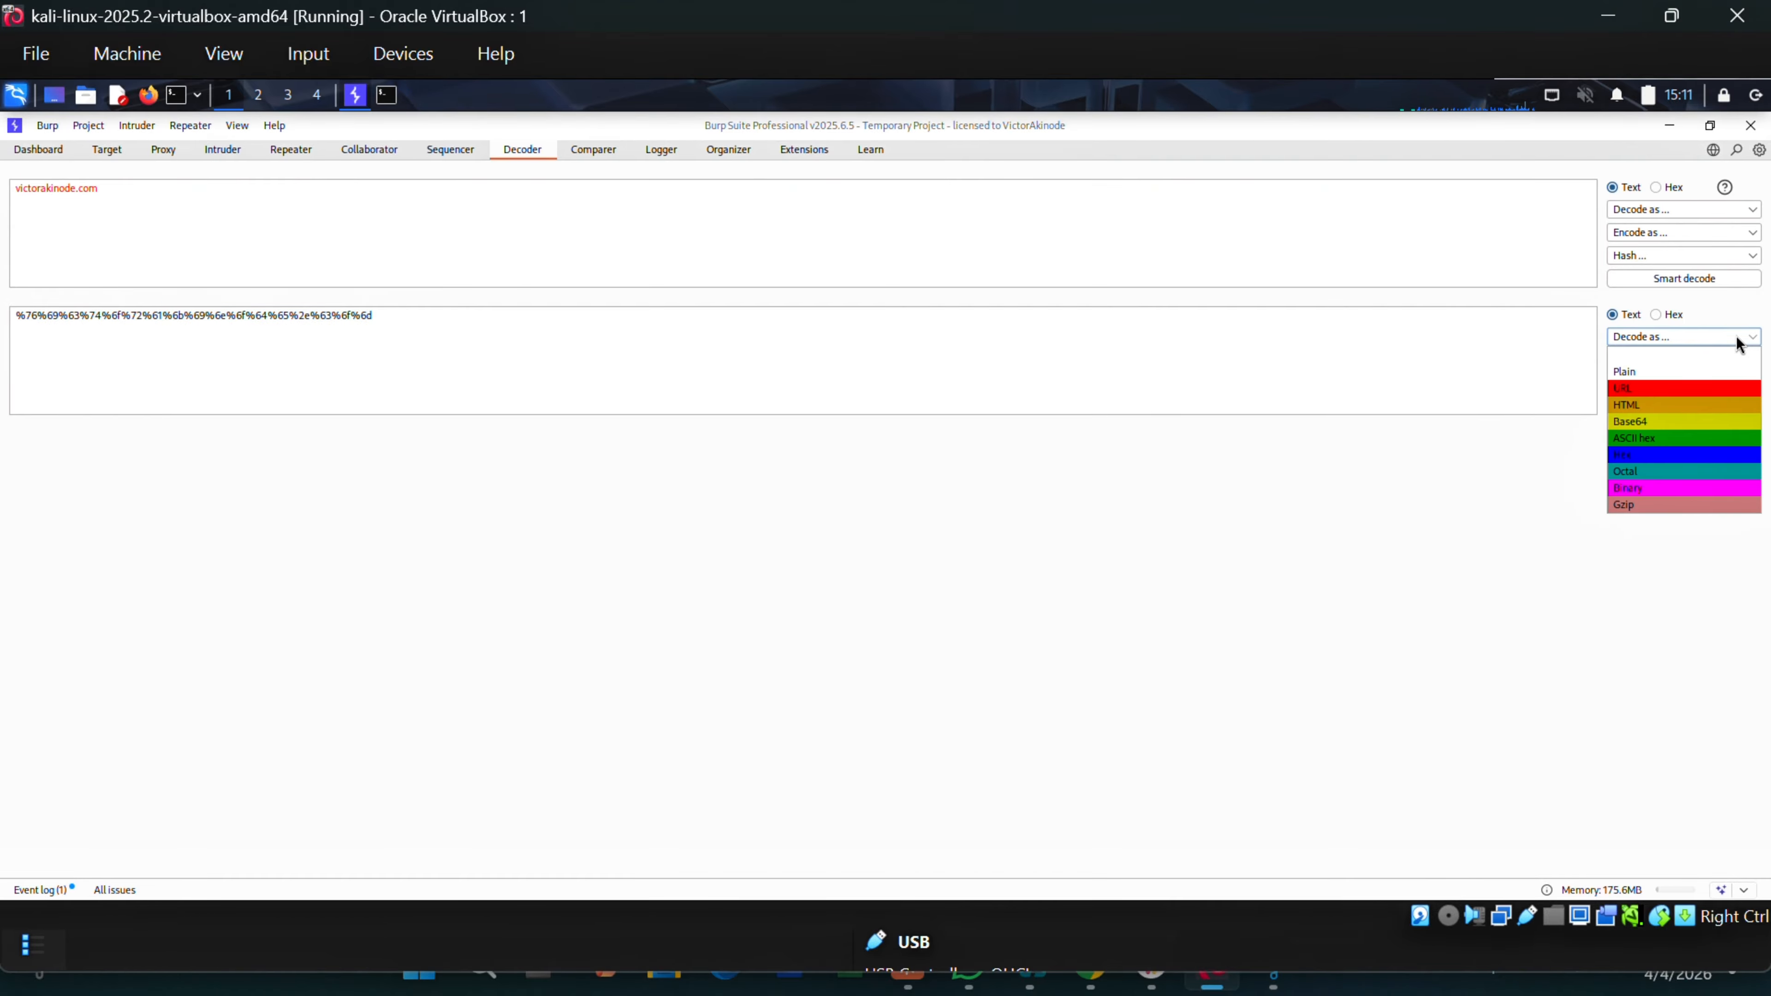
left_click(1627, 397)
left_click_drag(125, 453, 8, 443)
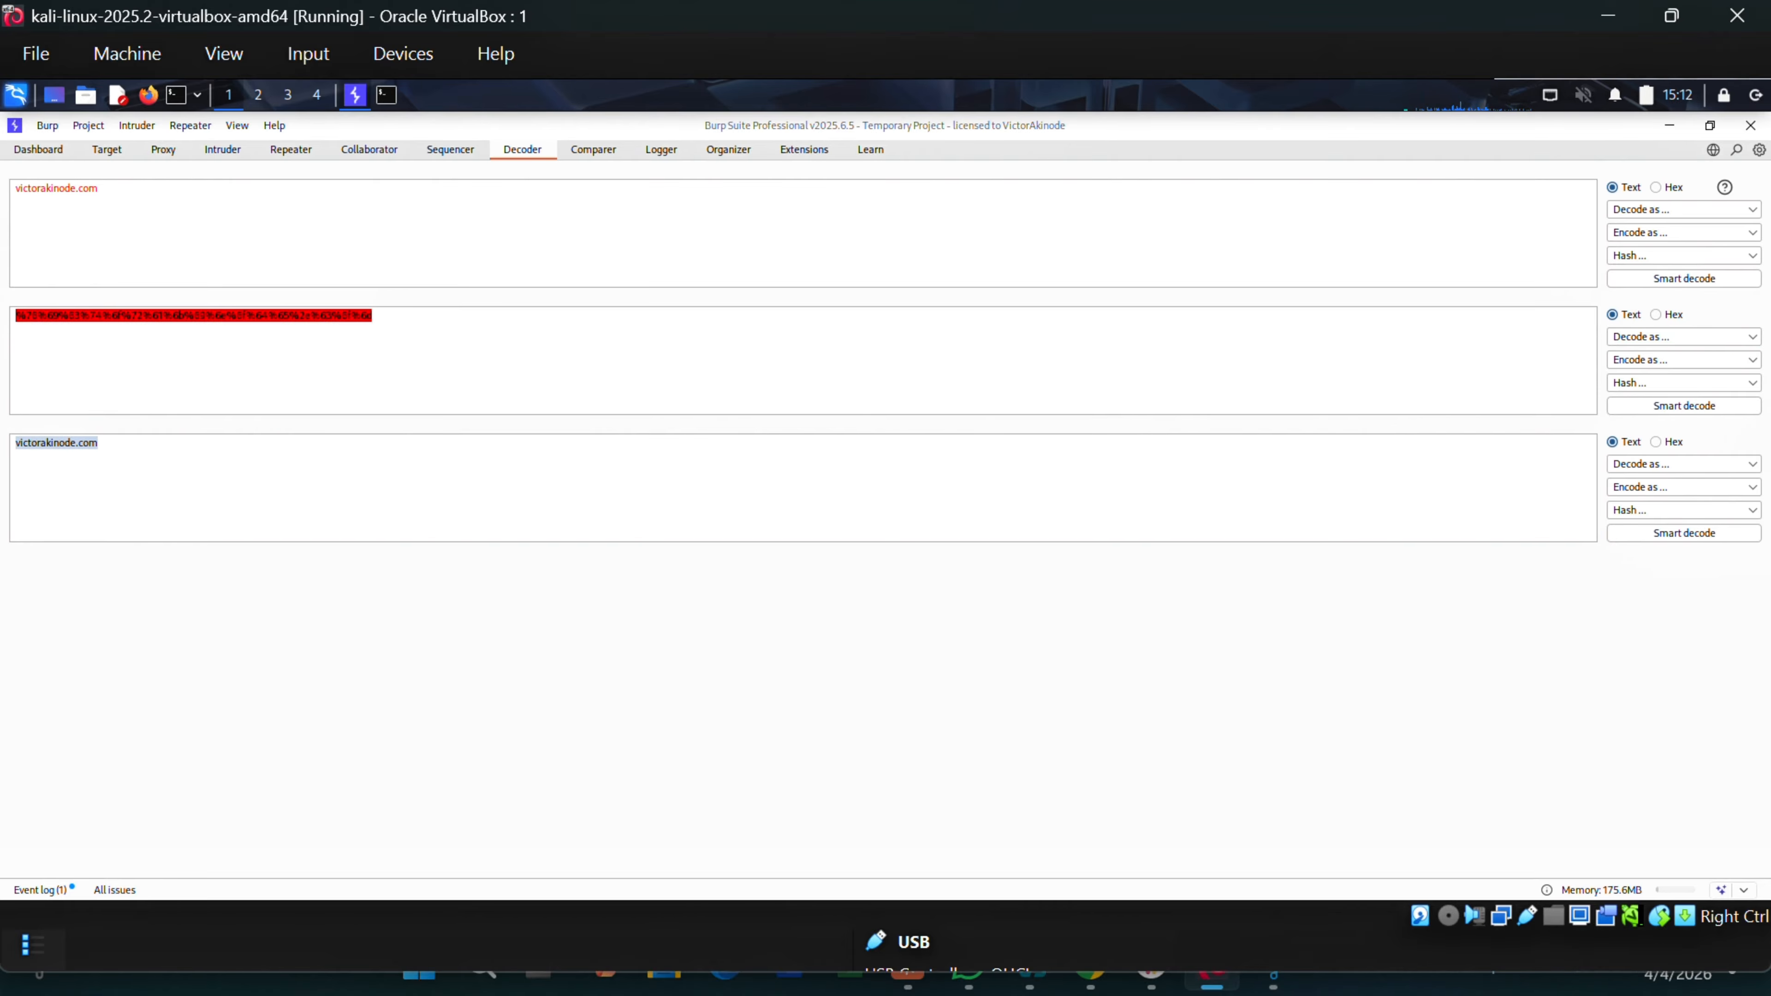
key("alt+Tab")
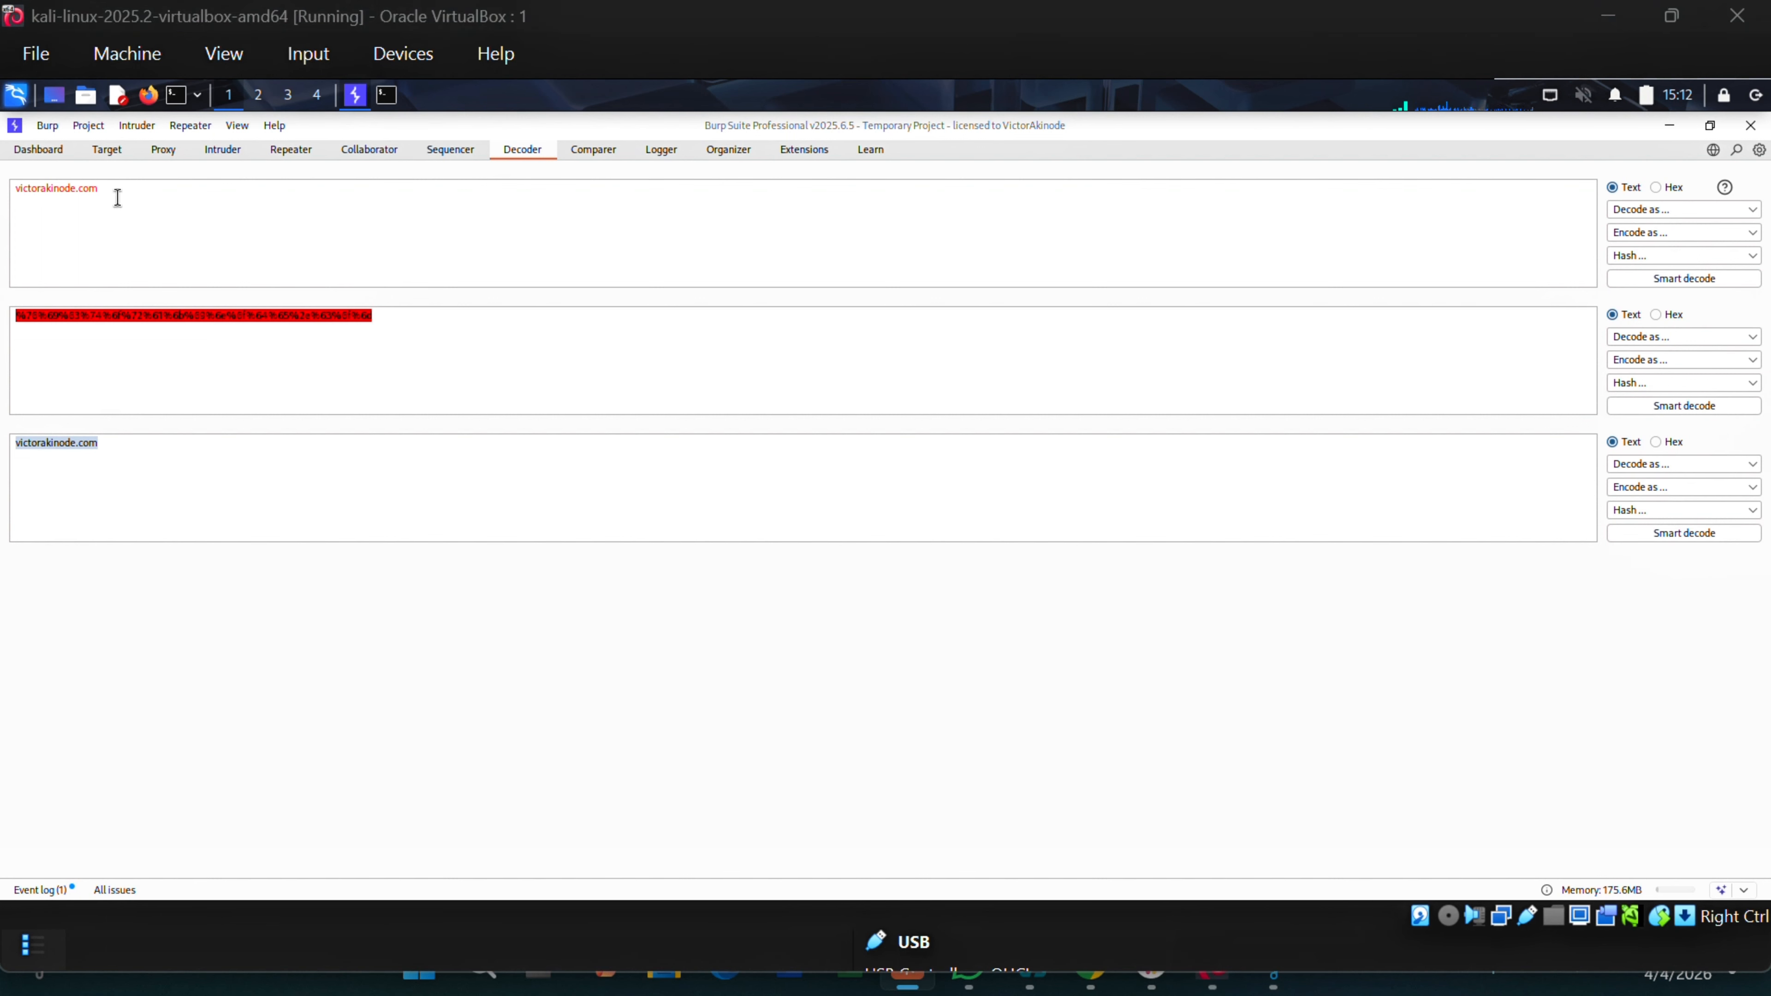
Paste <script>alert(1)</script> over victorakinode.com so its URL-encoded form appears below.
left_click(13, 185)
double_click(58, 193)
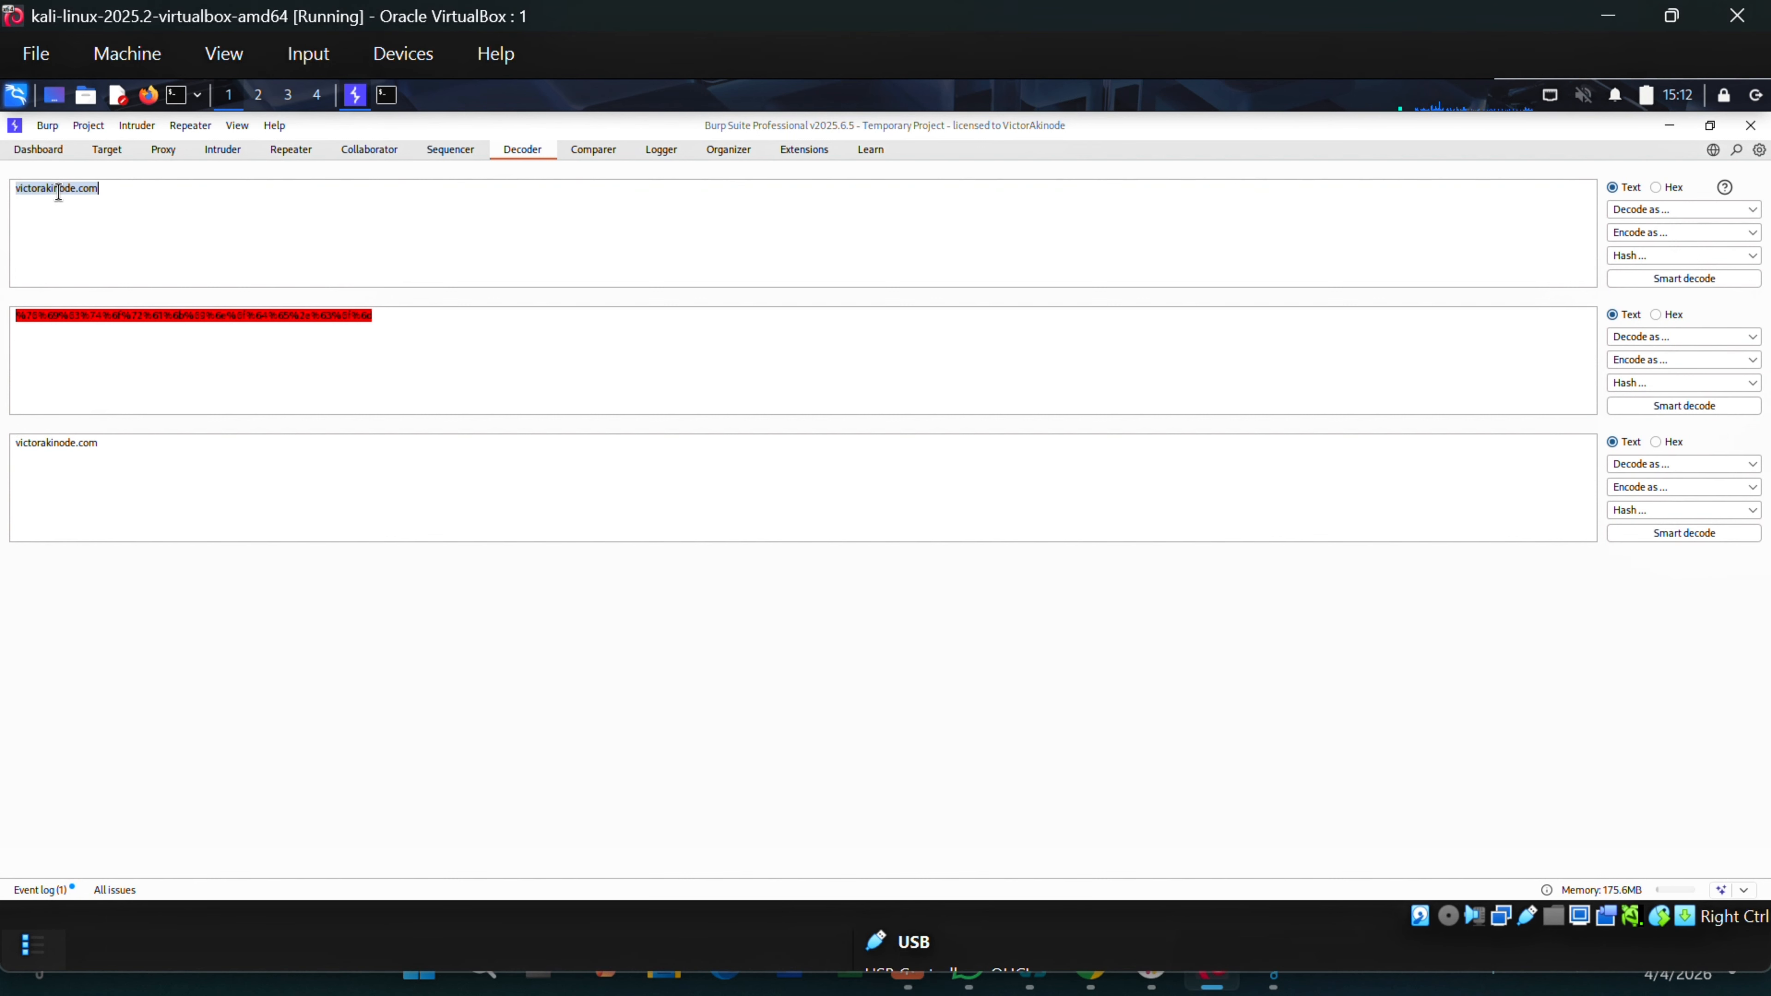
type("<script>alert(1)</script>")
left_click_drag(129, 196, 13, 193)
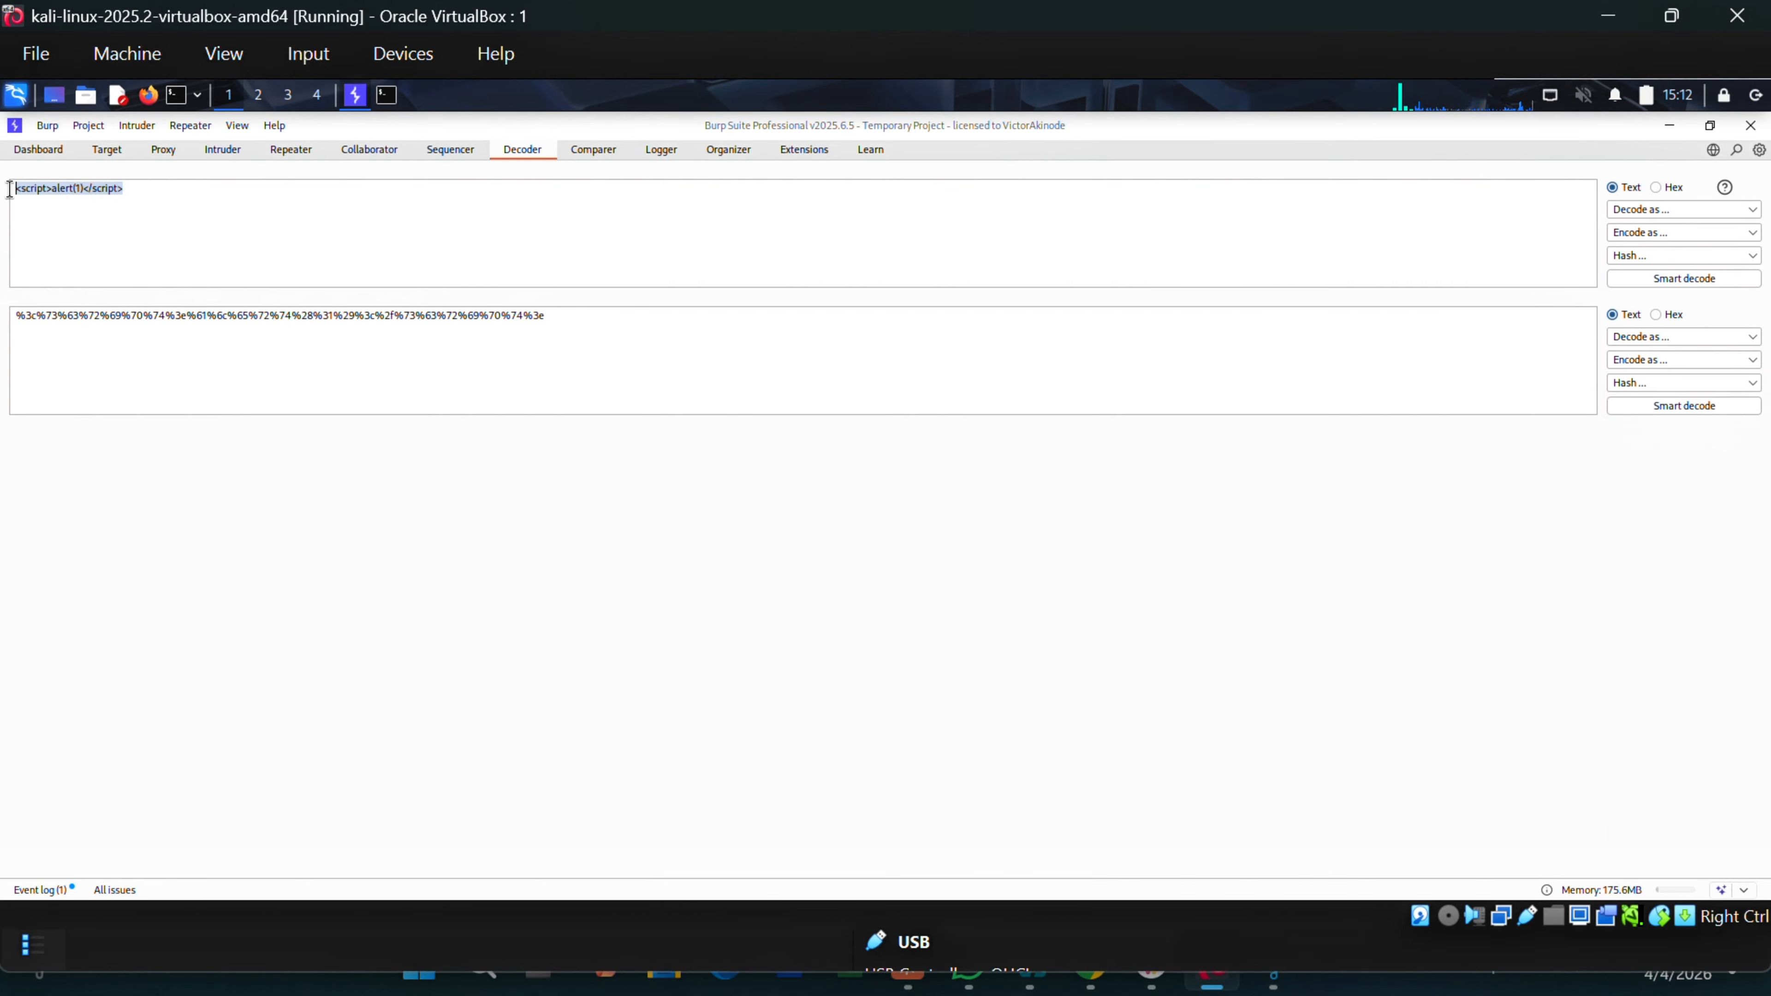
left_click(70, 194)
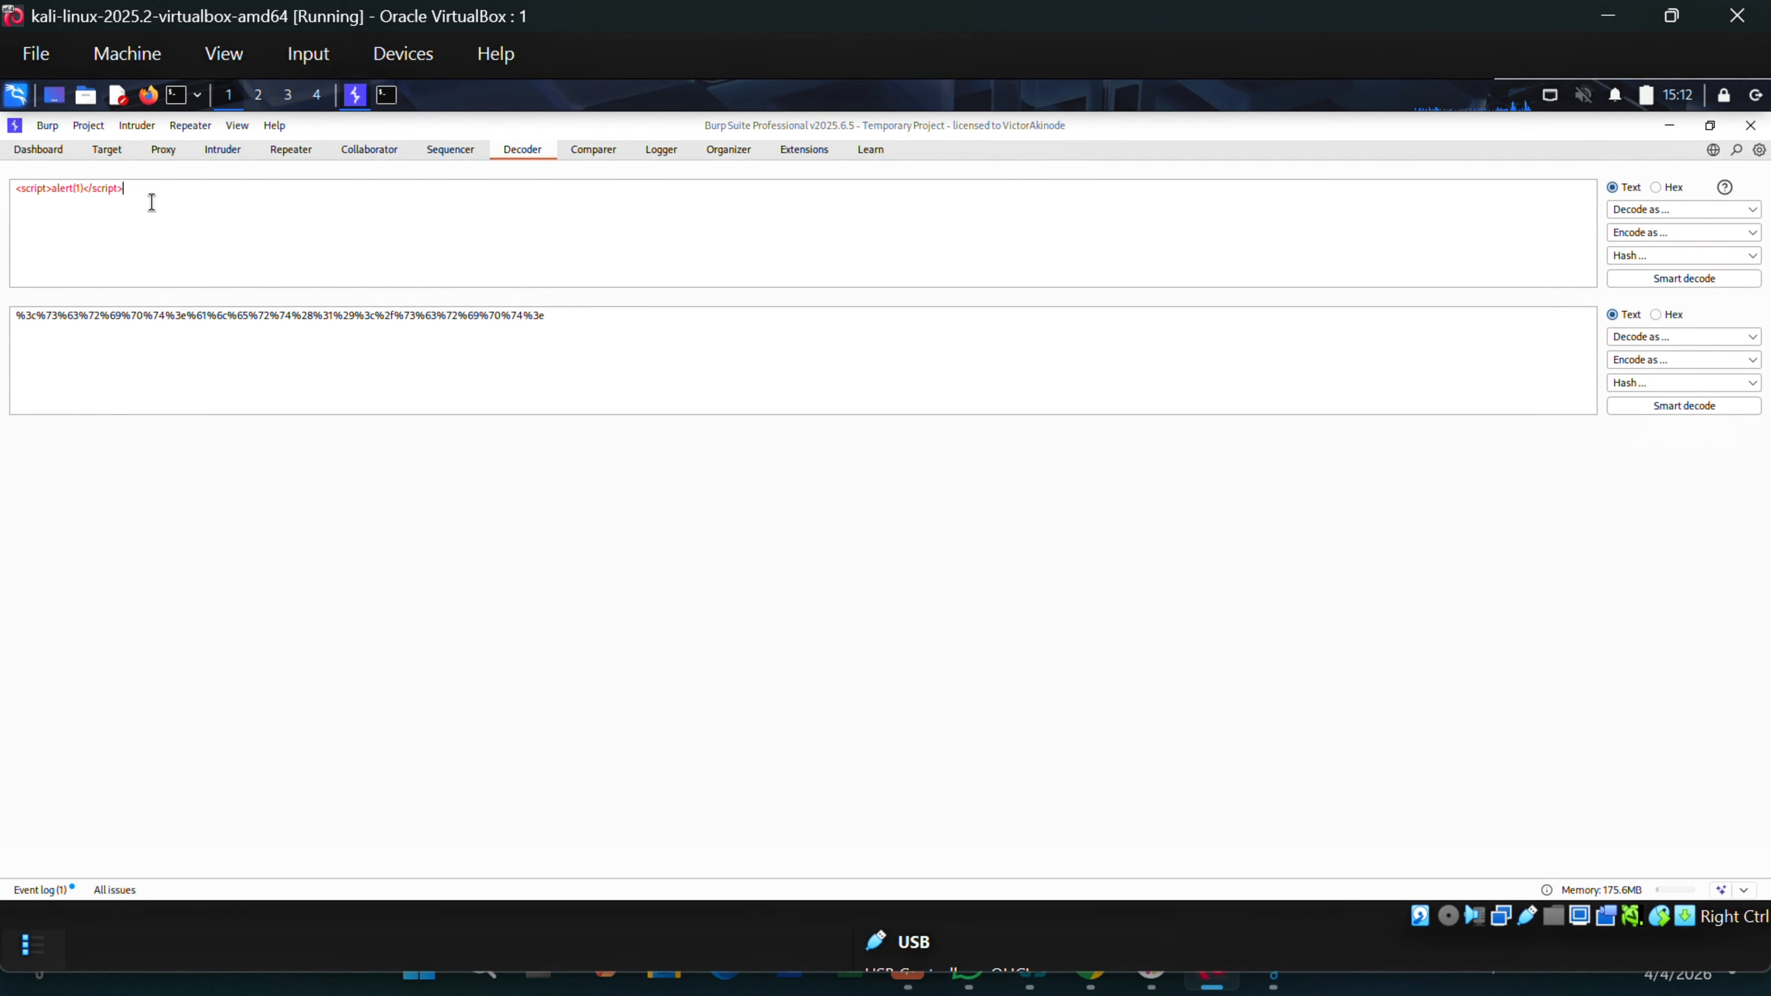
left_click_drag(150, 199, 10, 188)
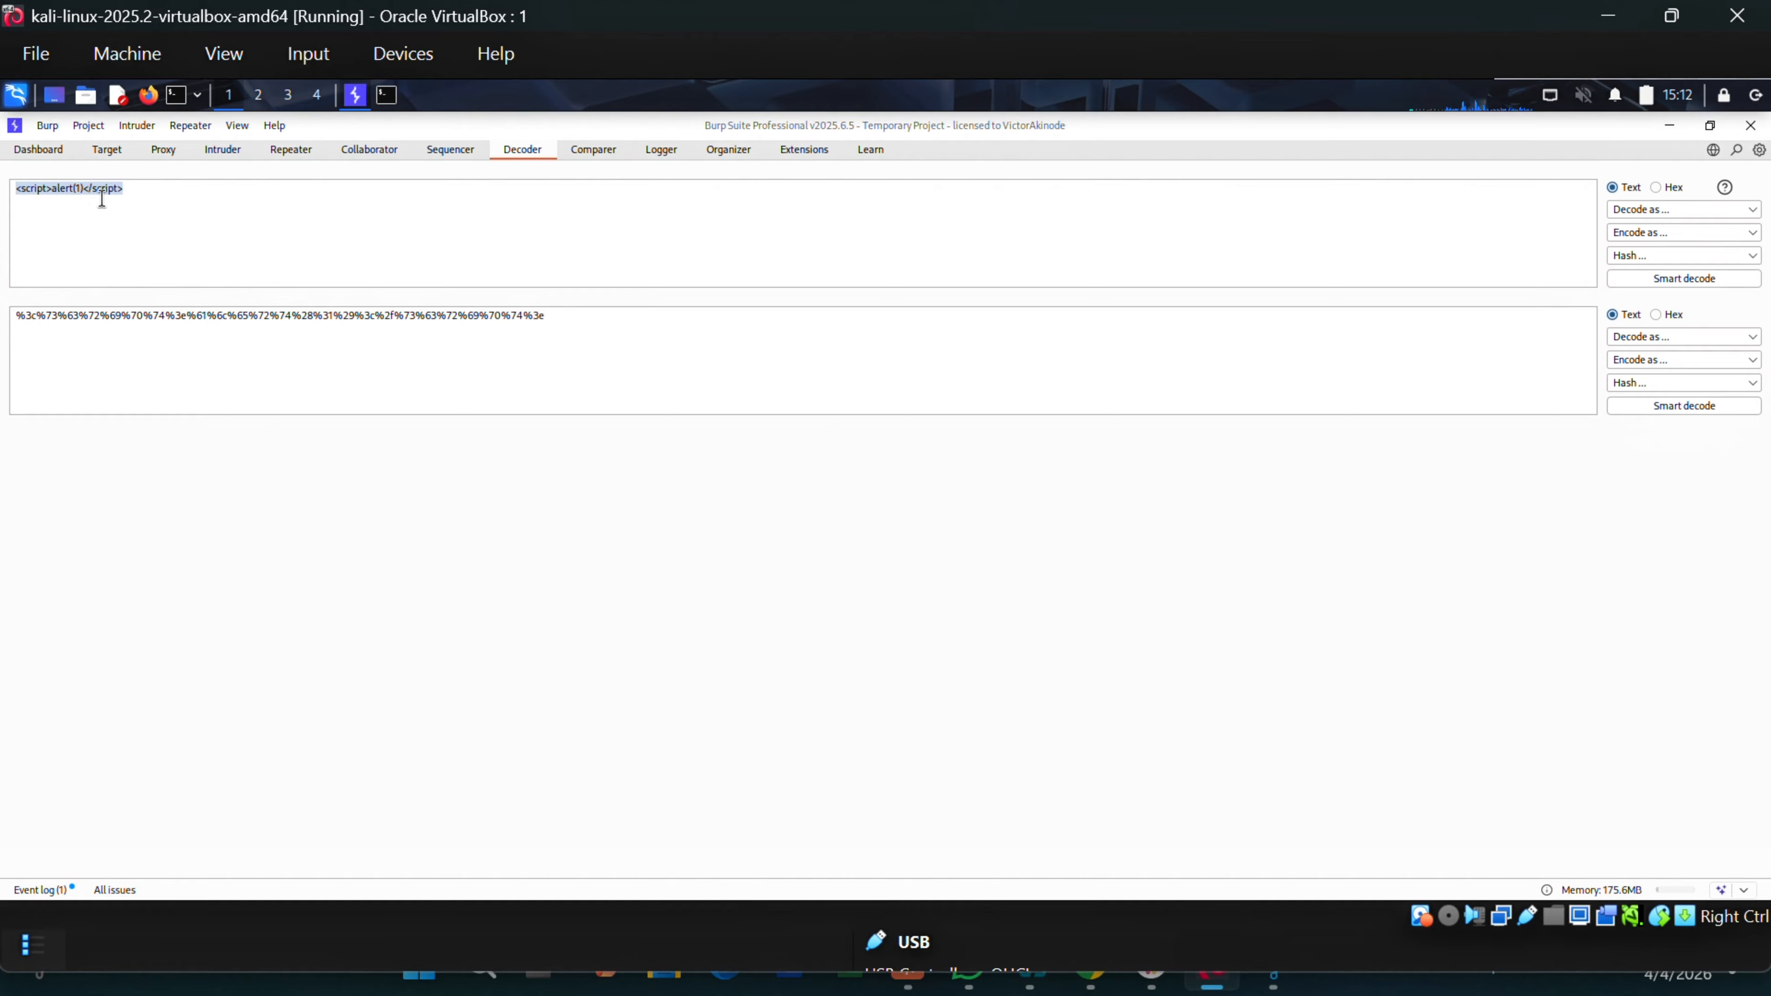
HTML-encode the <script>alert(1)</script> payload into hex entities and select the encoded output.
left_click(234, 210)
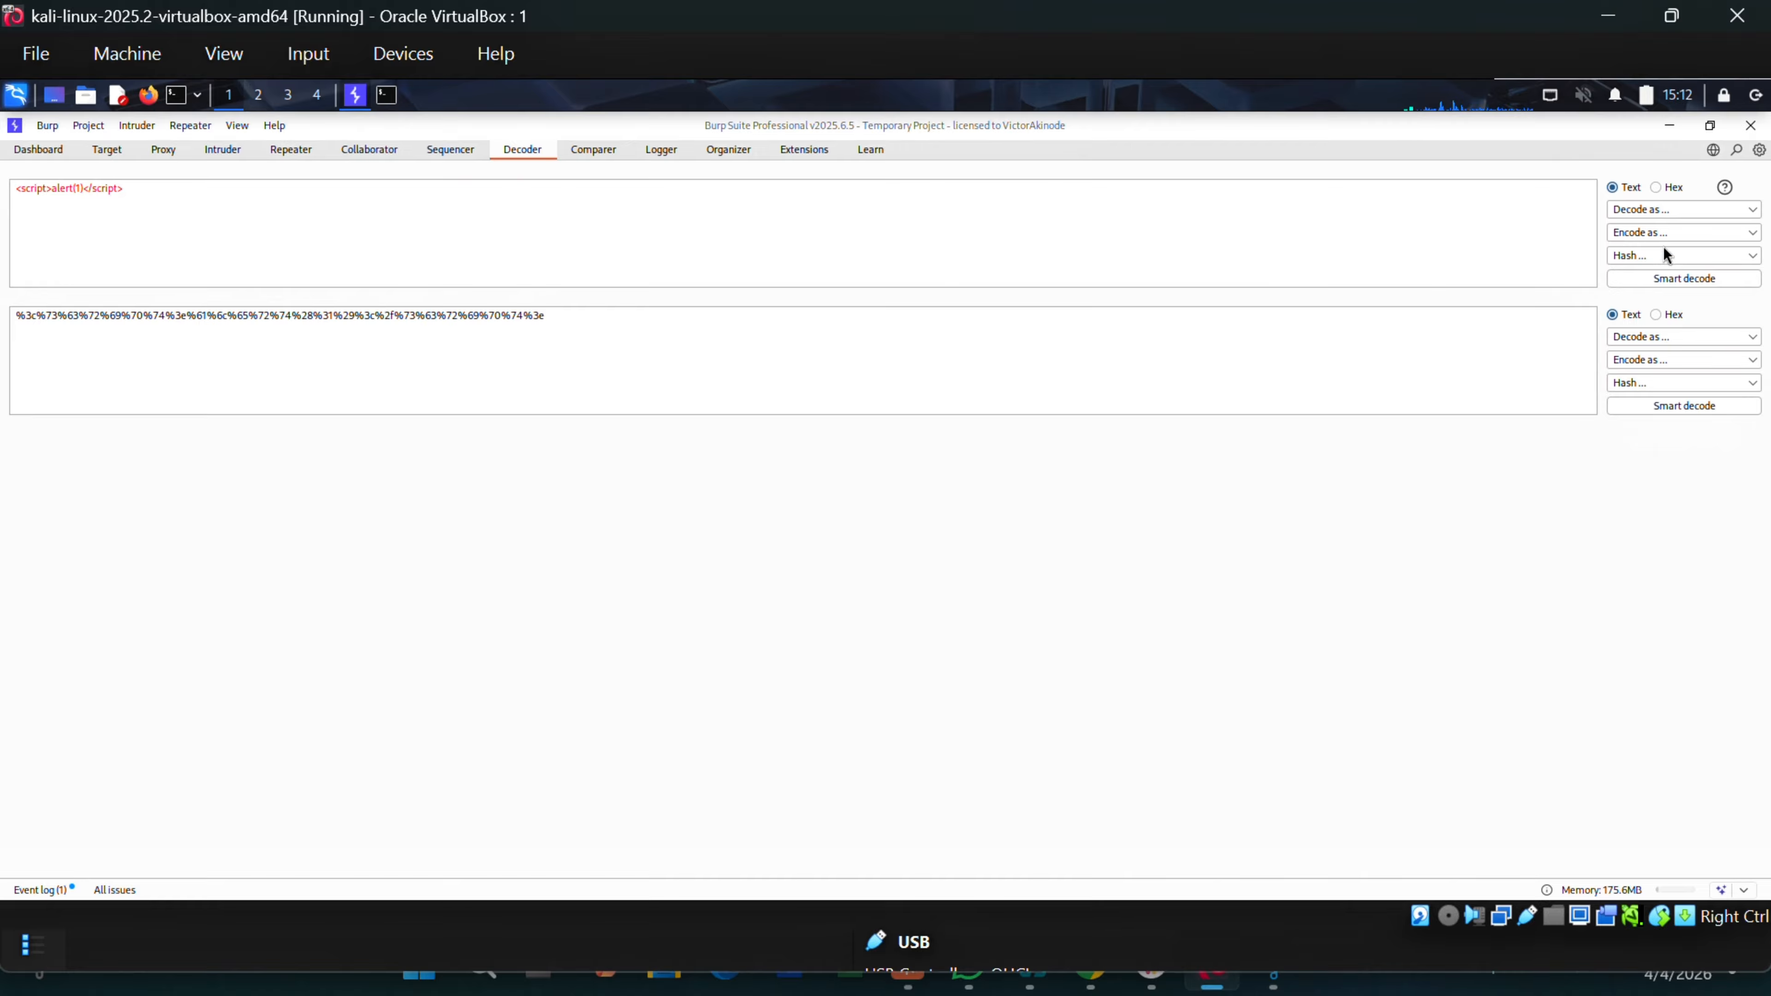
left_click(1658, 233)
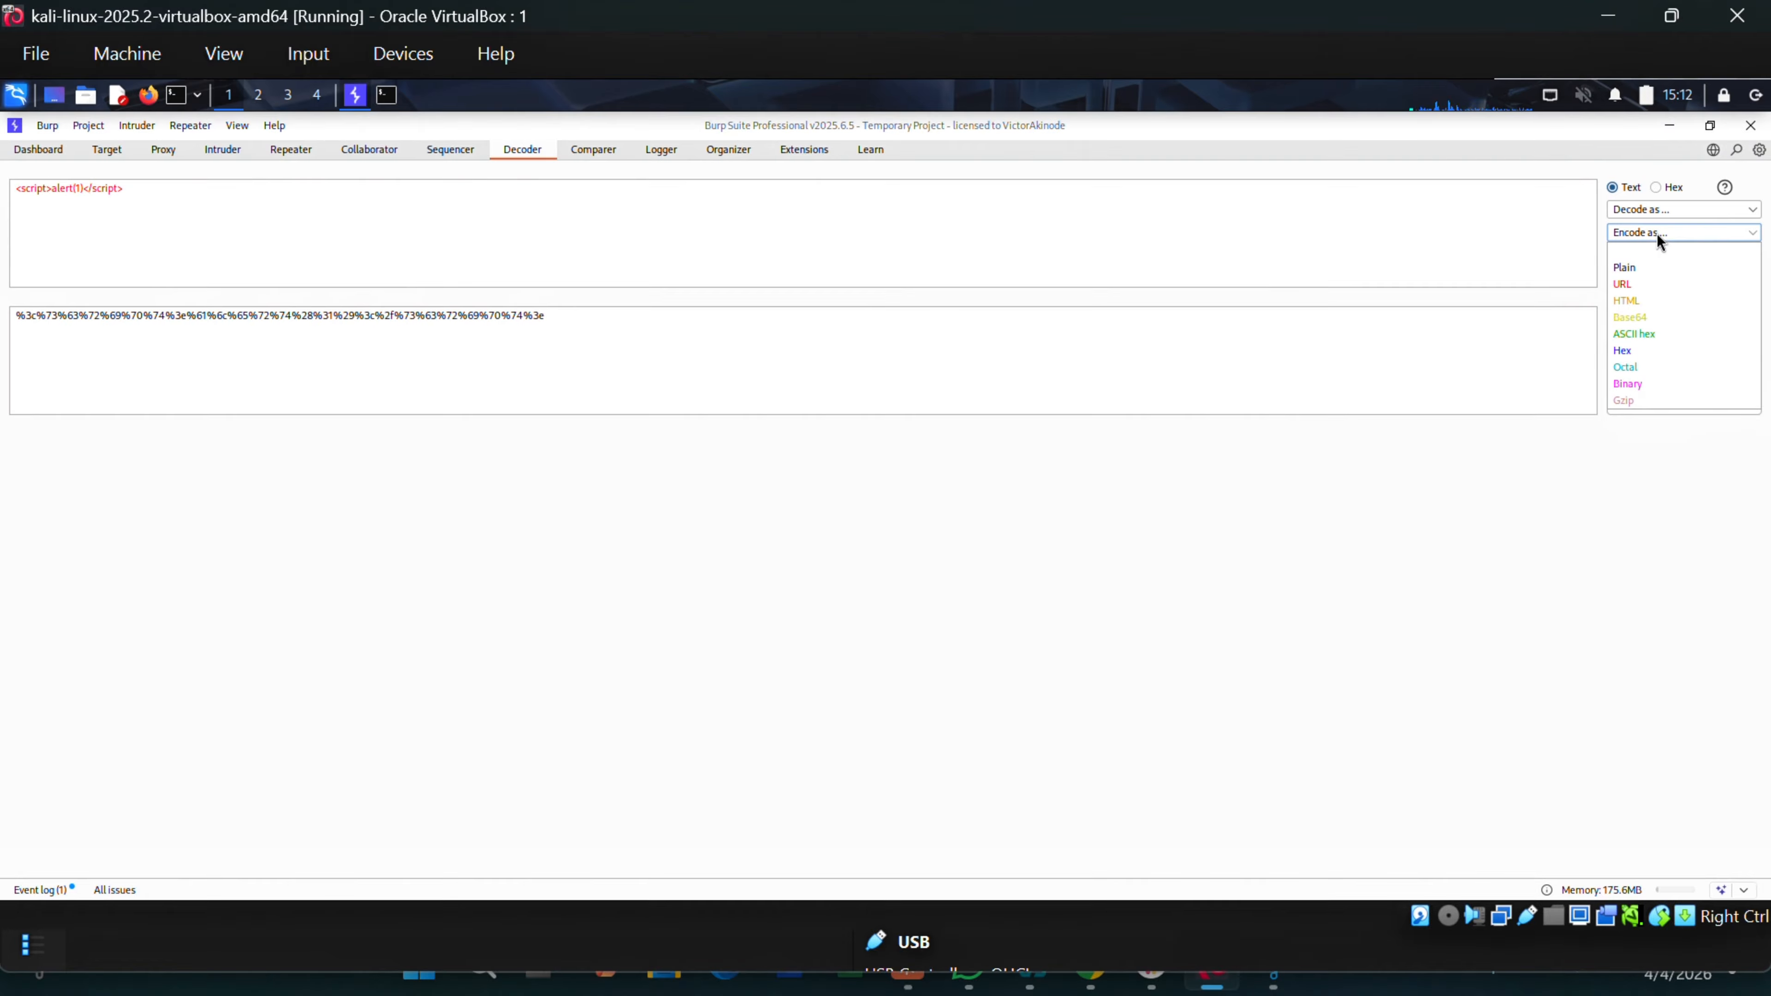
left_click(1635, 305)
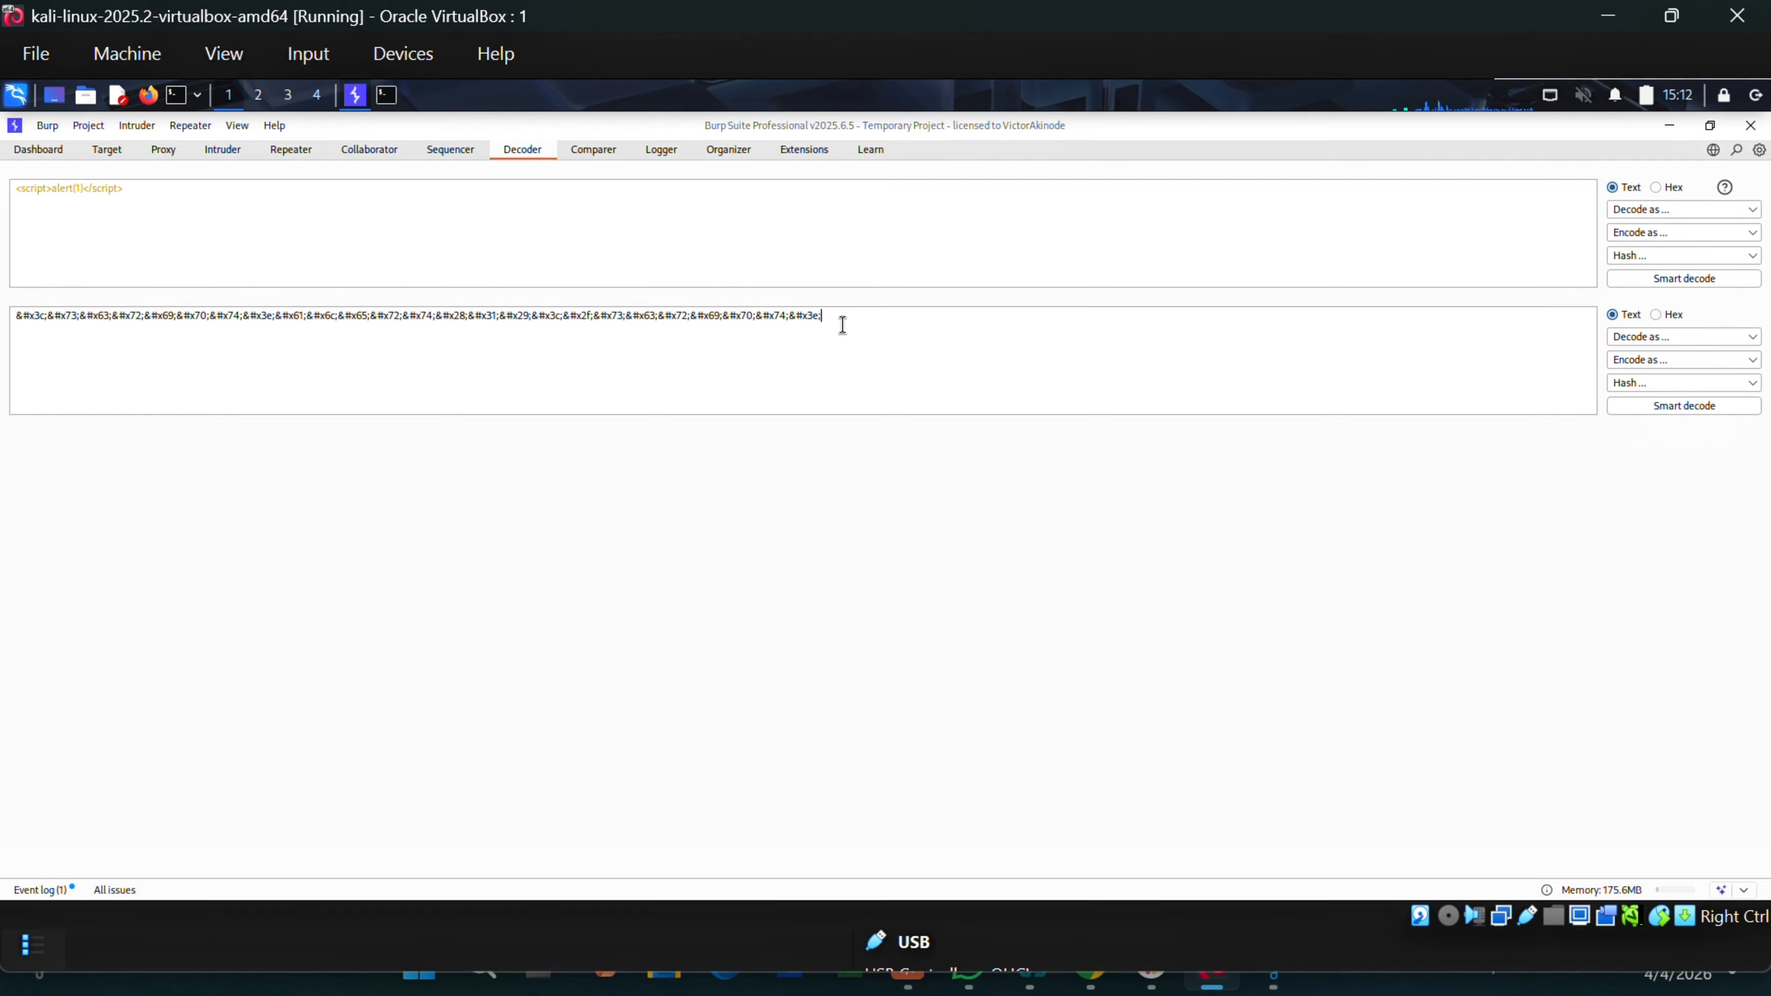
key("ctrl+a")
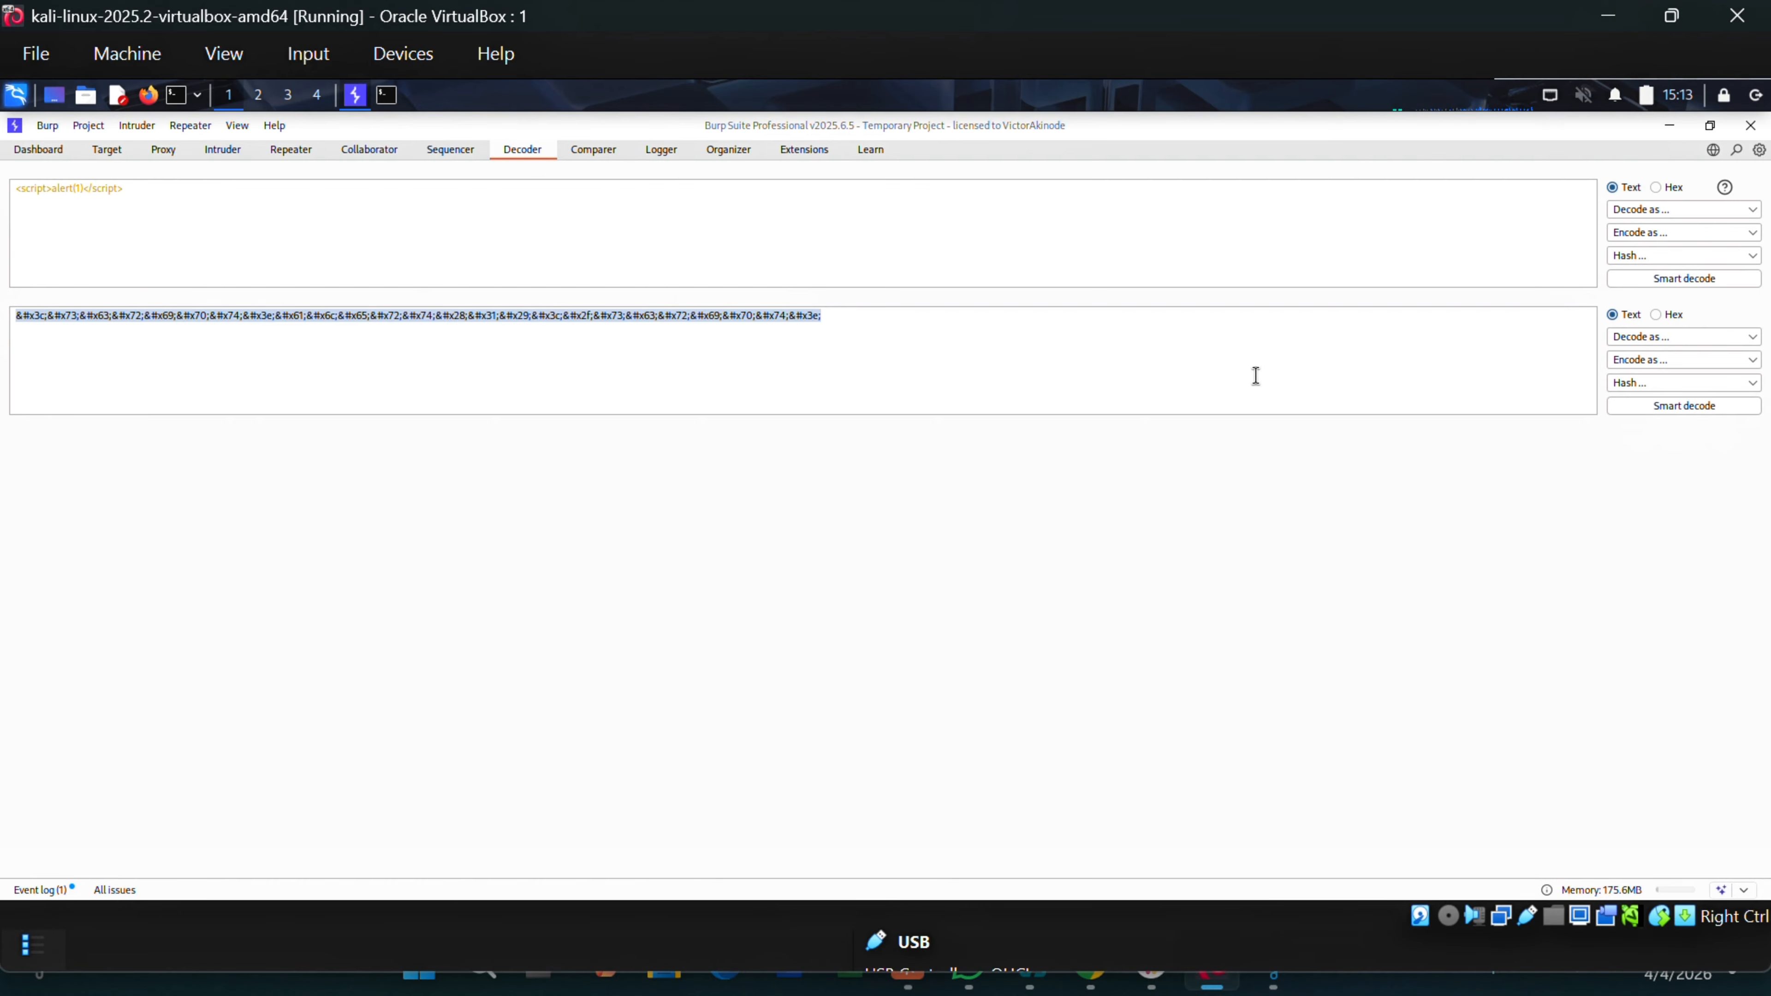
HTML-decode the entity string back to <script>alert(1)</script> and select the decoded text.
left_click(1671, 339)
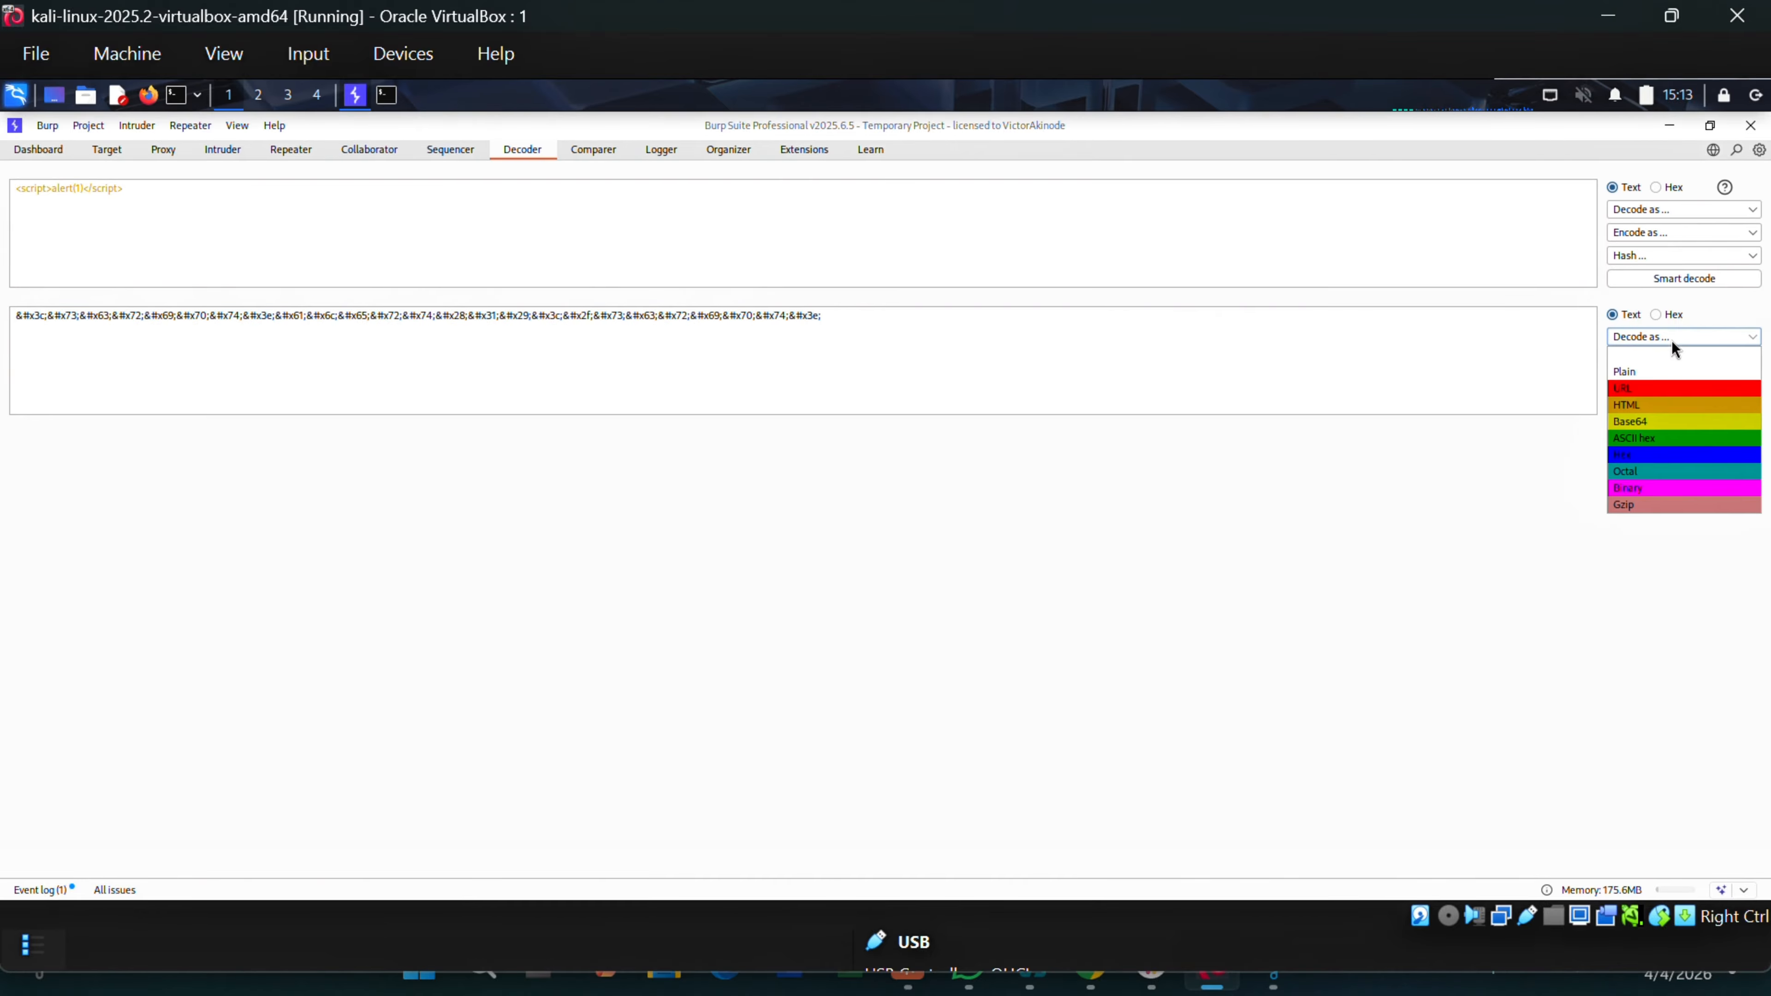
left_click(1626, 403)
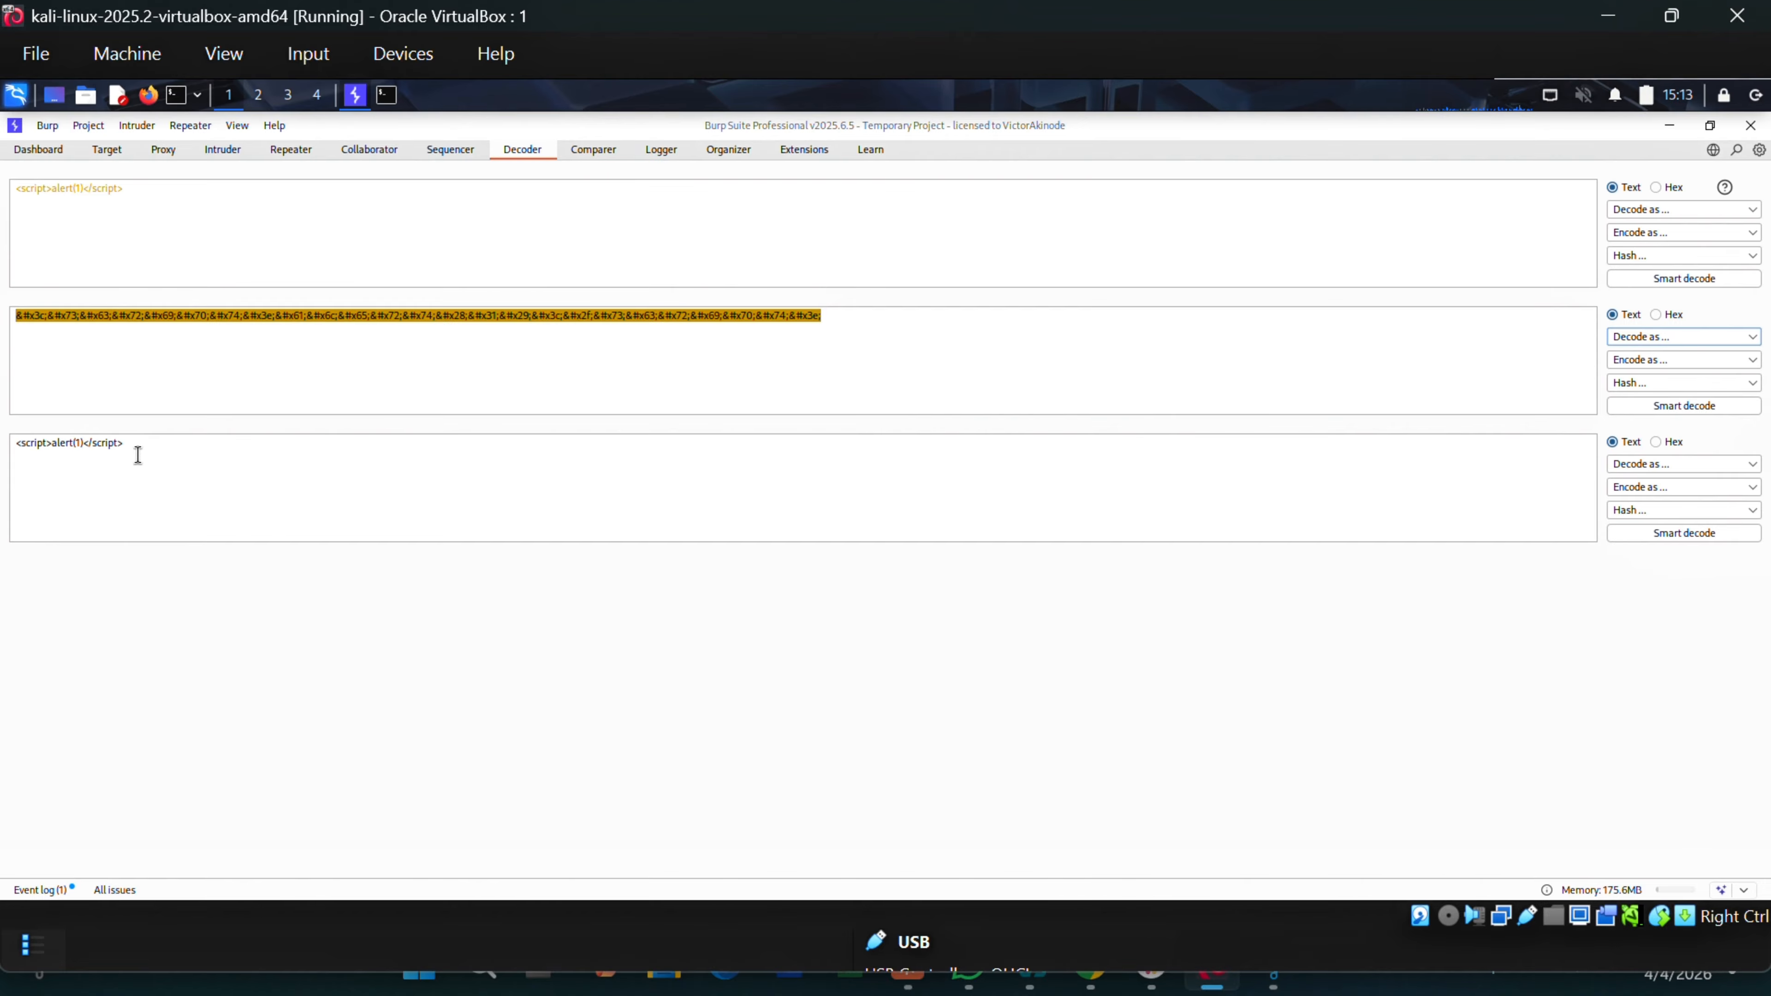
left_click_drag(137, 445, 10, 446)
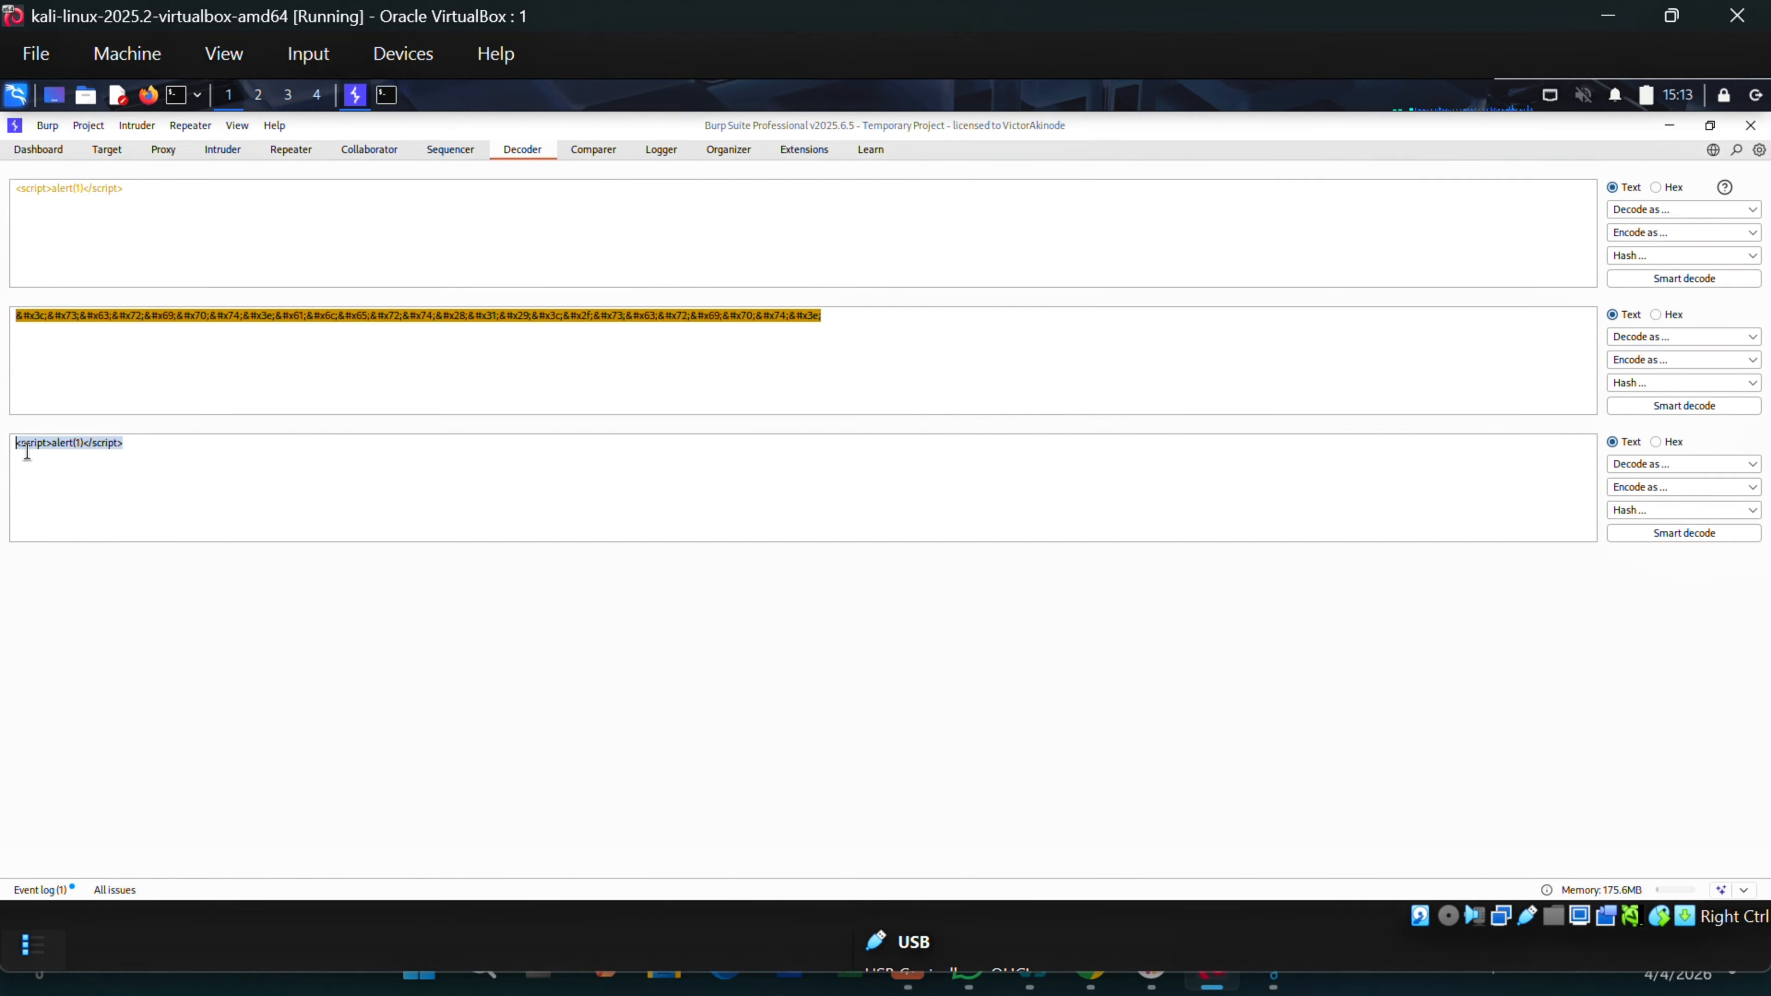
left_click_drag(145, 450, 14, 446)
Replace the input payload with ABC, giving &#x41;&#x42;&#x43; as output.
left_click_drag(117, 194, 14, 199)
left_click_drag(9, 198, 159, 214)
left_click(159, 213)
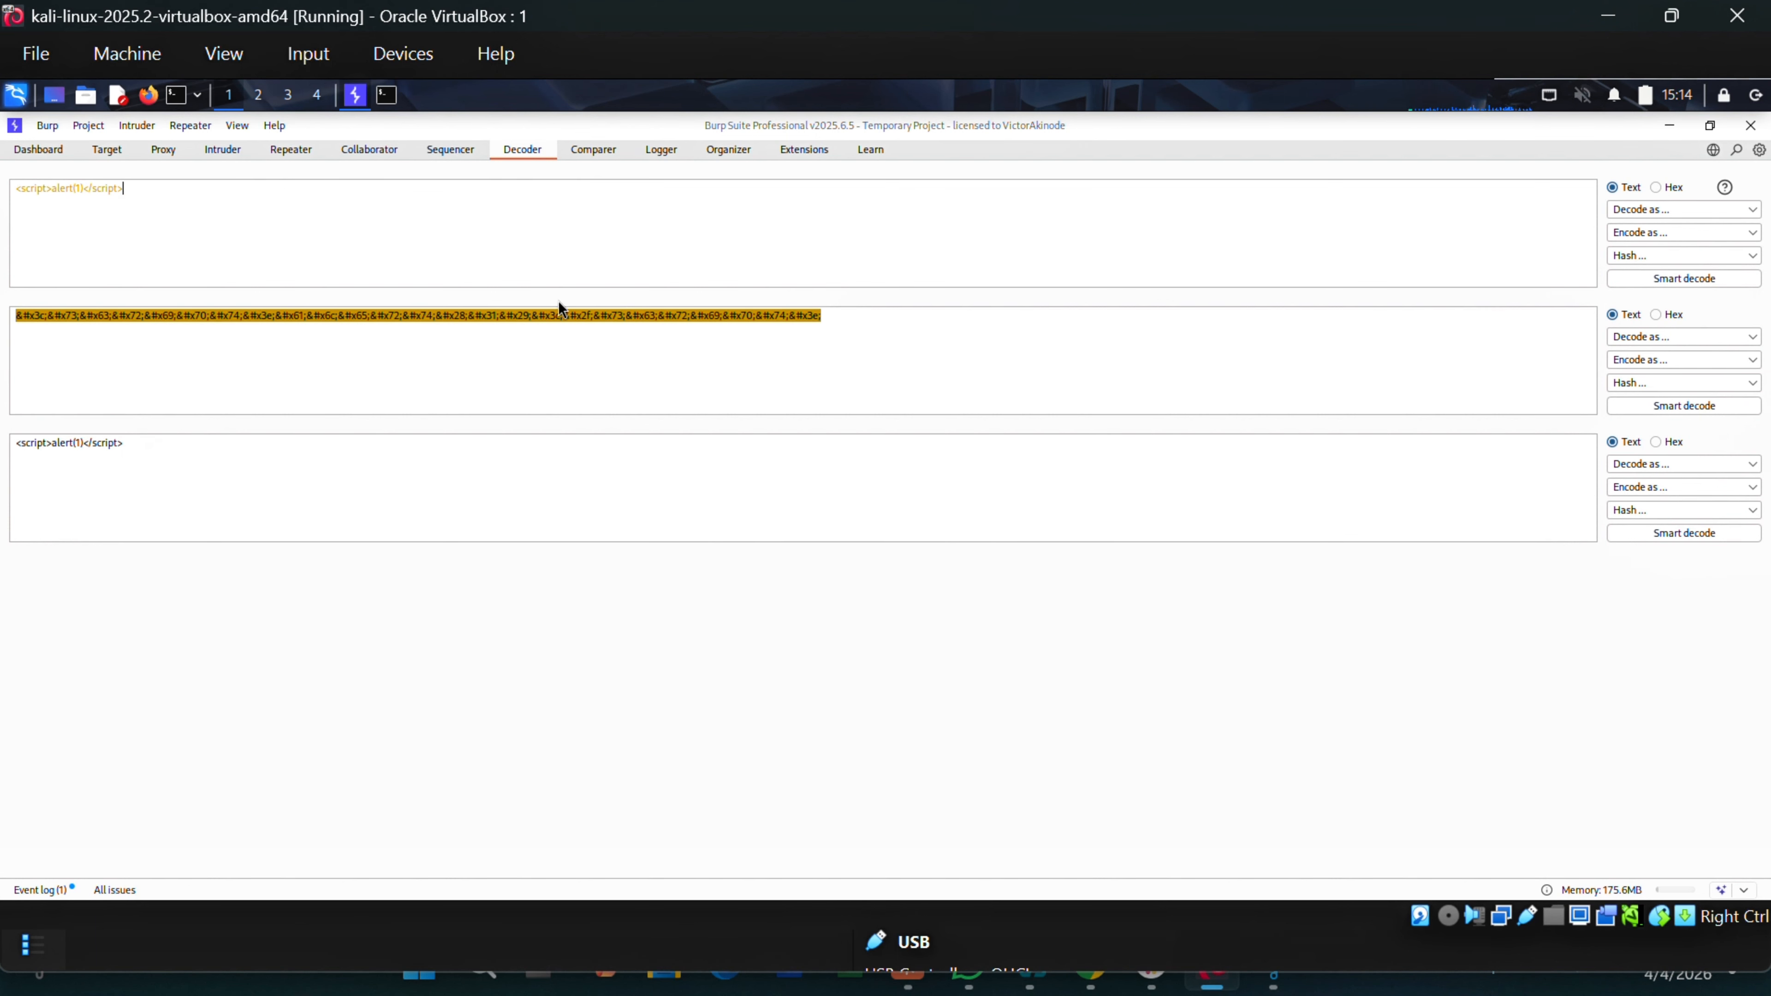
left_click_drag(158, 213, 9, 198)
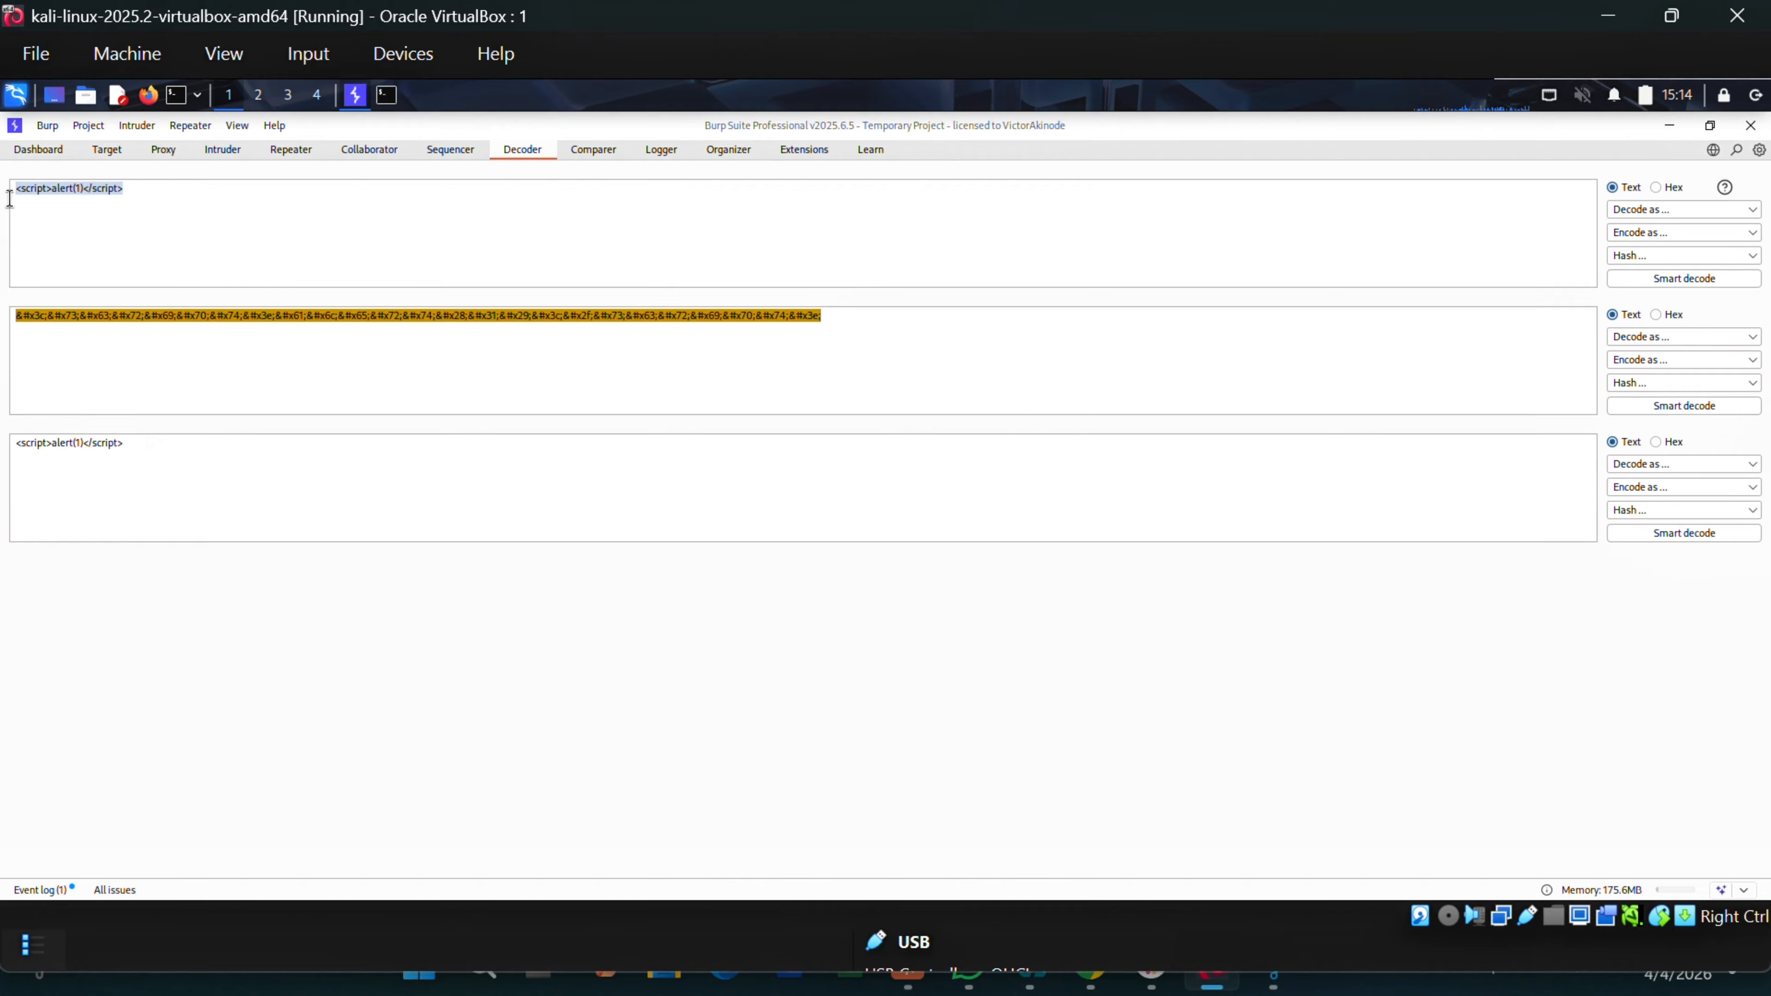
type("ABC")
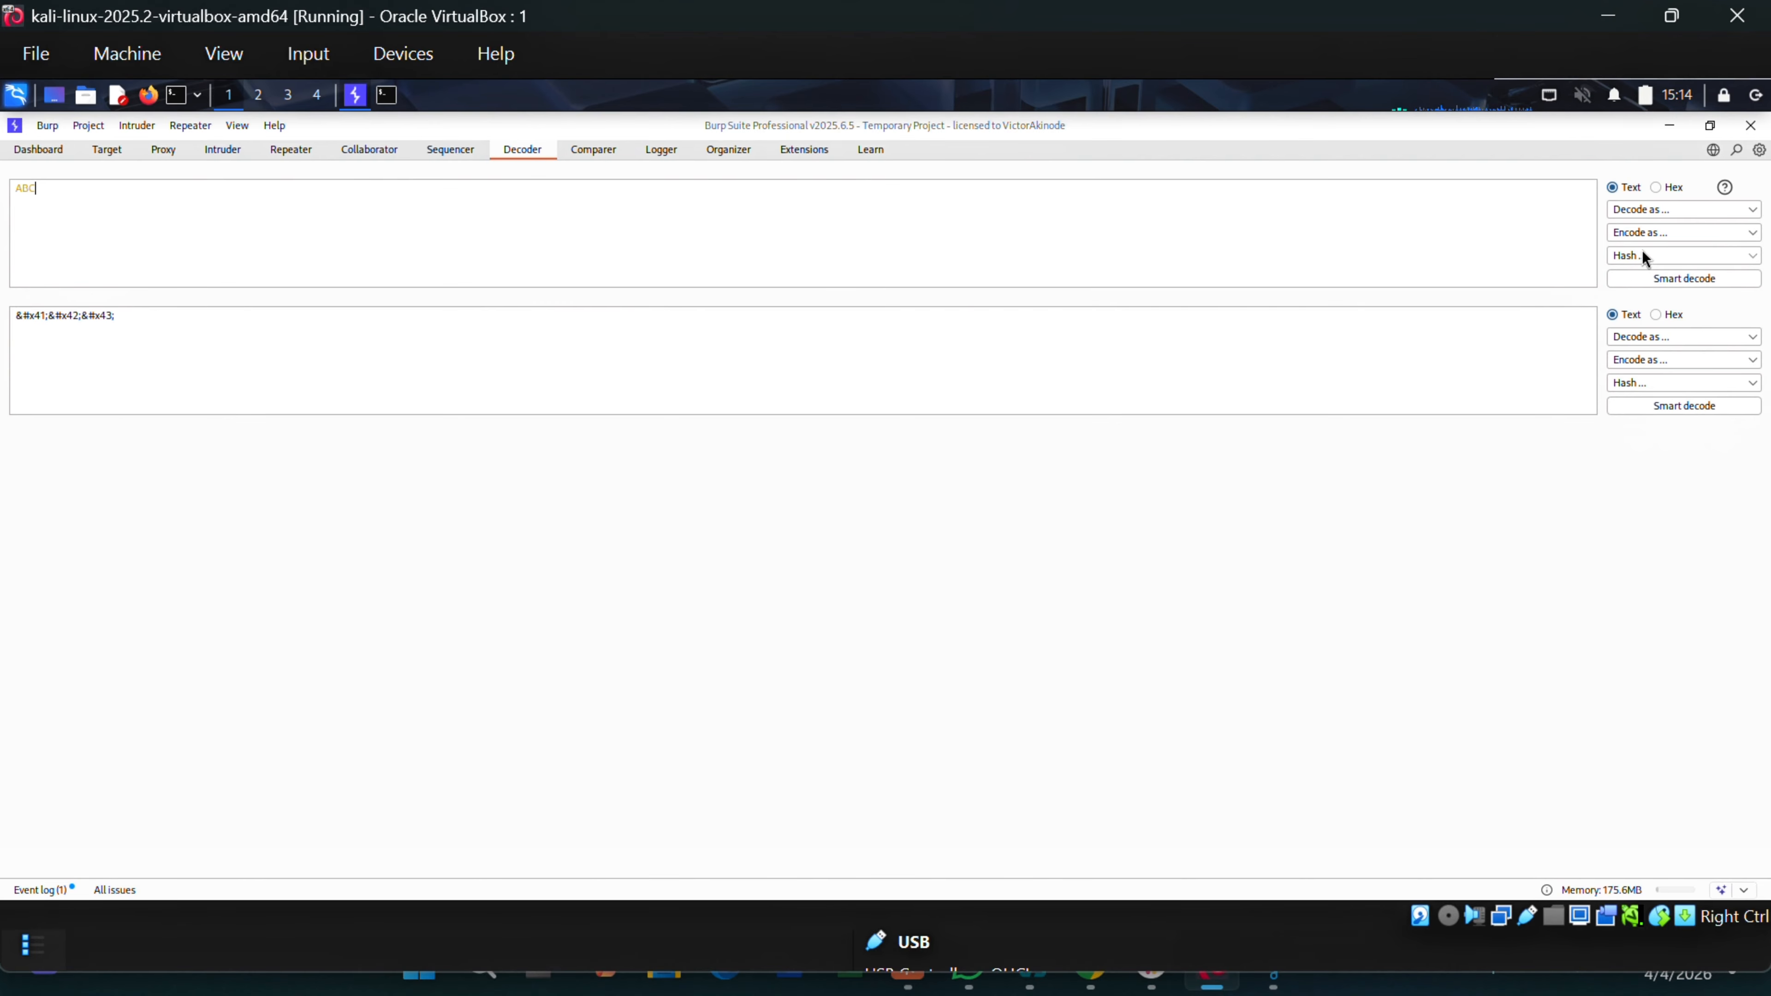
Encode ABC as ASCII hex and highlight the resulting 414243 output.
left_click(1651, 235)
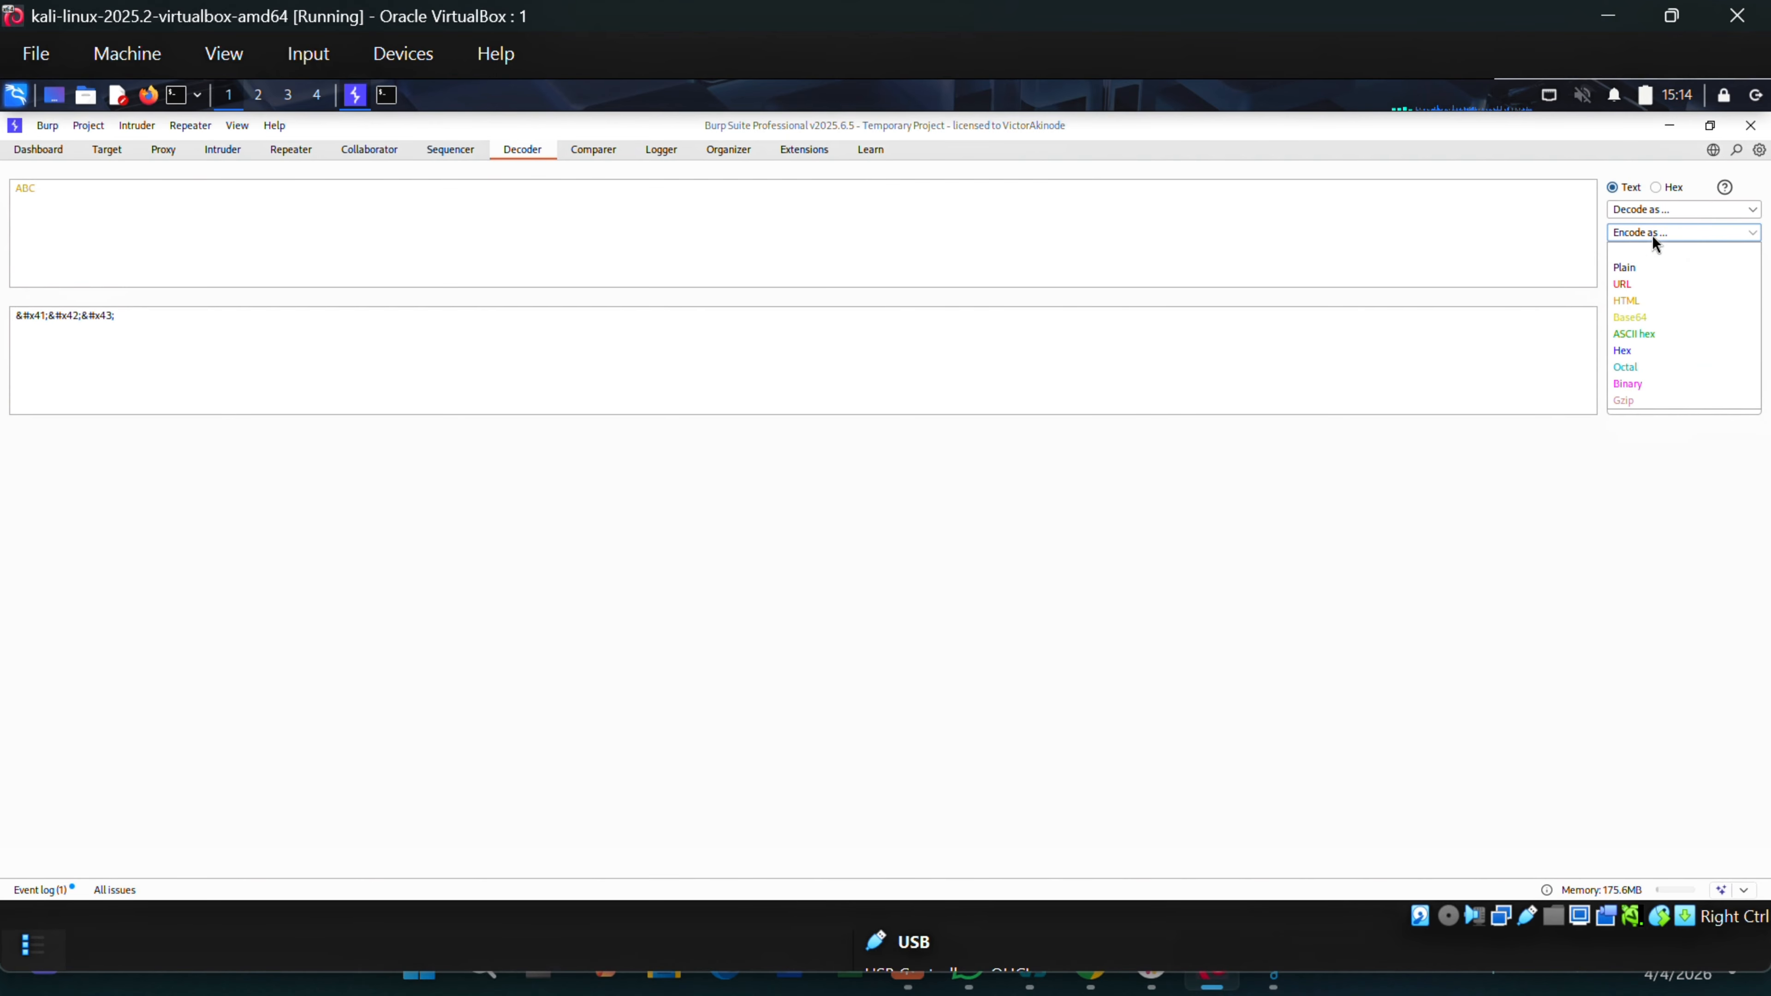
left_click(1635, 333)
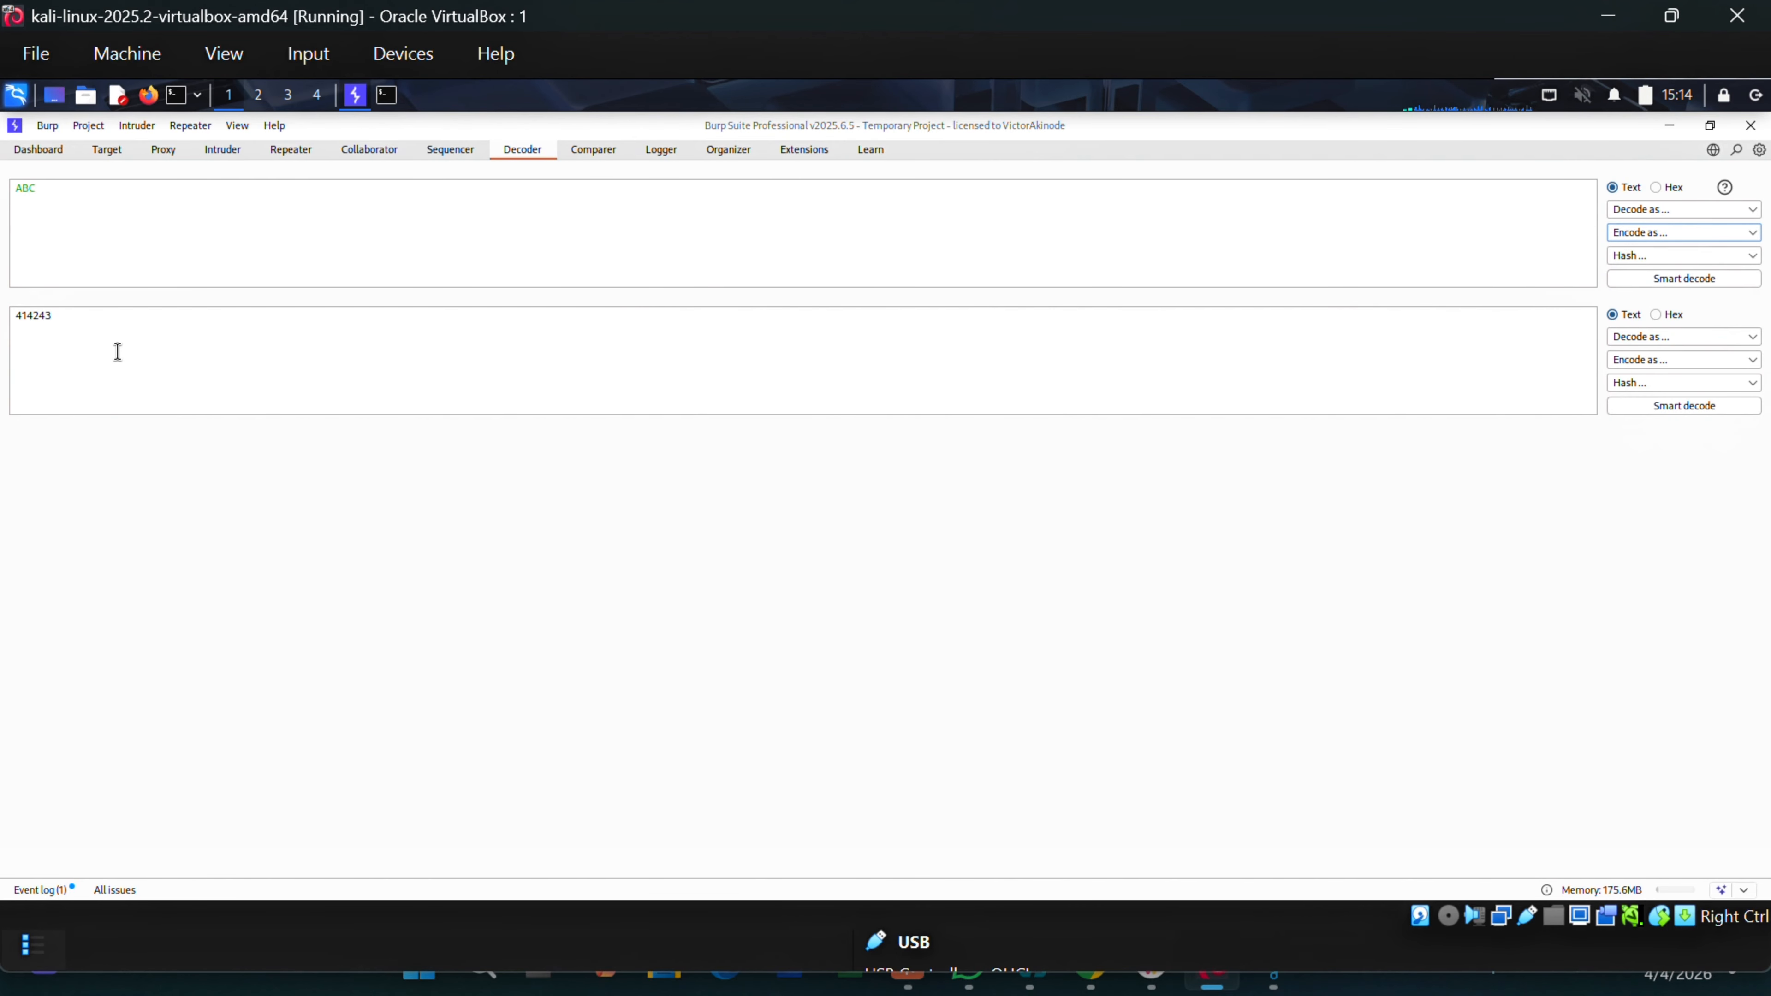
left_click_drag(50, 322, 8, 322)
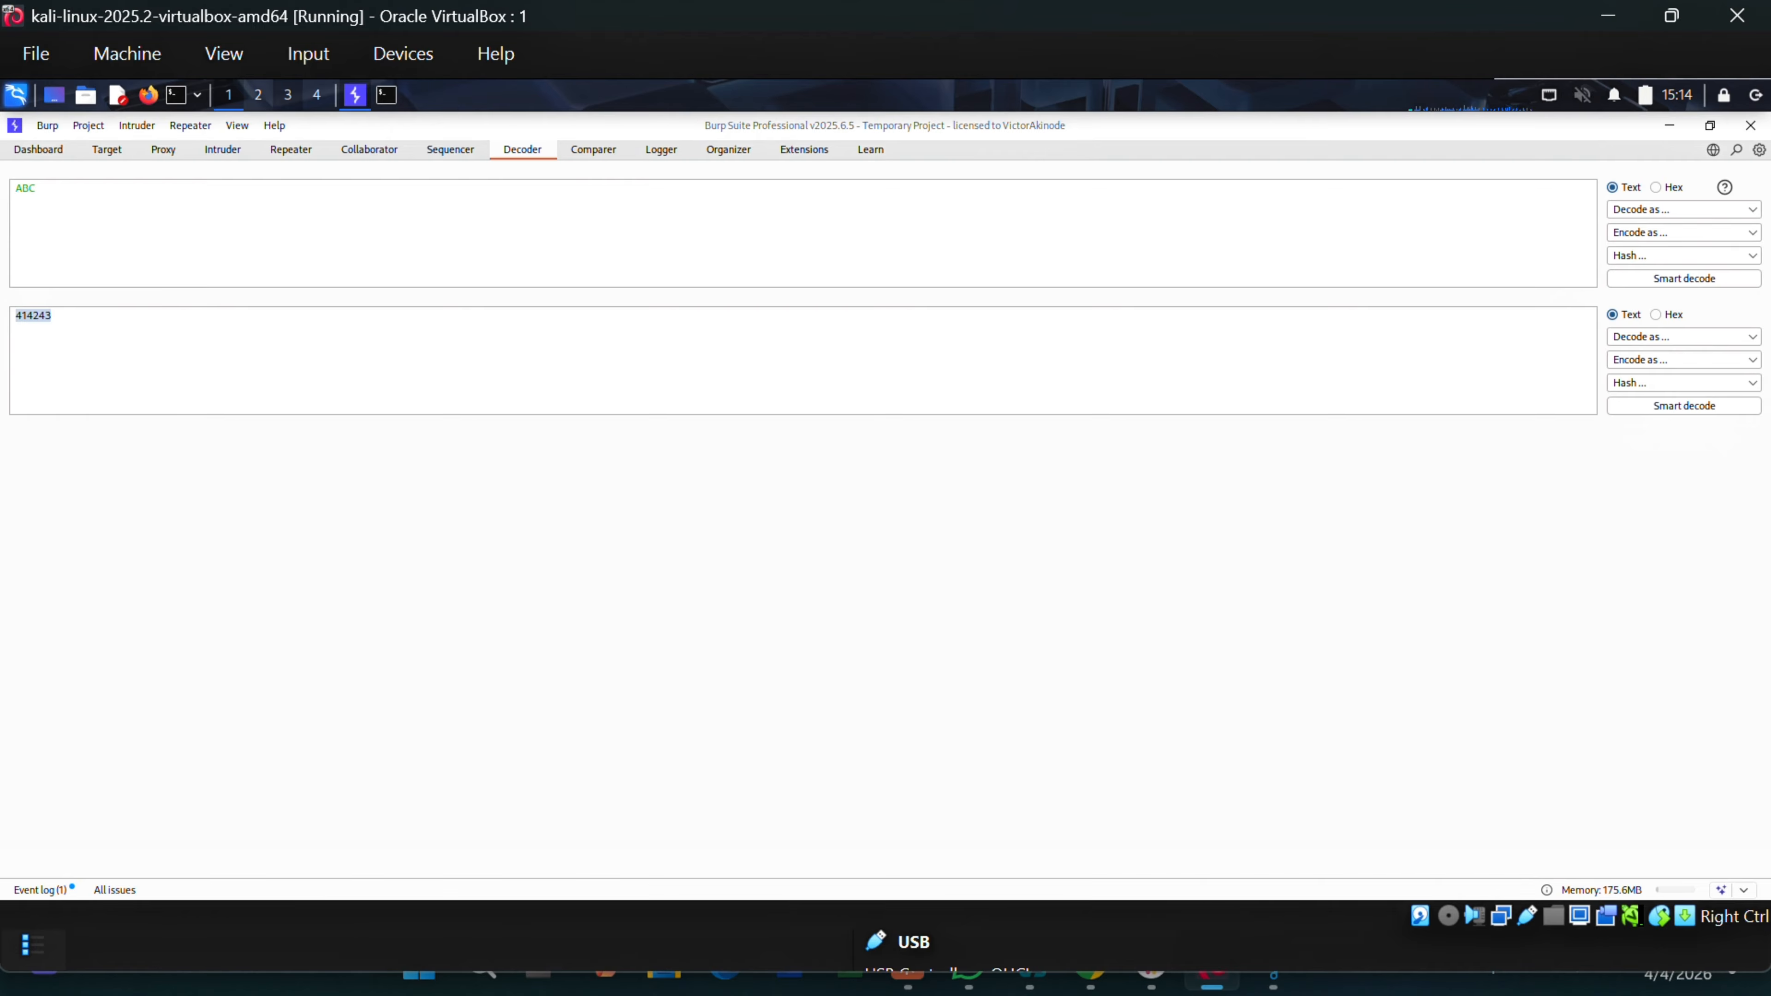
left_click(21, 317)
left_click_drag(46, 190, 9, 187)
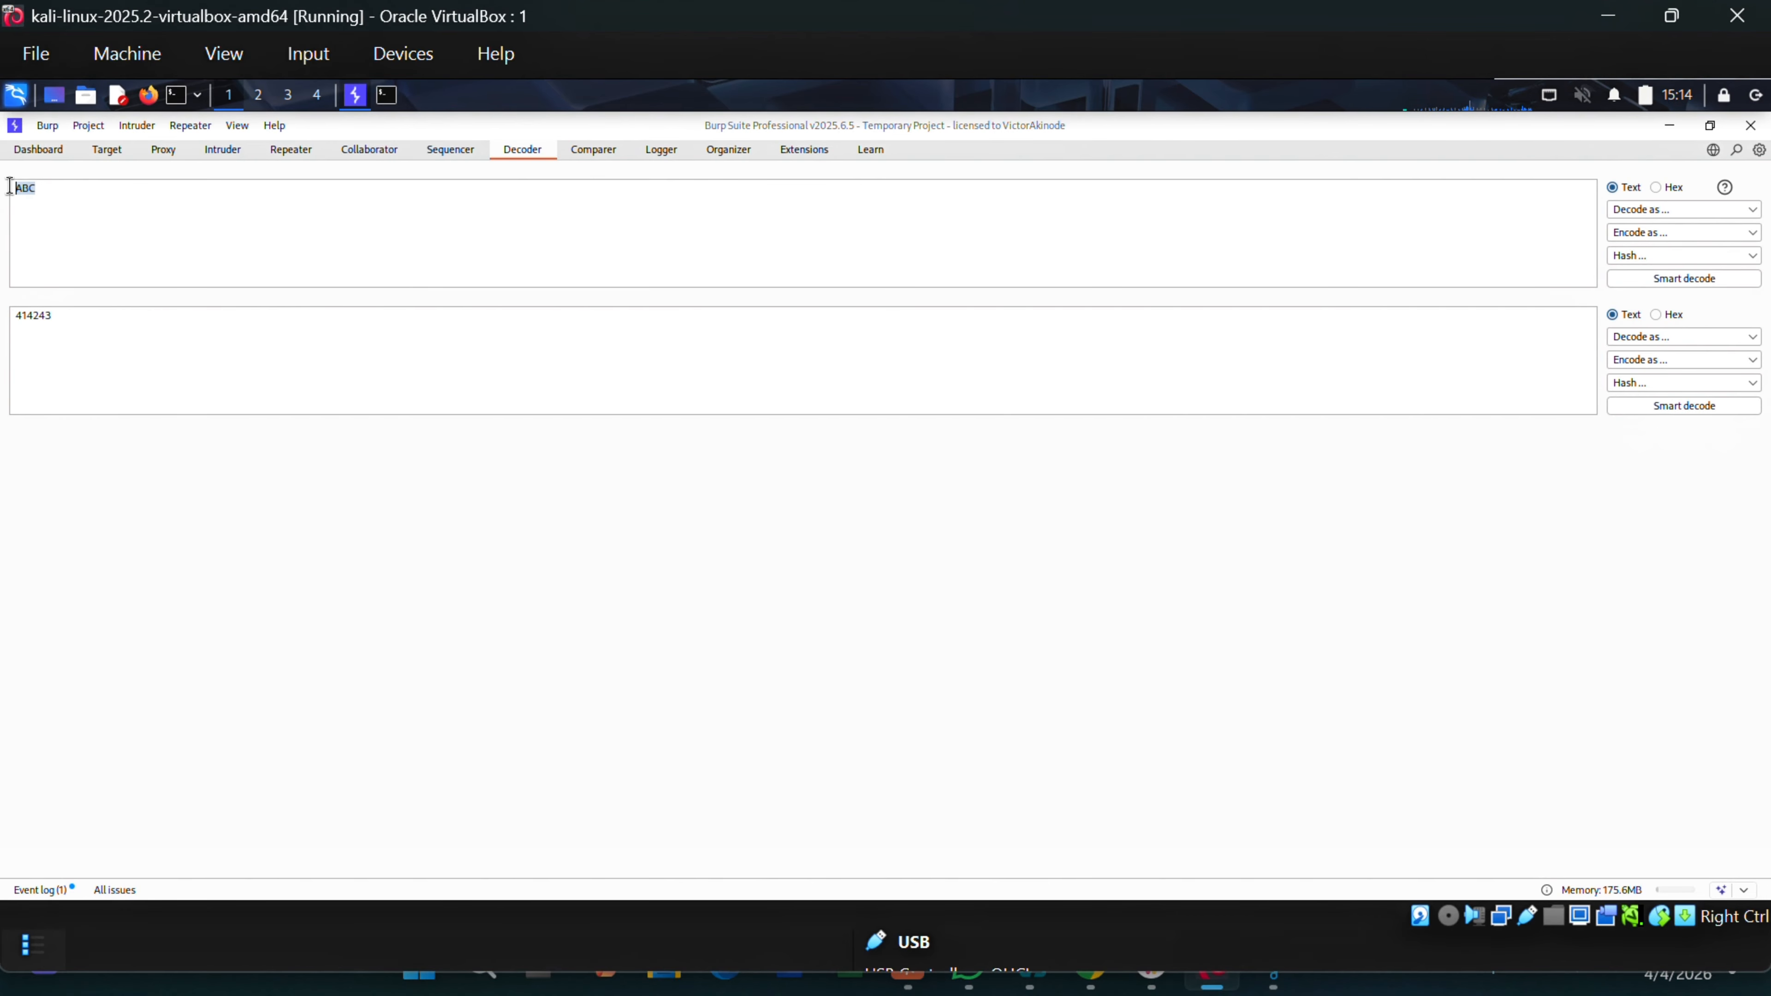
type("password123")
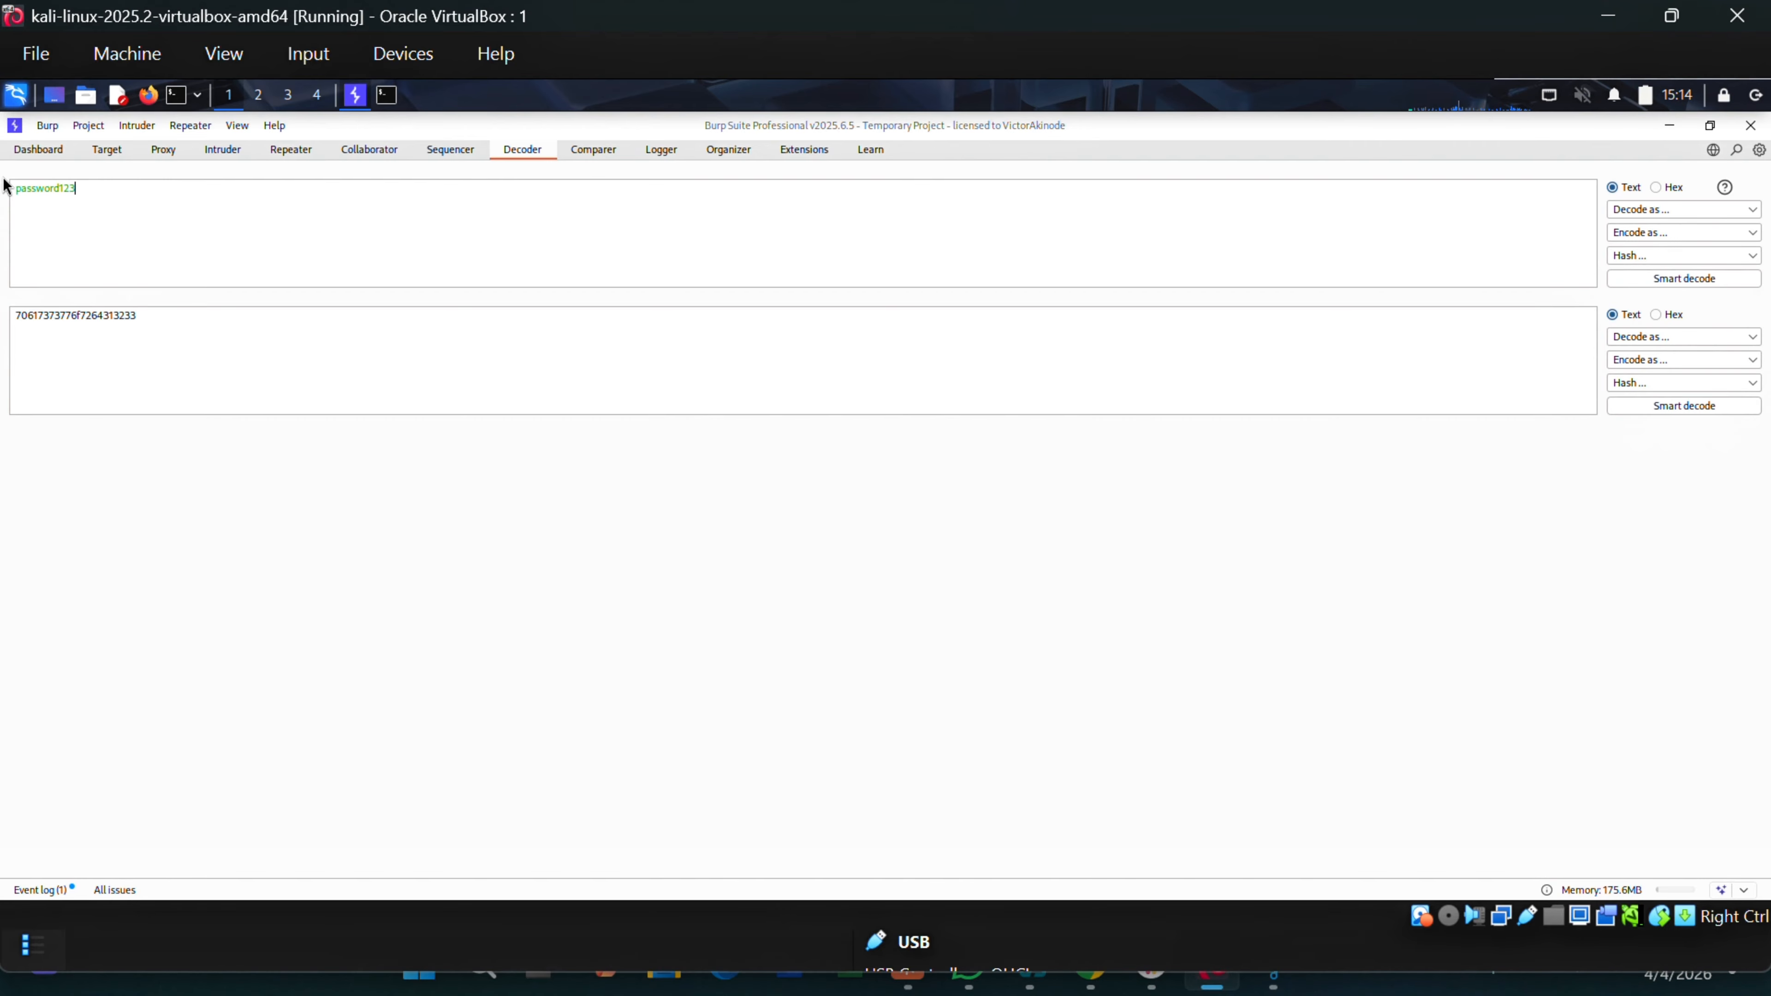
left_click(1649, 256)
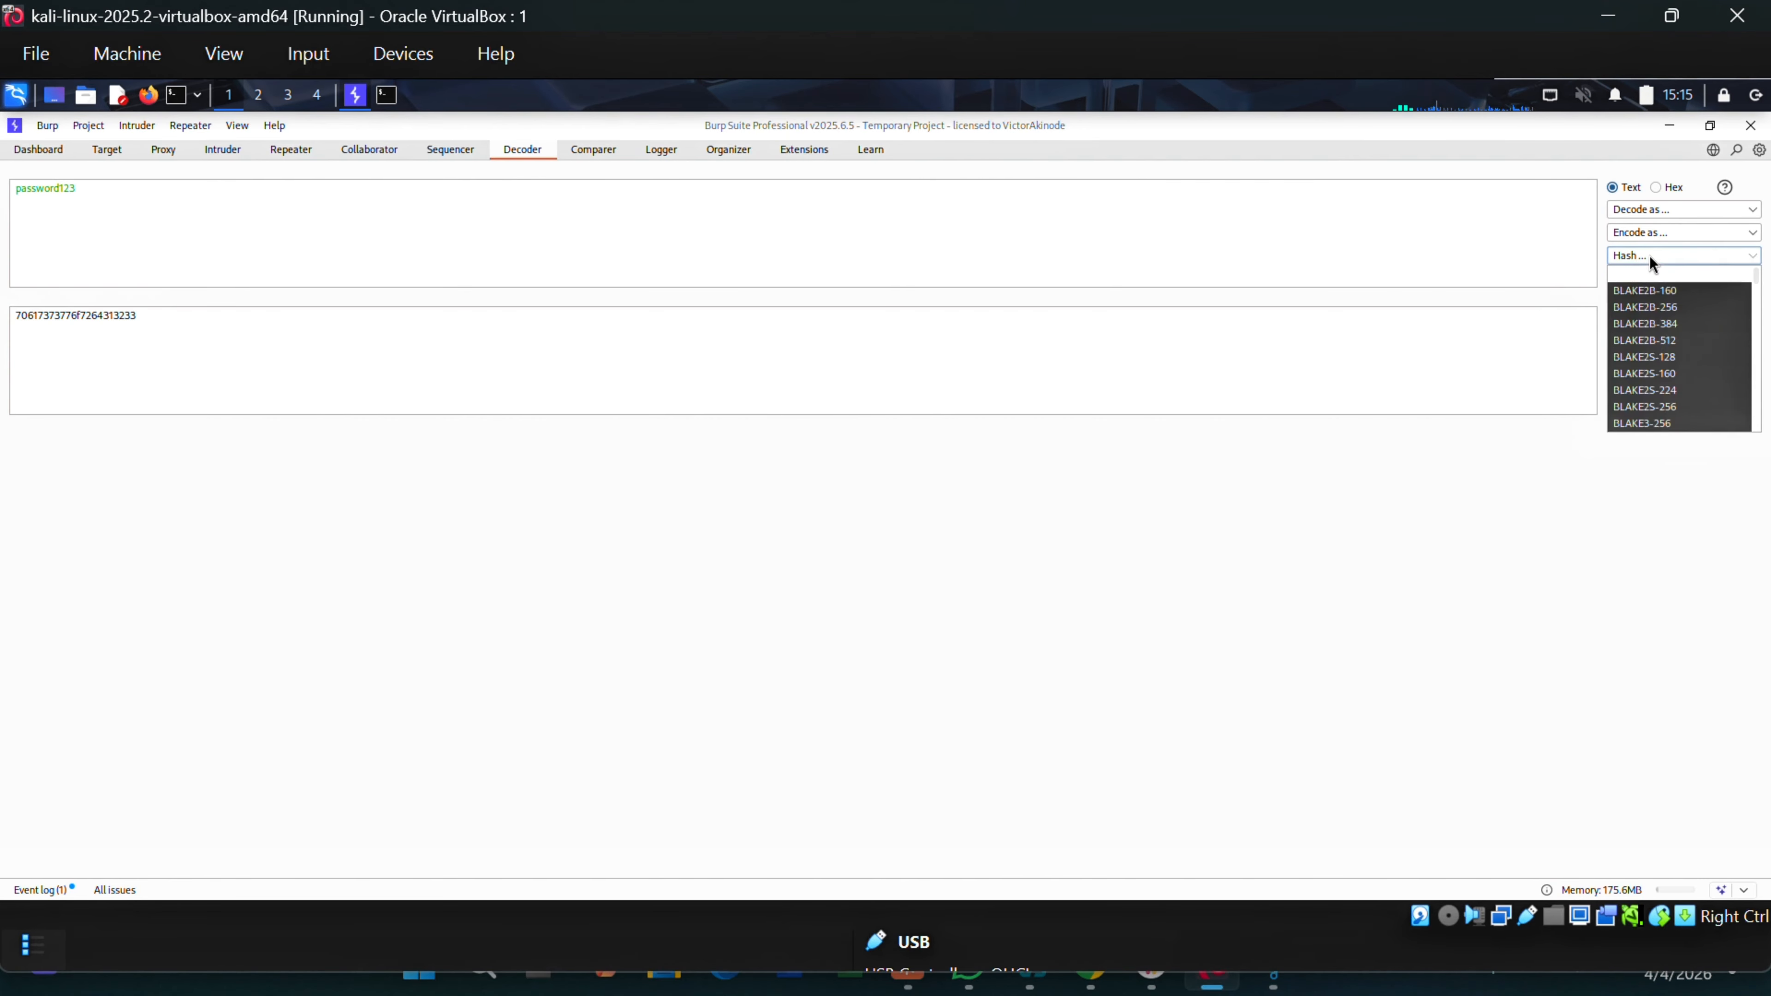
scroll(1665, 359, "down", 8)
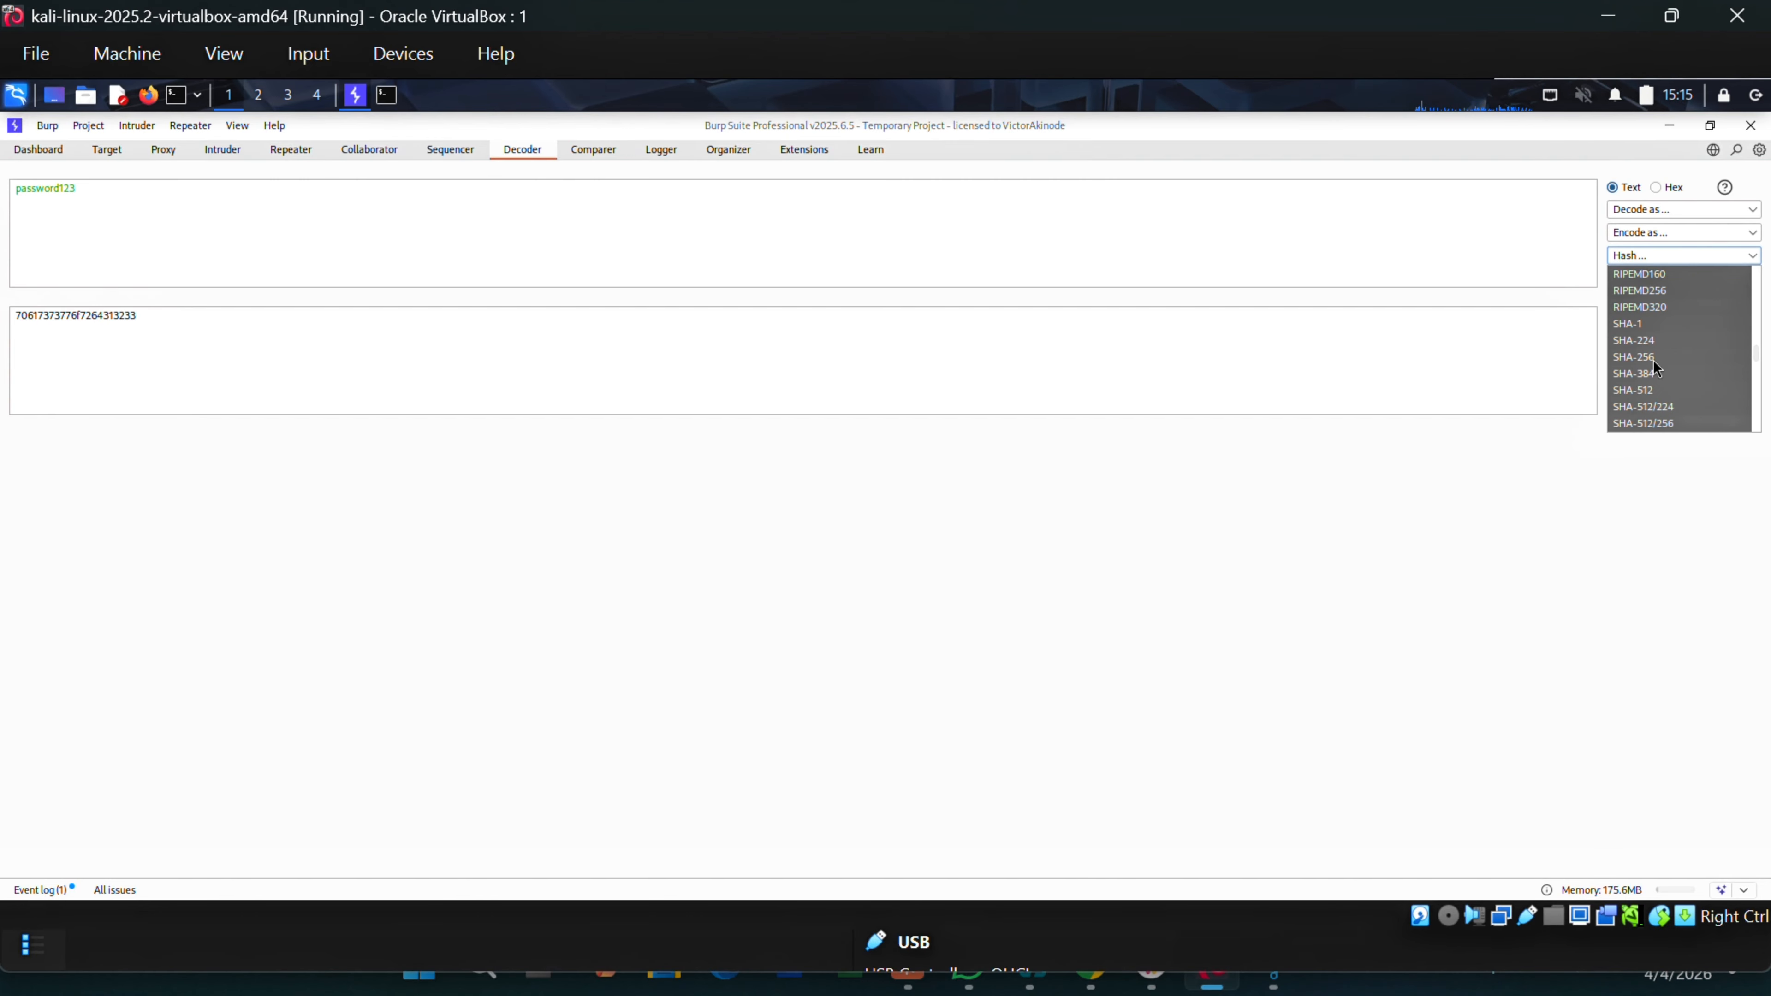
left_click(1659, 361)
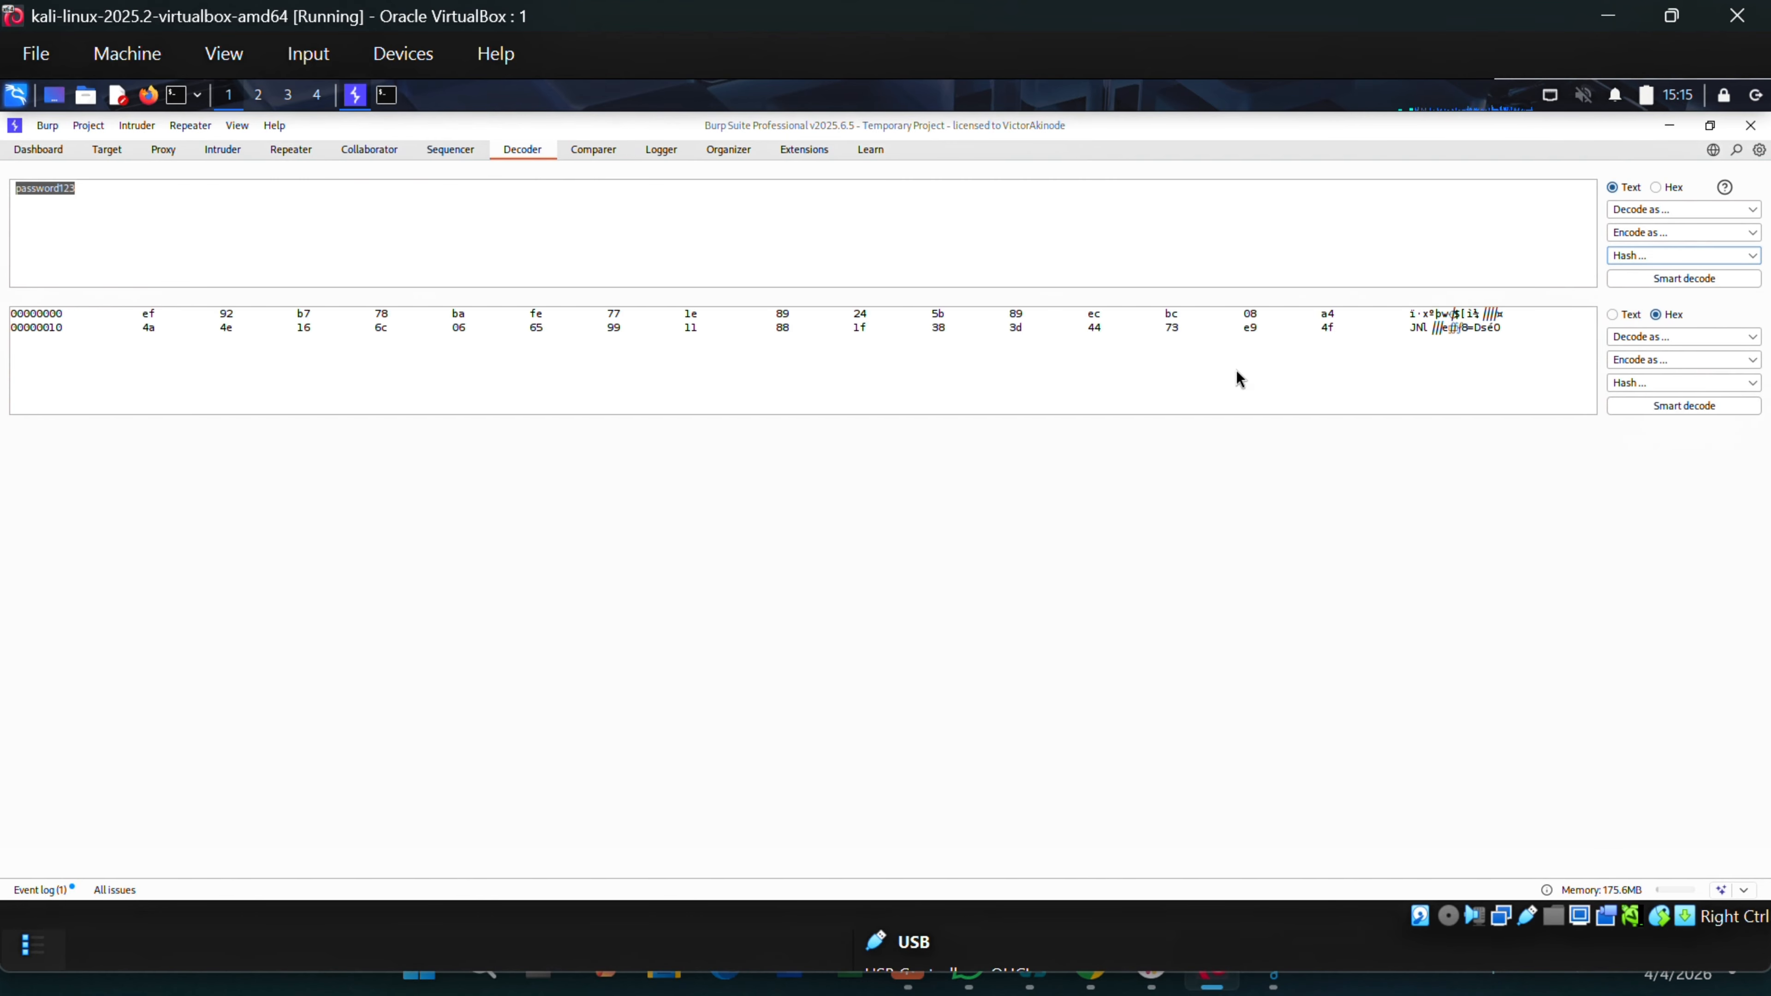
mouse_move(170, 328)
left_mouse_down()
mouse_move(99, 328)
mouse_move(167, 329)
left_mouse_up()
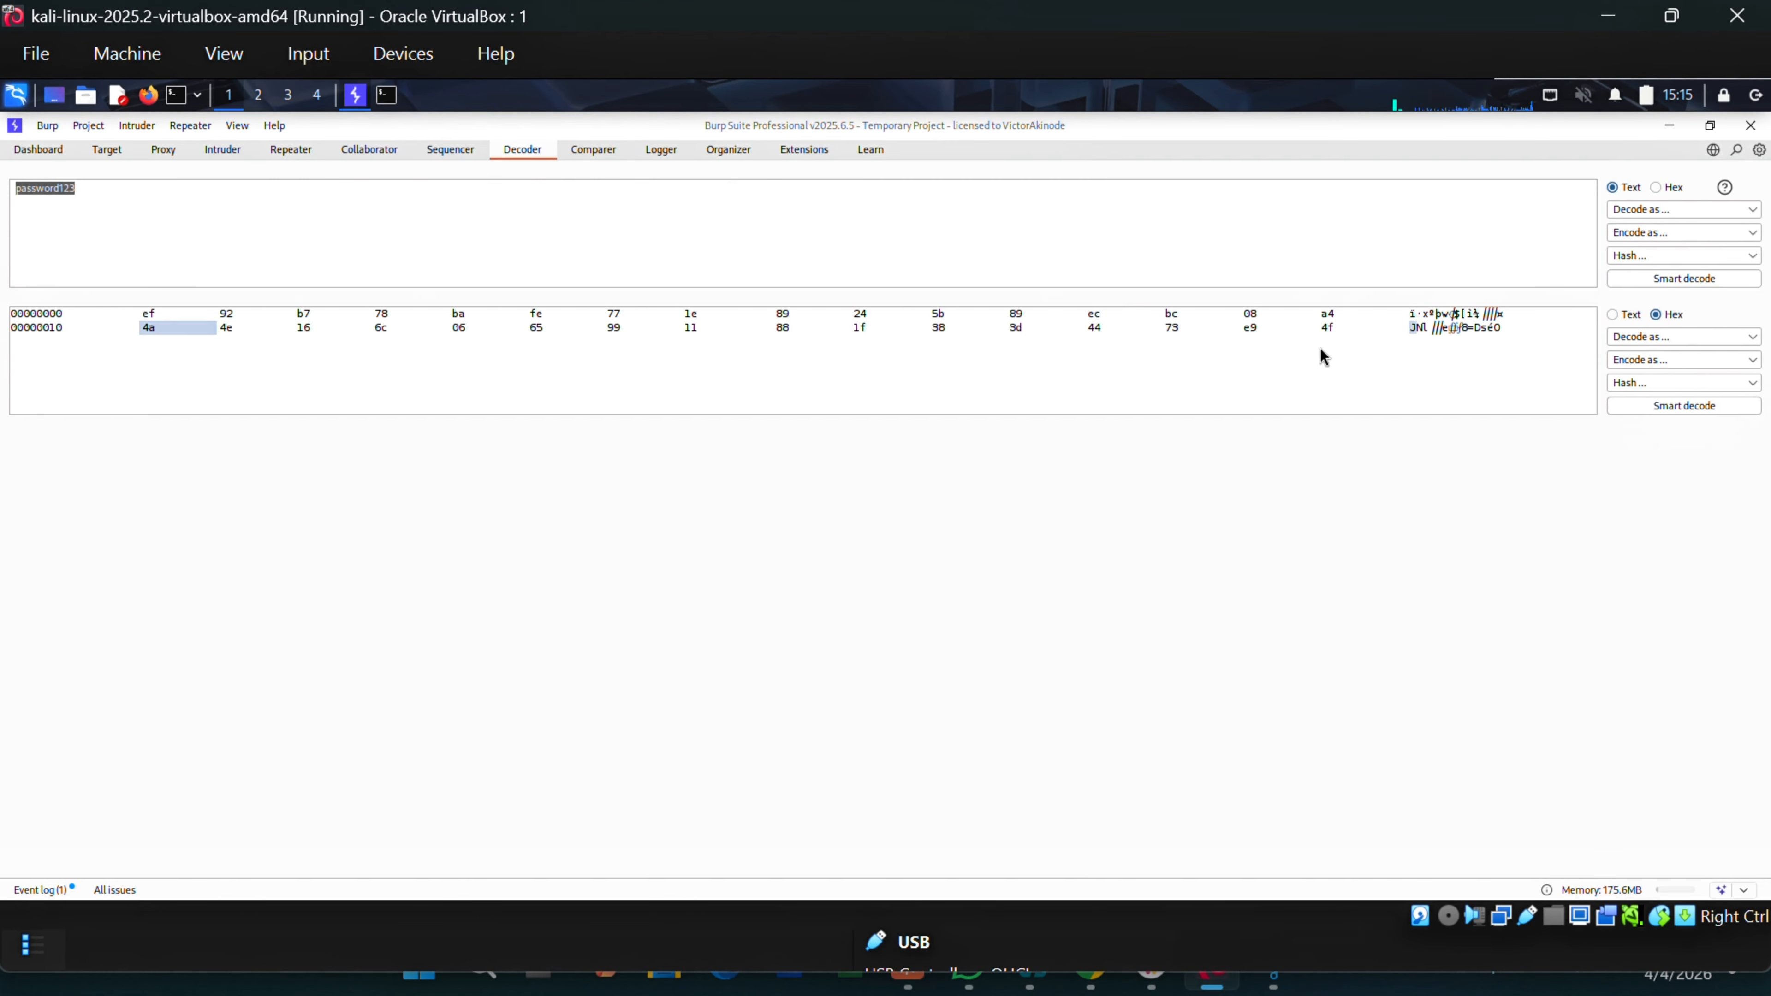
left_click(1650, 256)
scroll(1735, 370, "down", 5)
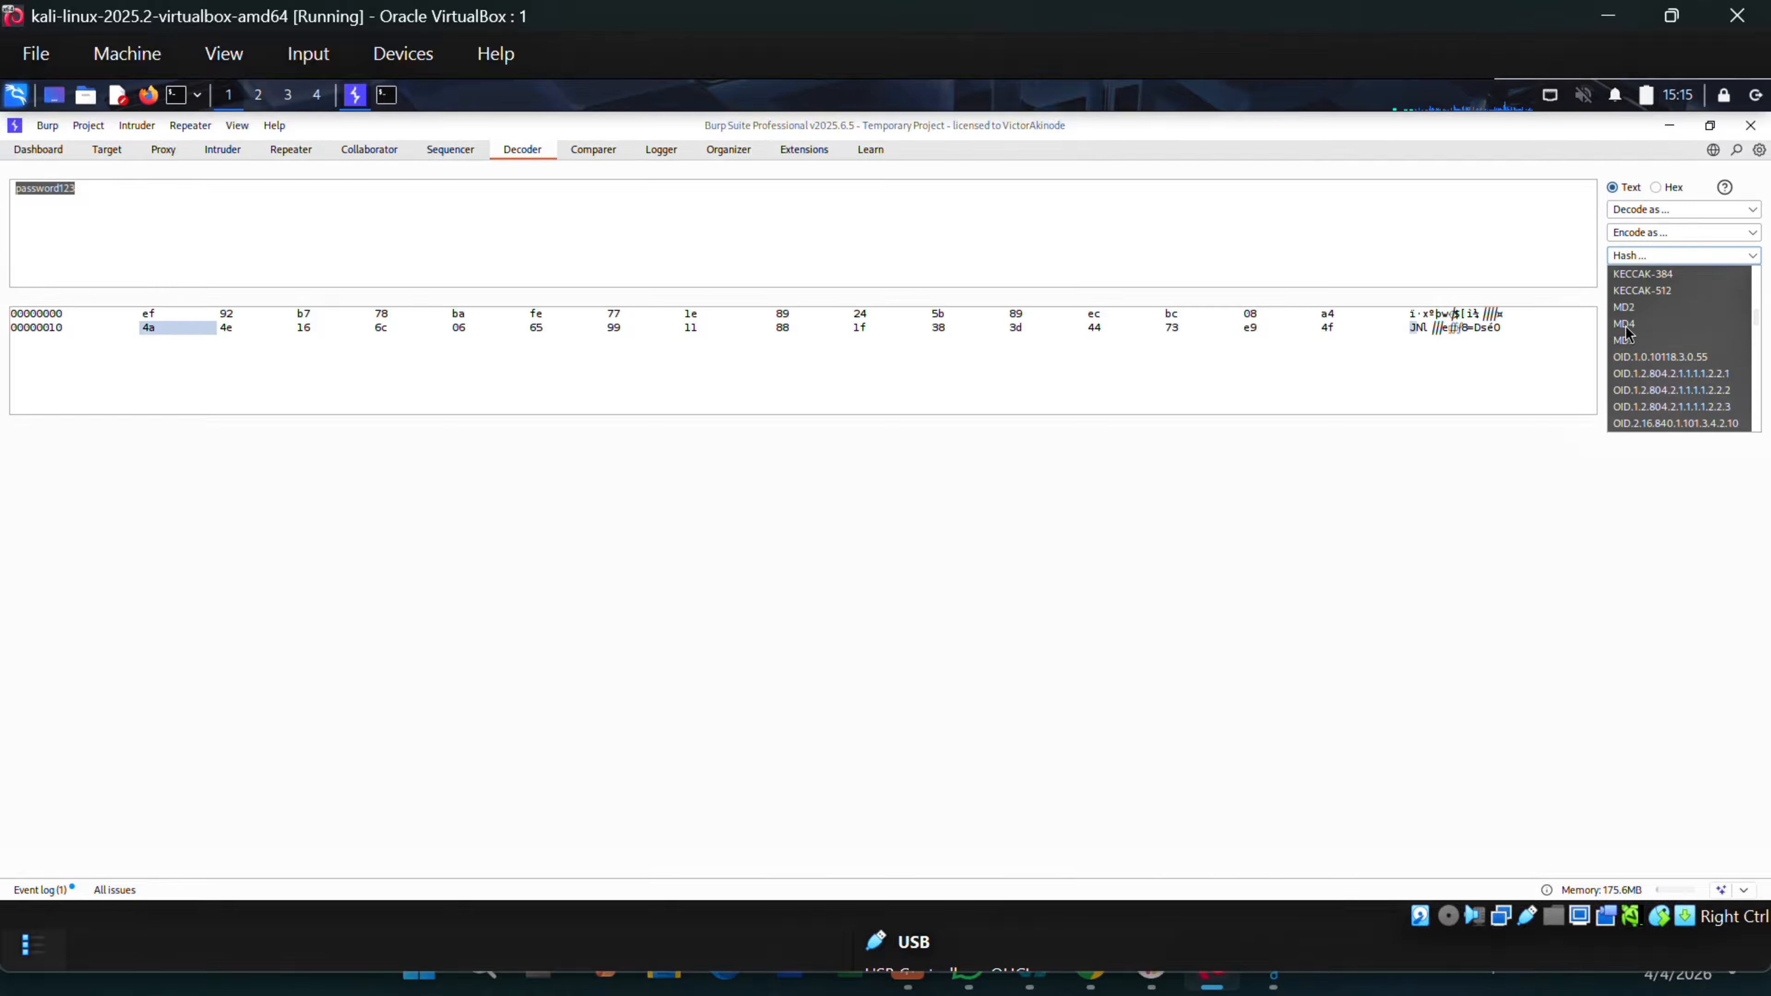
left_click(1632, 342)
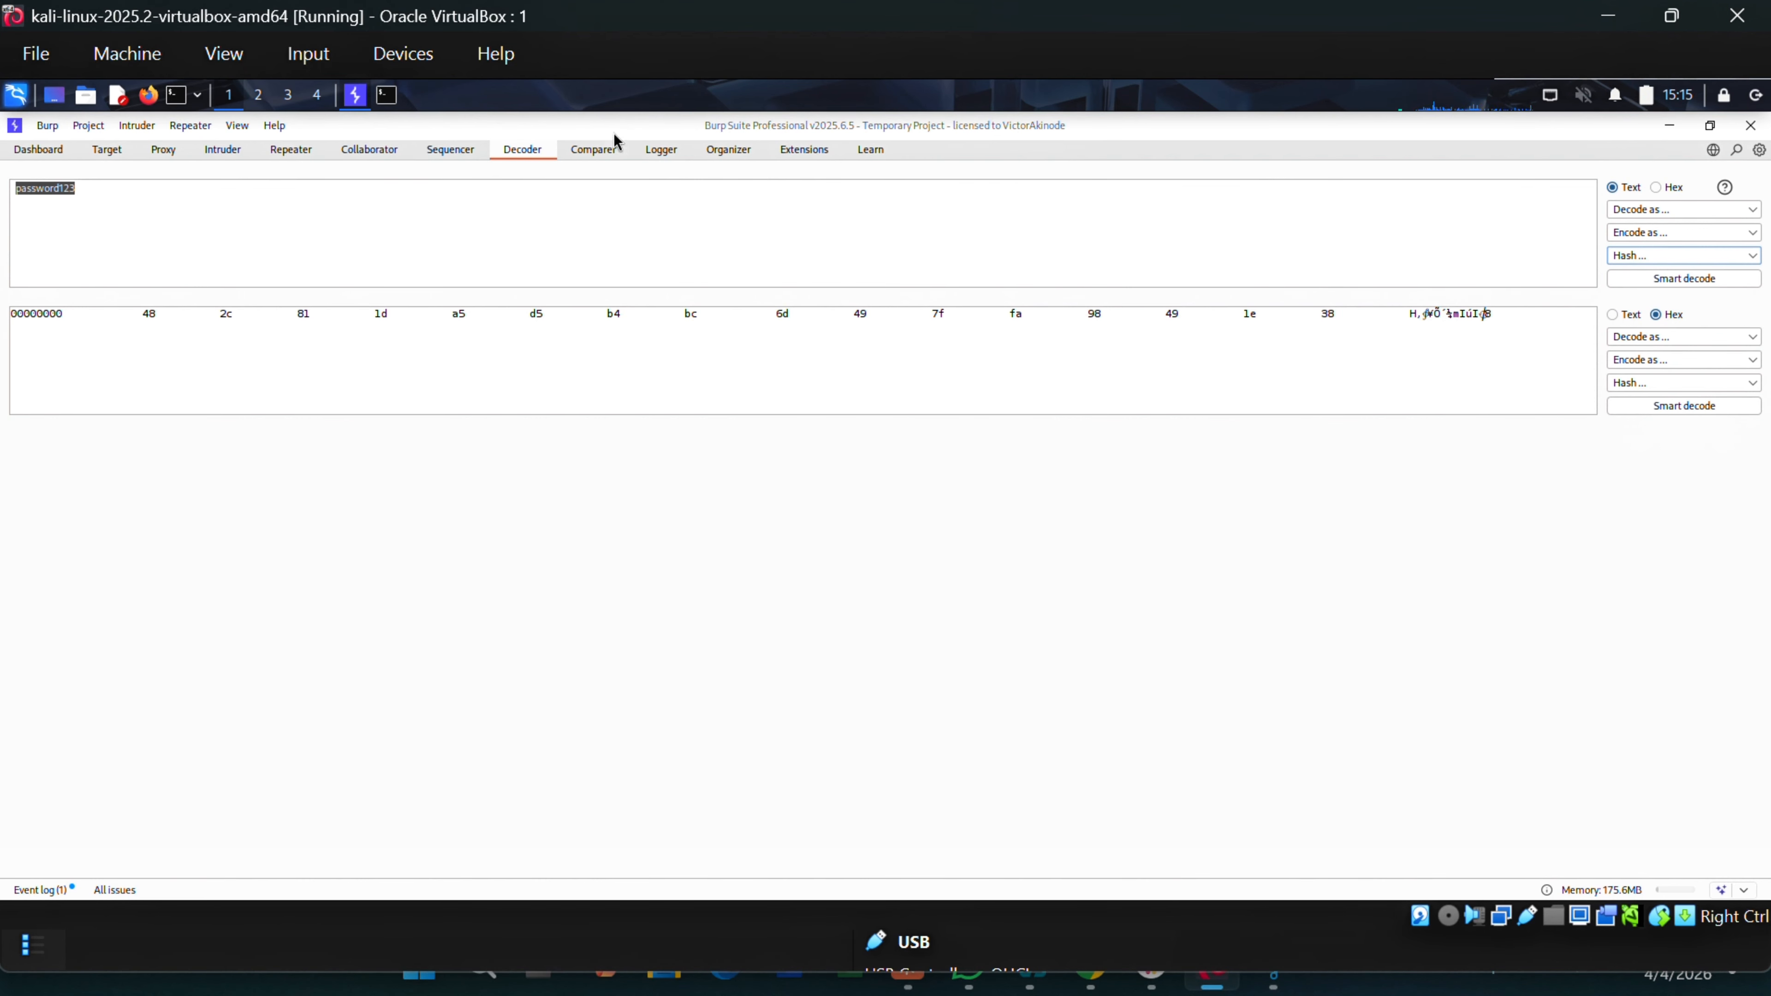
left_click(581, 158)
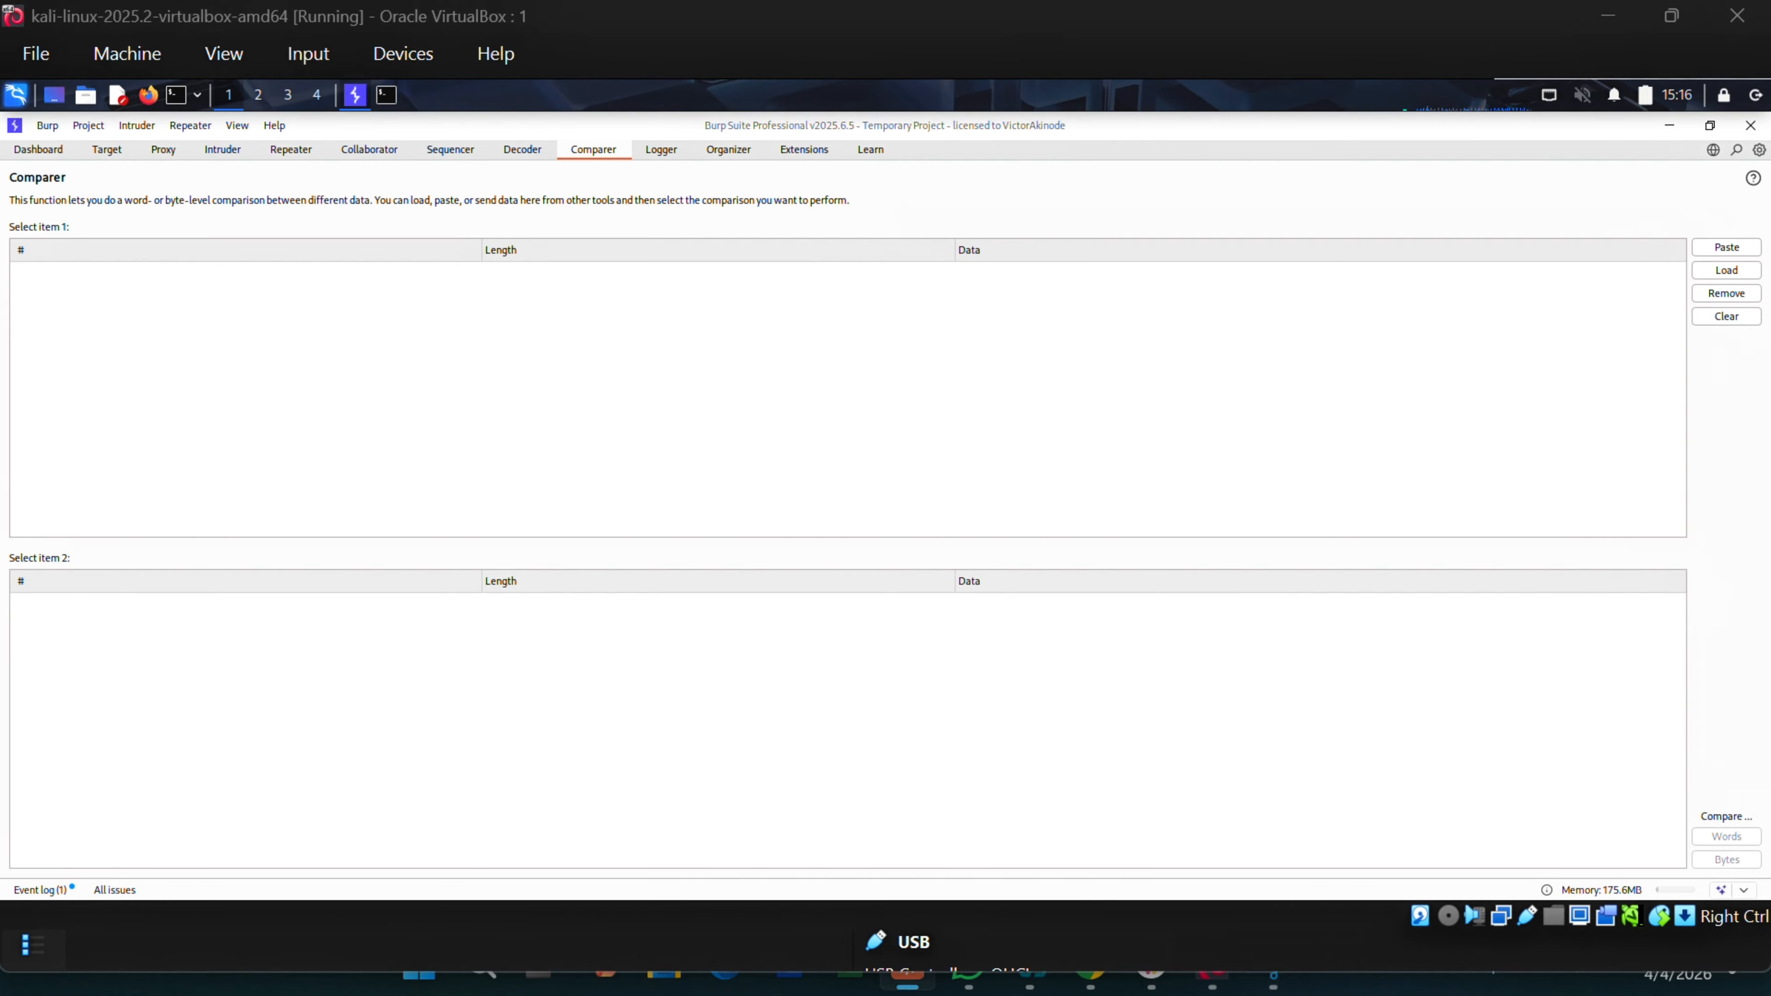
Paste the test123 login string twice and word-compare the two identical items.
left_click(1723, 248)
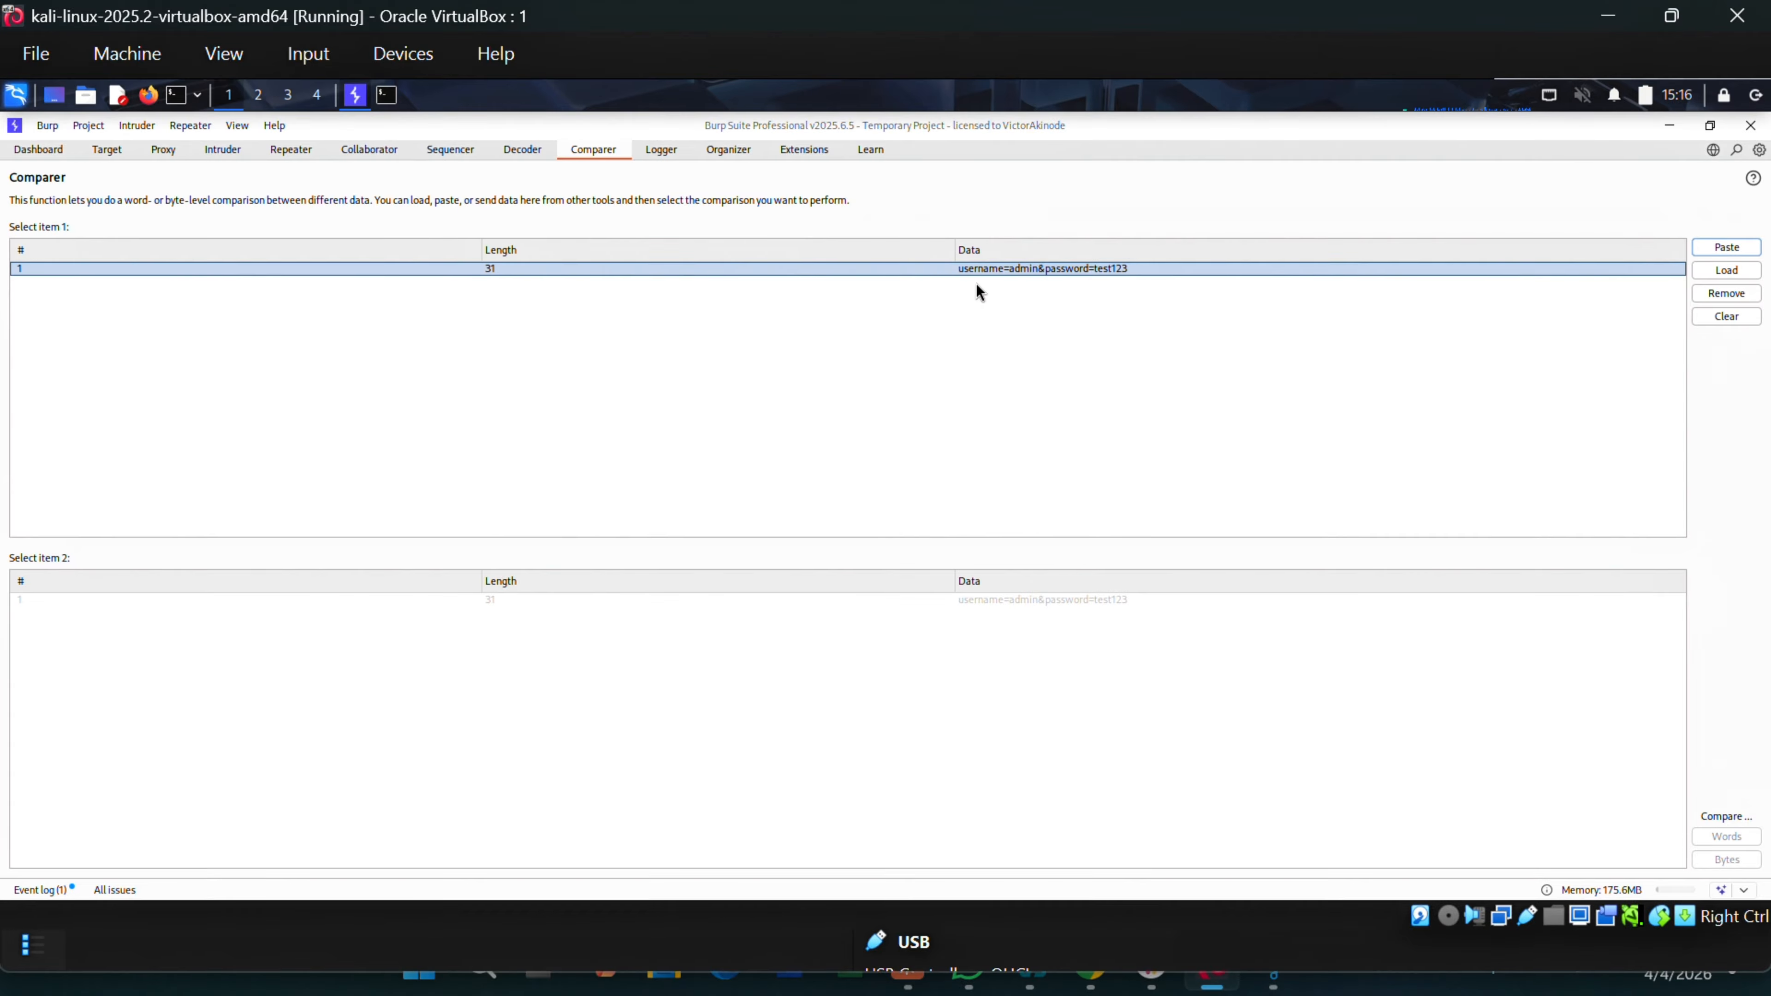
left_click(1038, 274)
left_click(1739, 250)
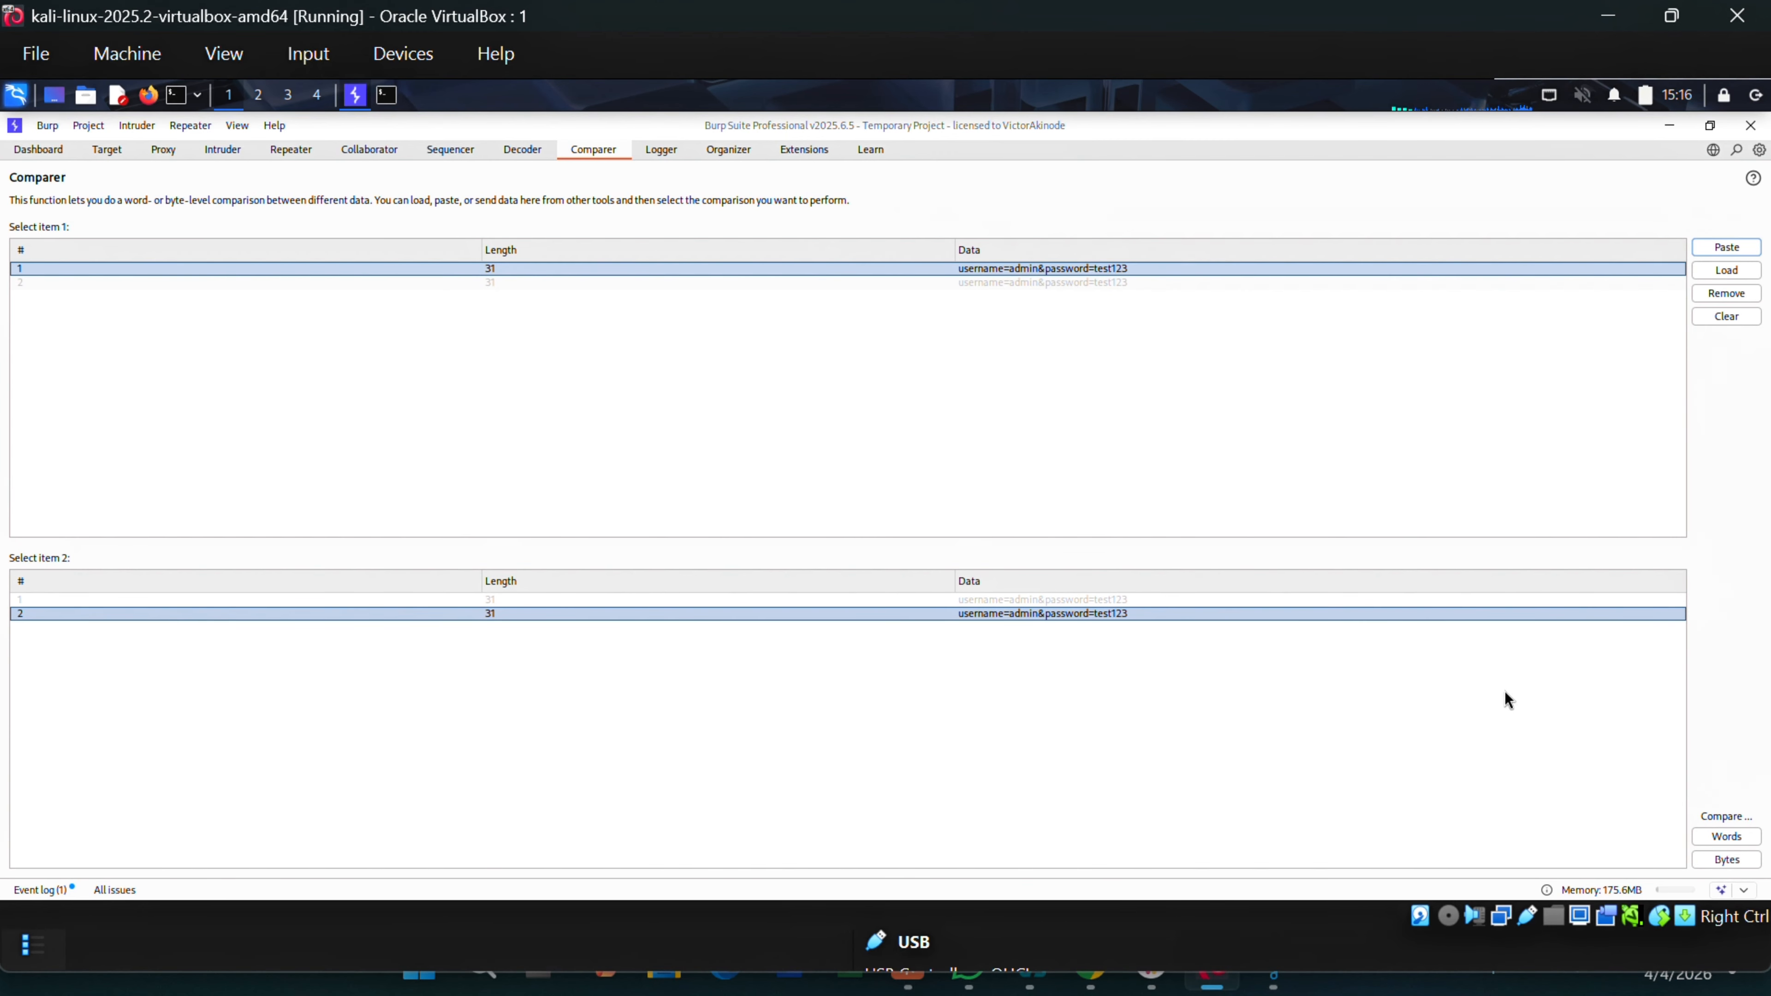
left_click(1726, 837)
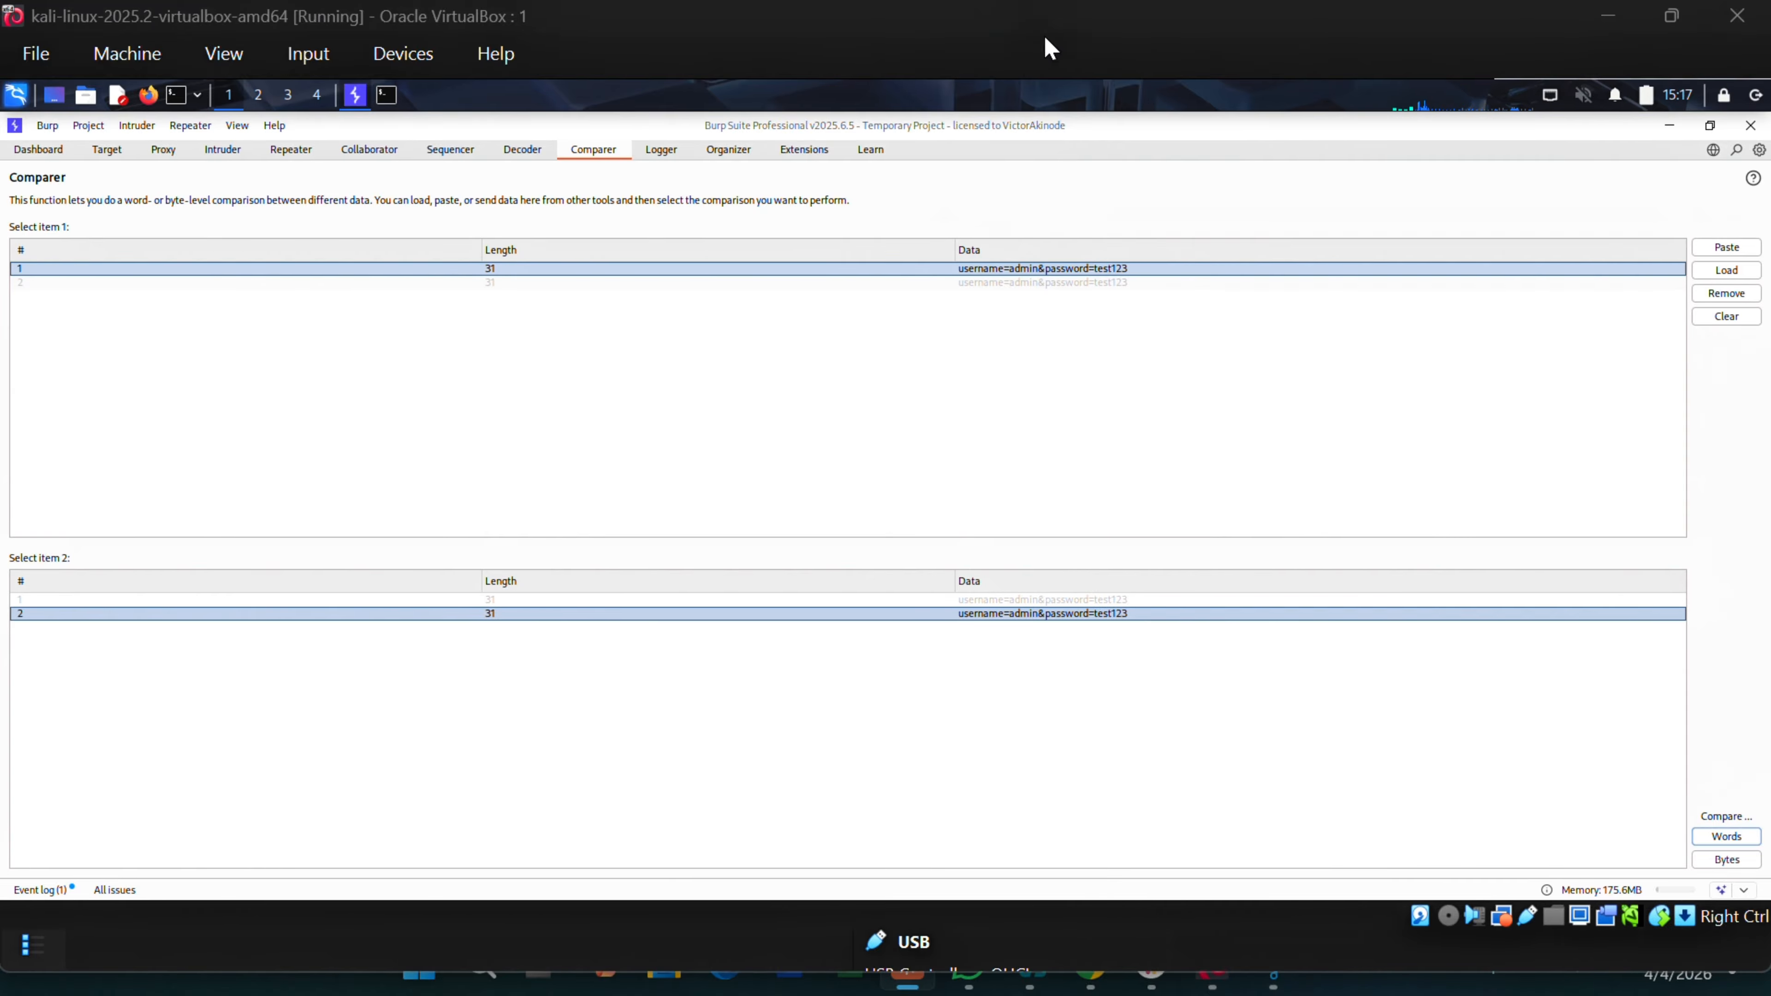
left_click(1727, 246)
left_click(1228, 628)
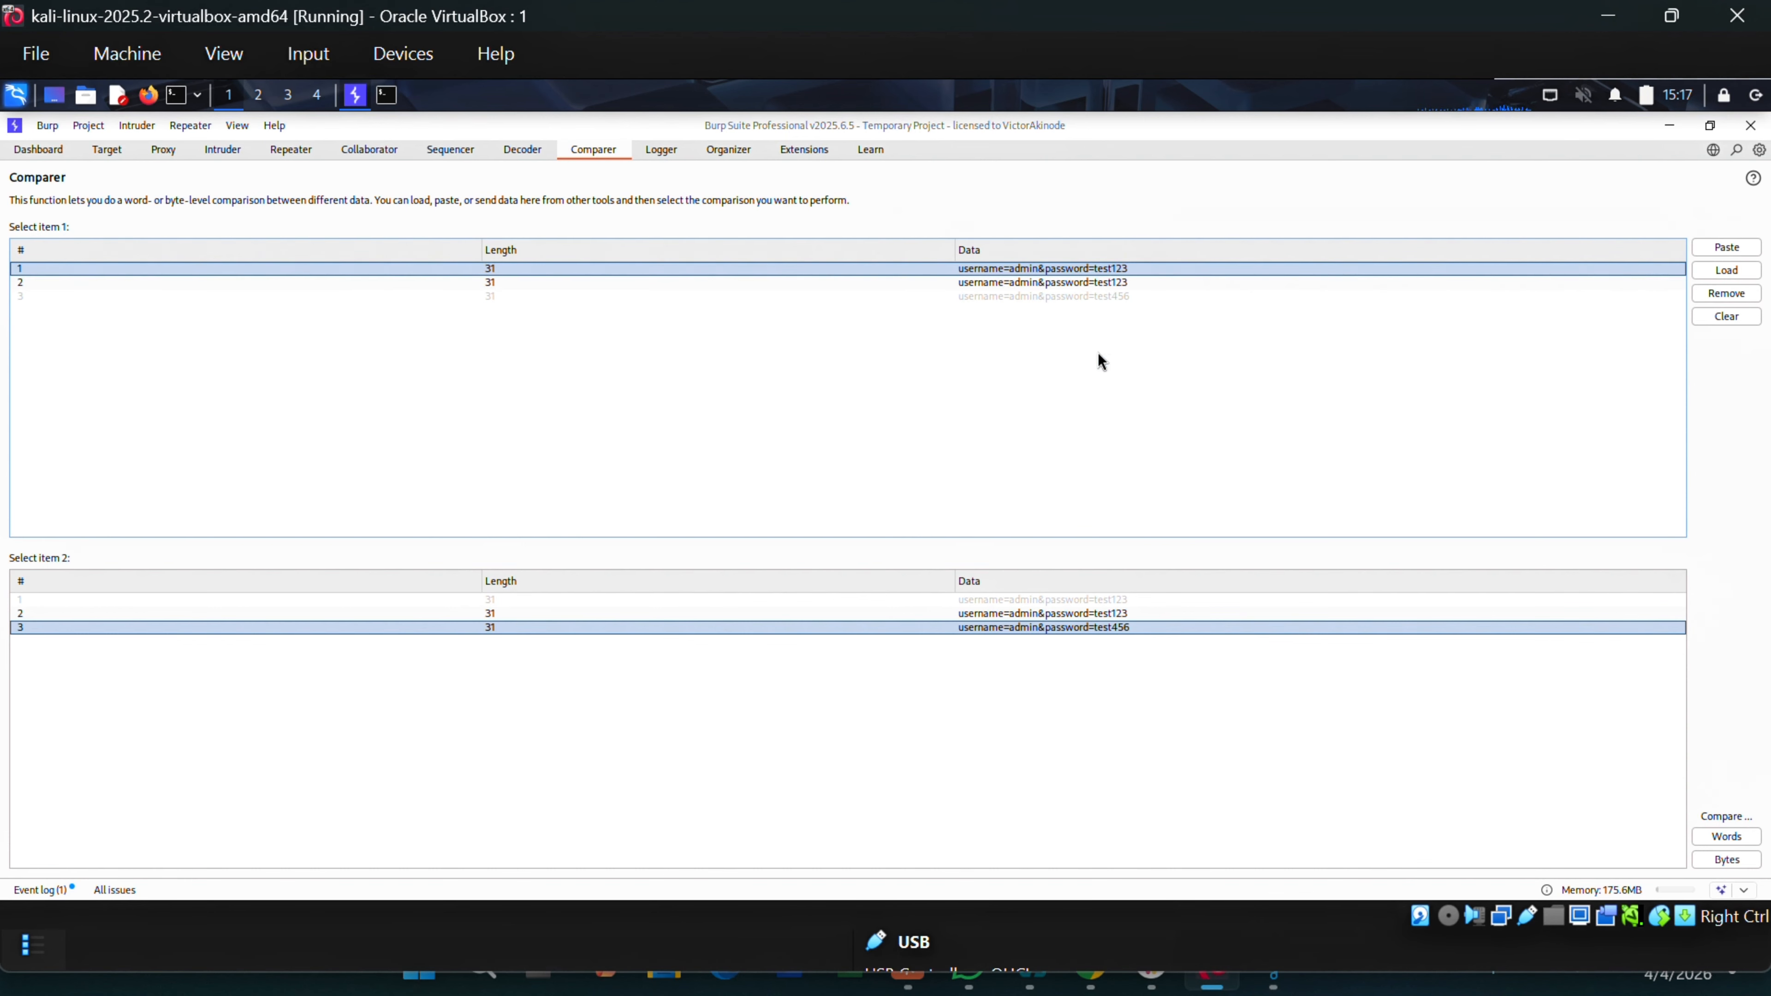
left_click(1732, 840)
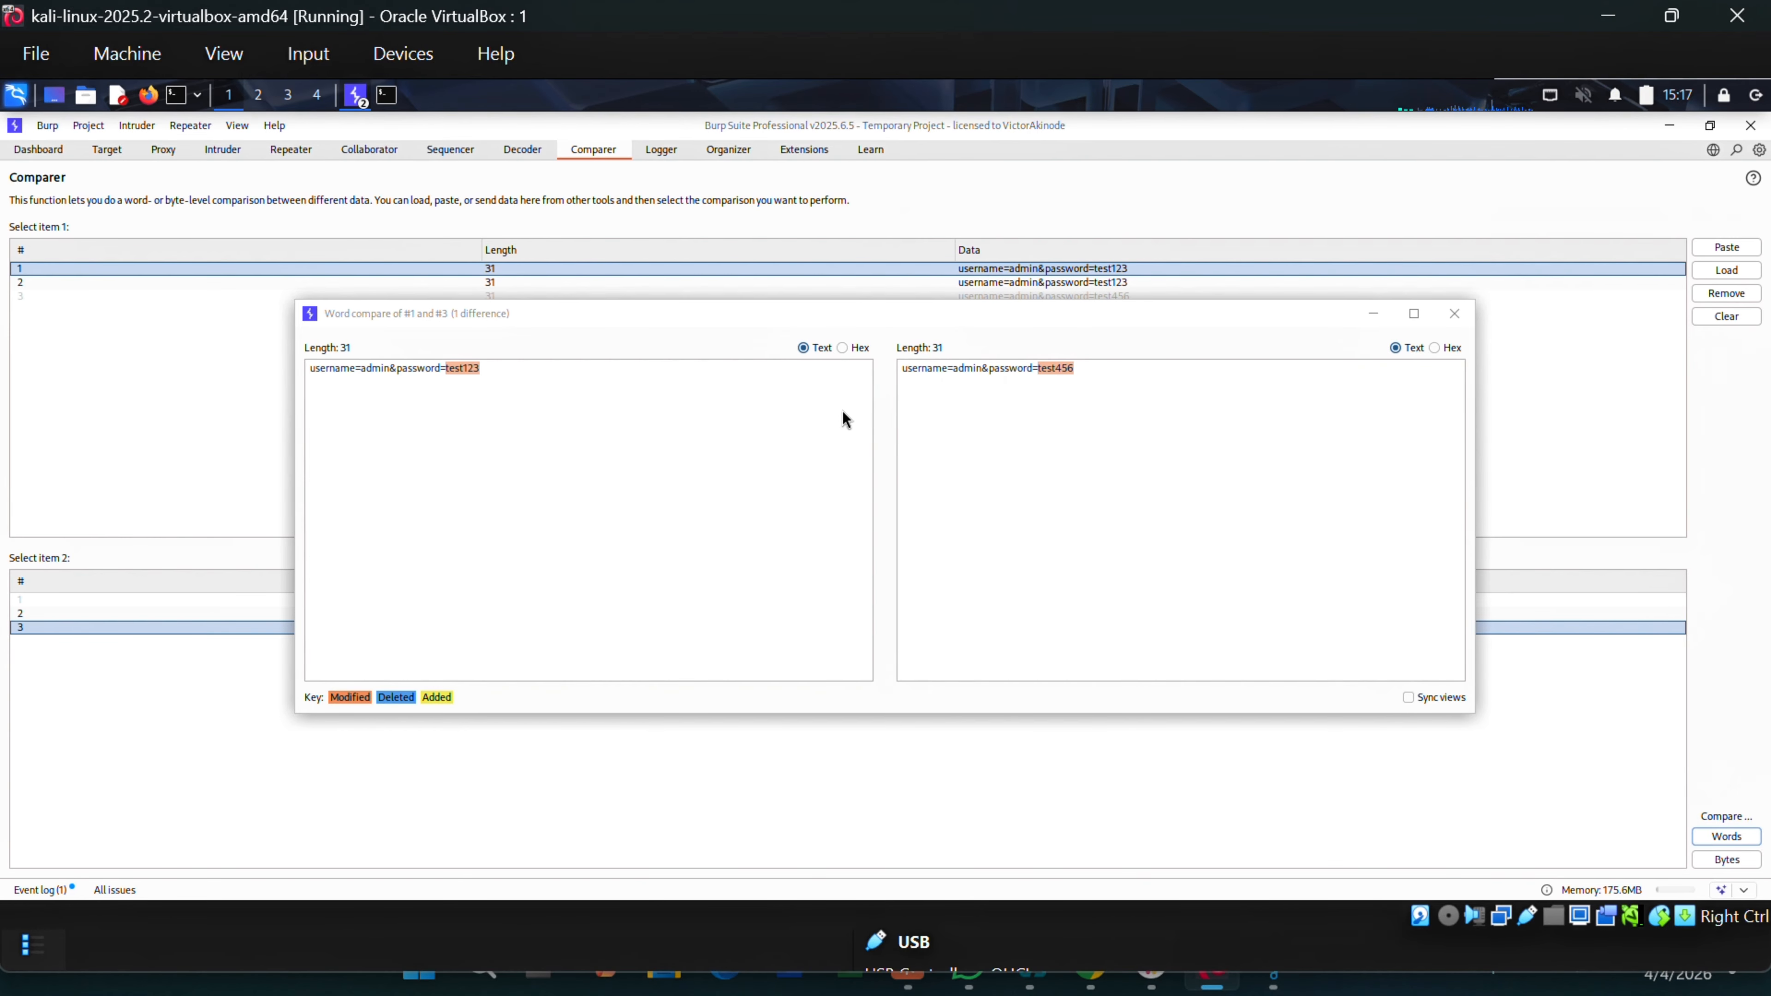
Byte-compare items 1 and 3, then return to the Proxy intercept view.
left_click(1455, 313)
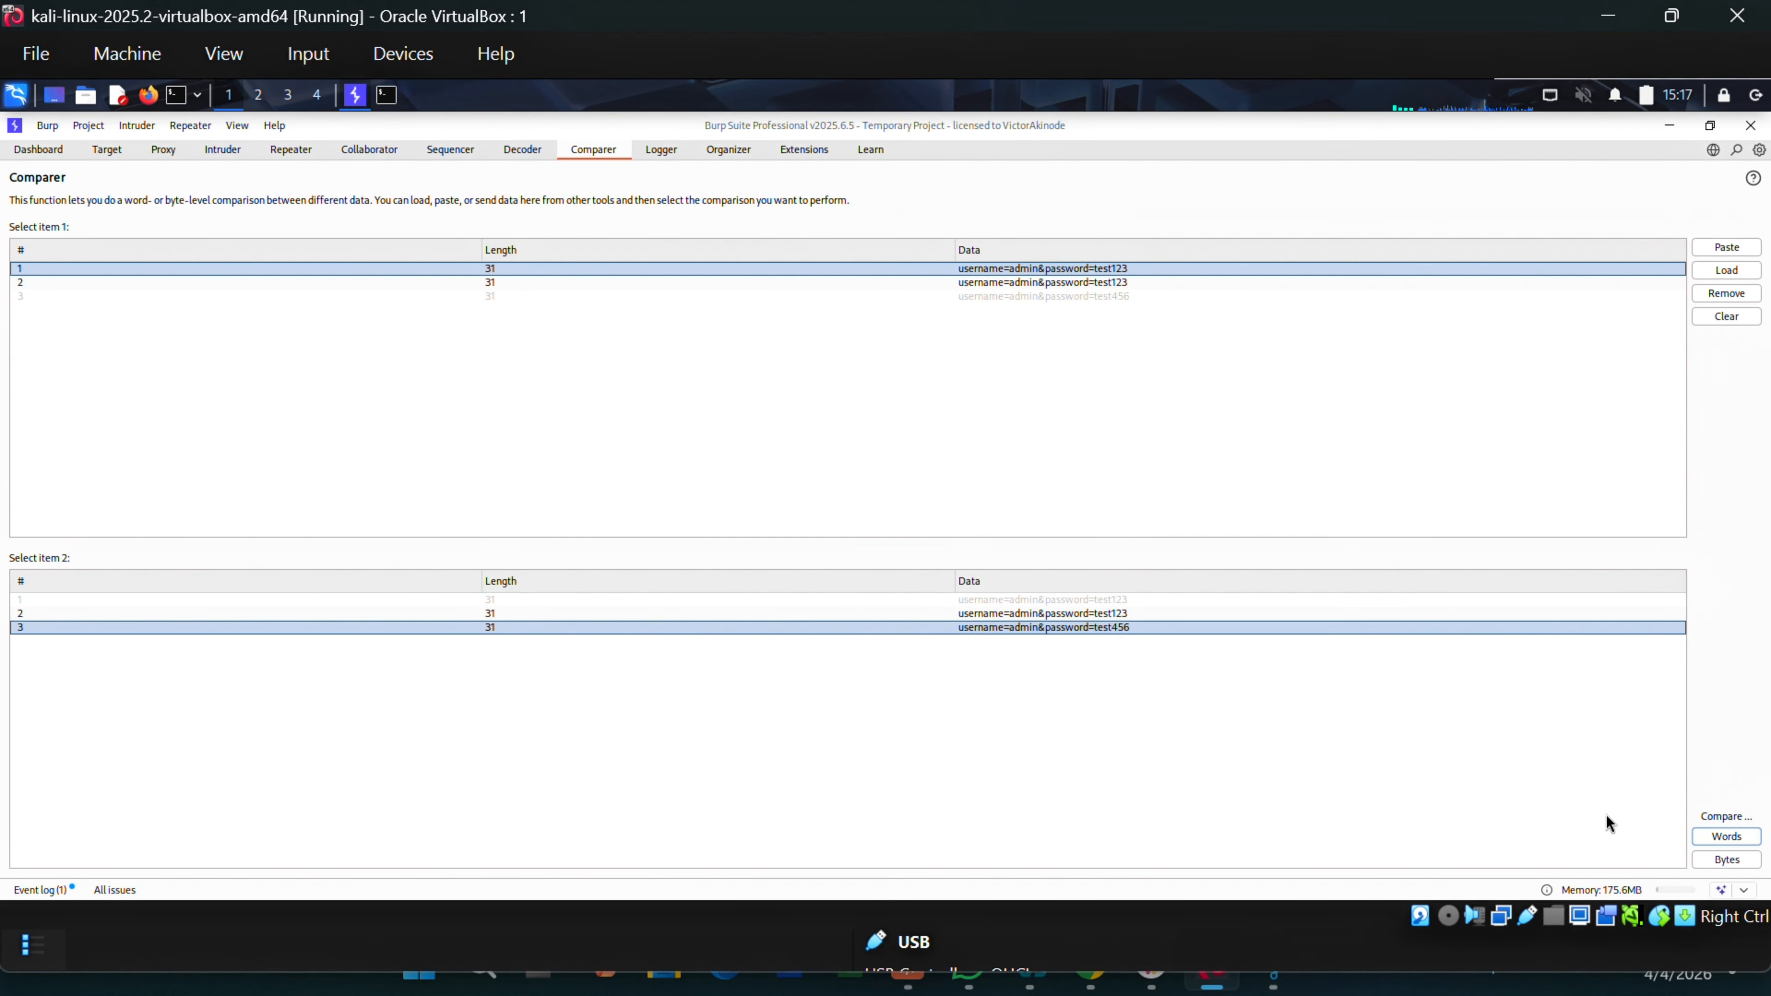
left_click(1727, 859)
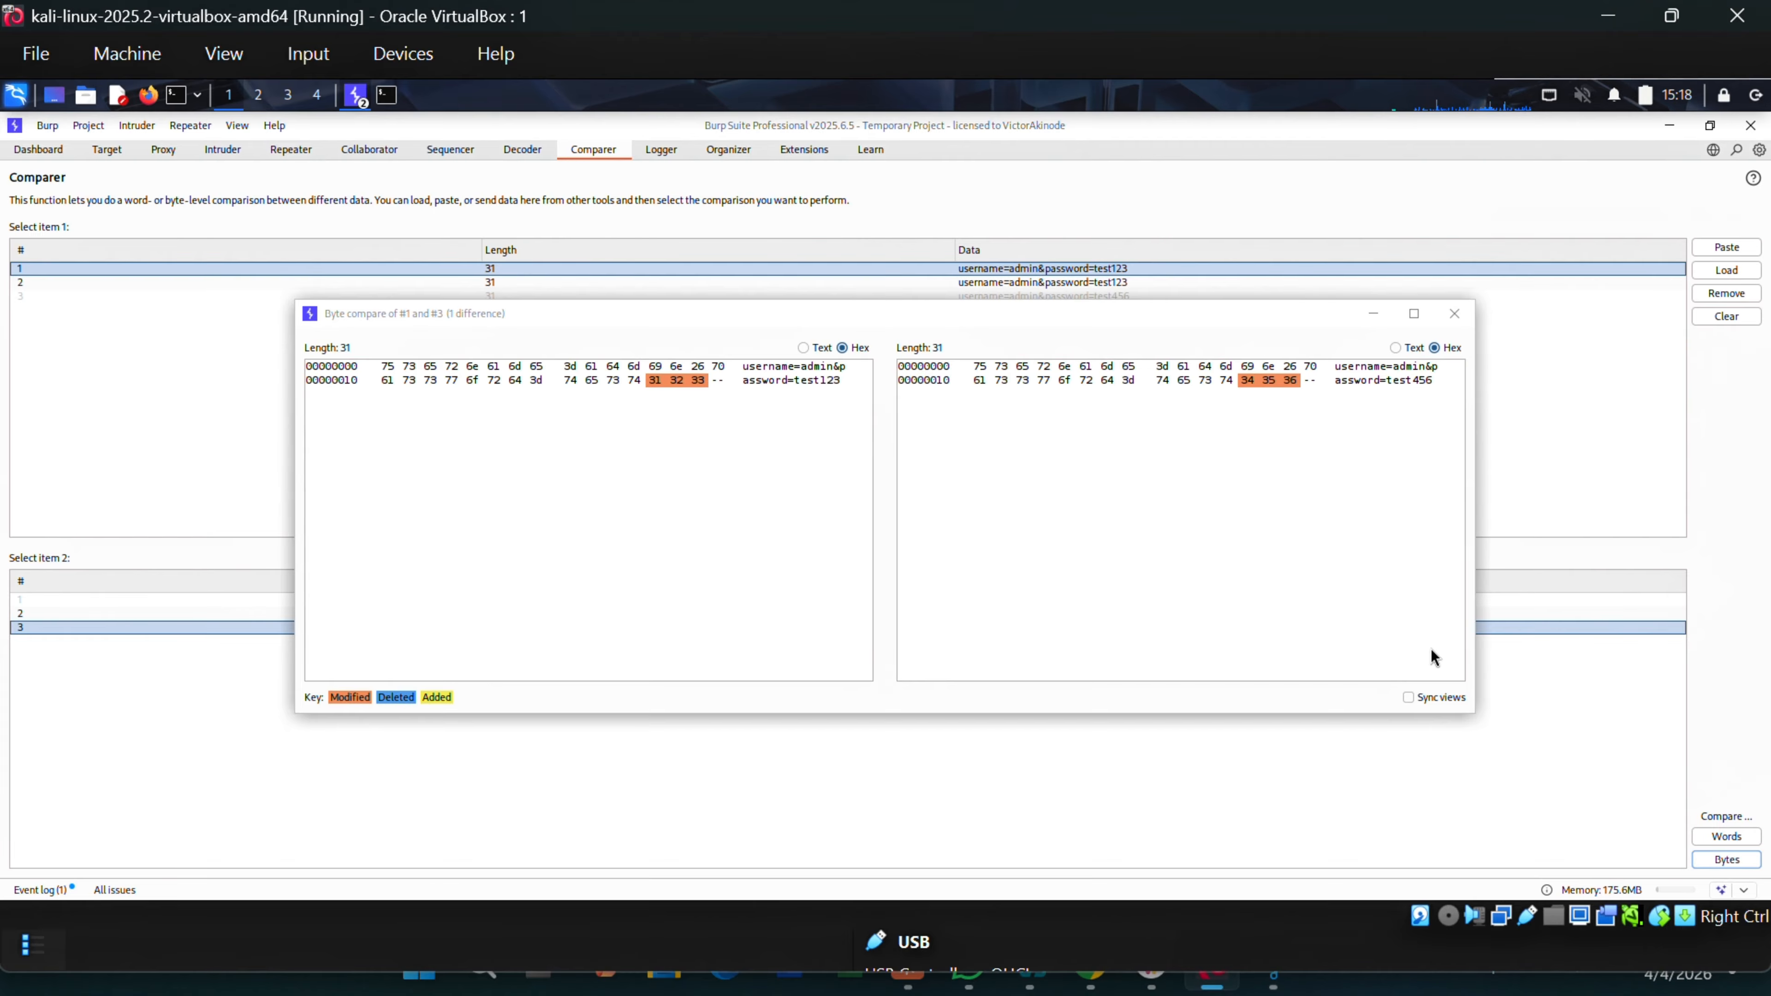
left_click(1455, 313)
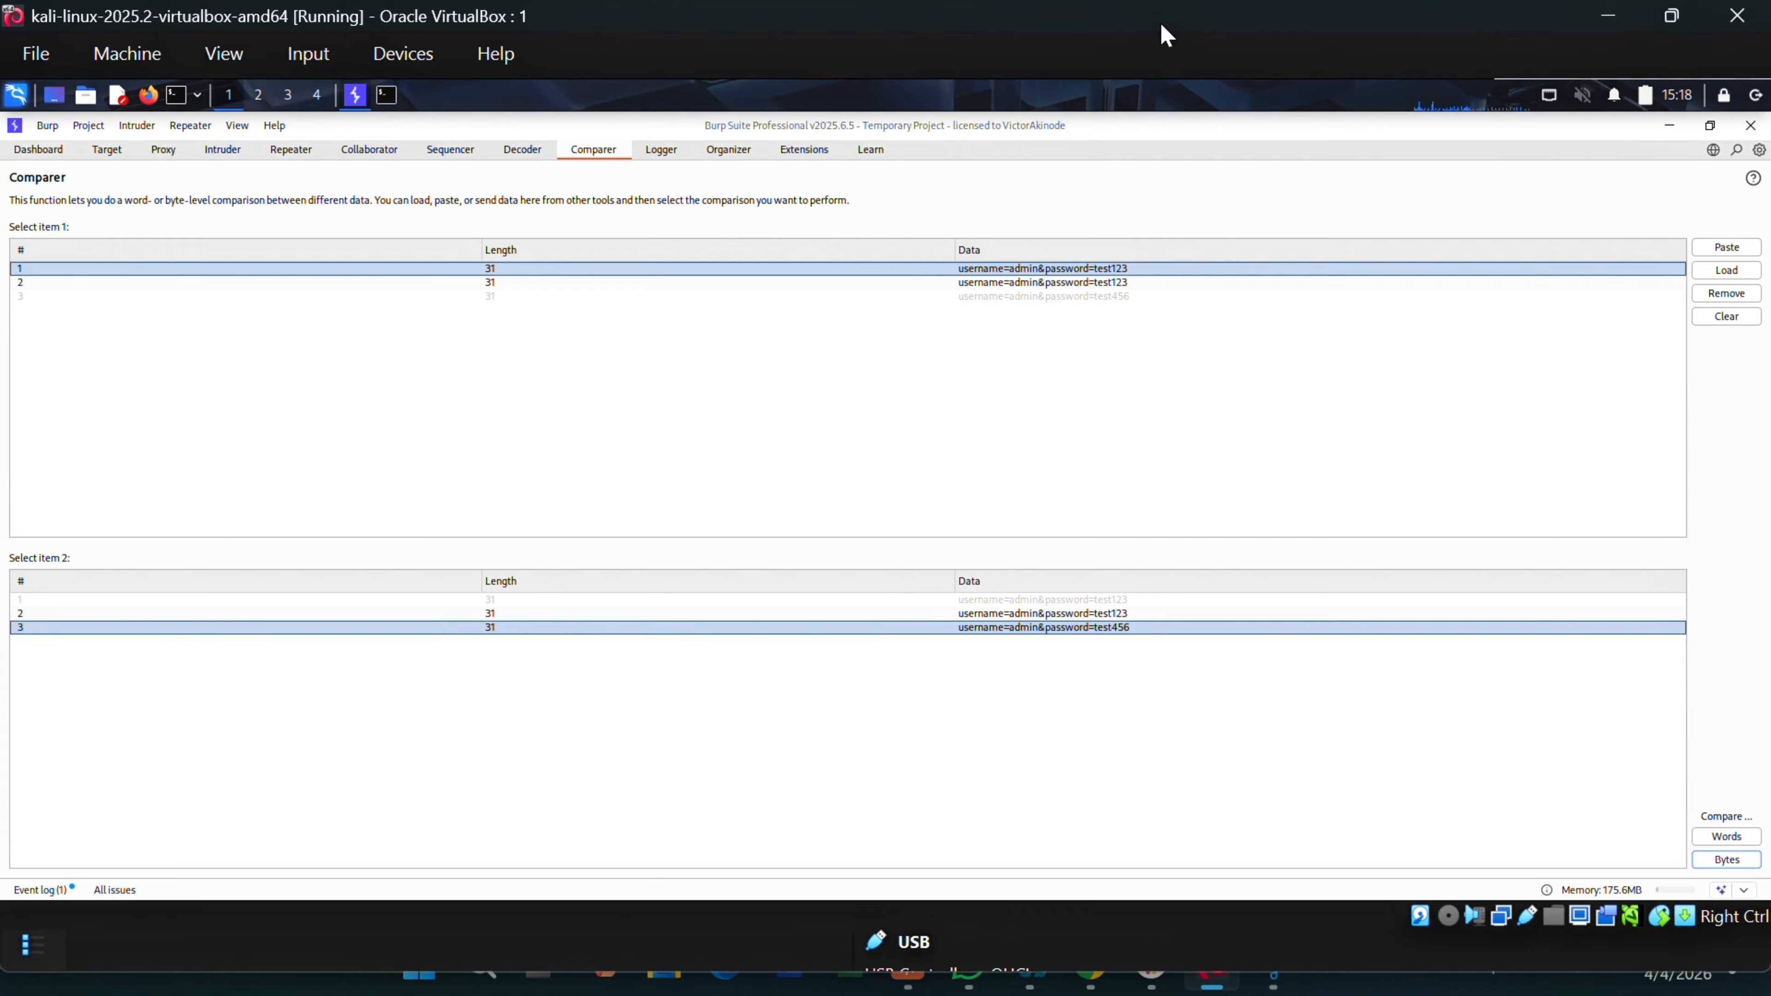
left_click(166, 153)
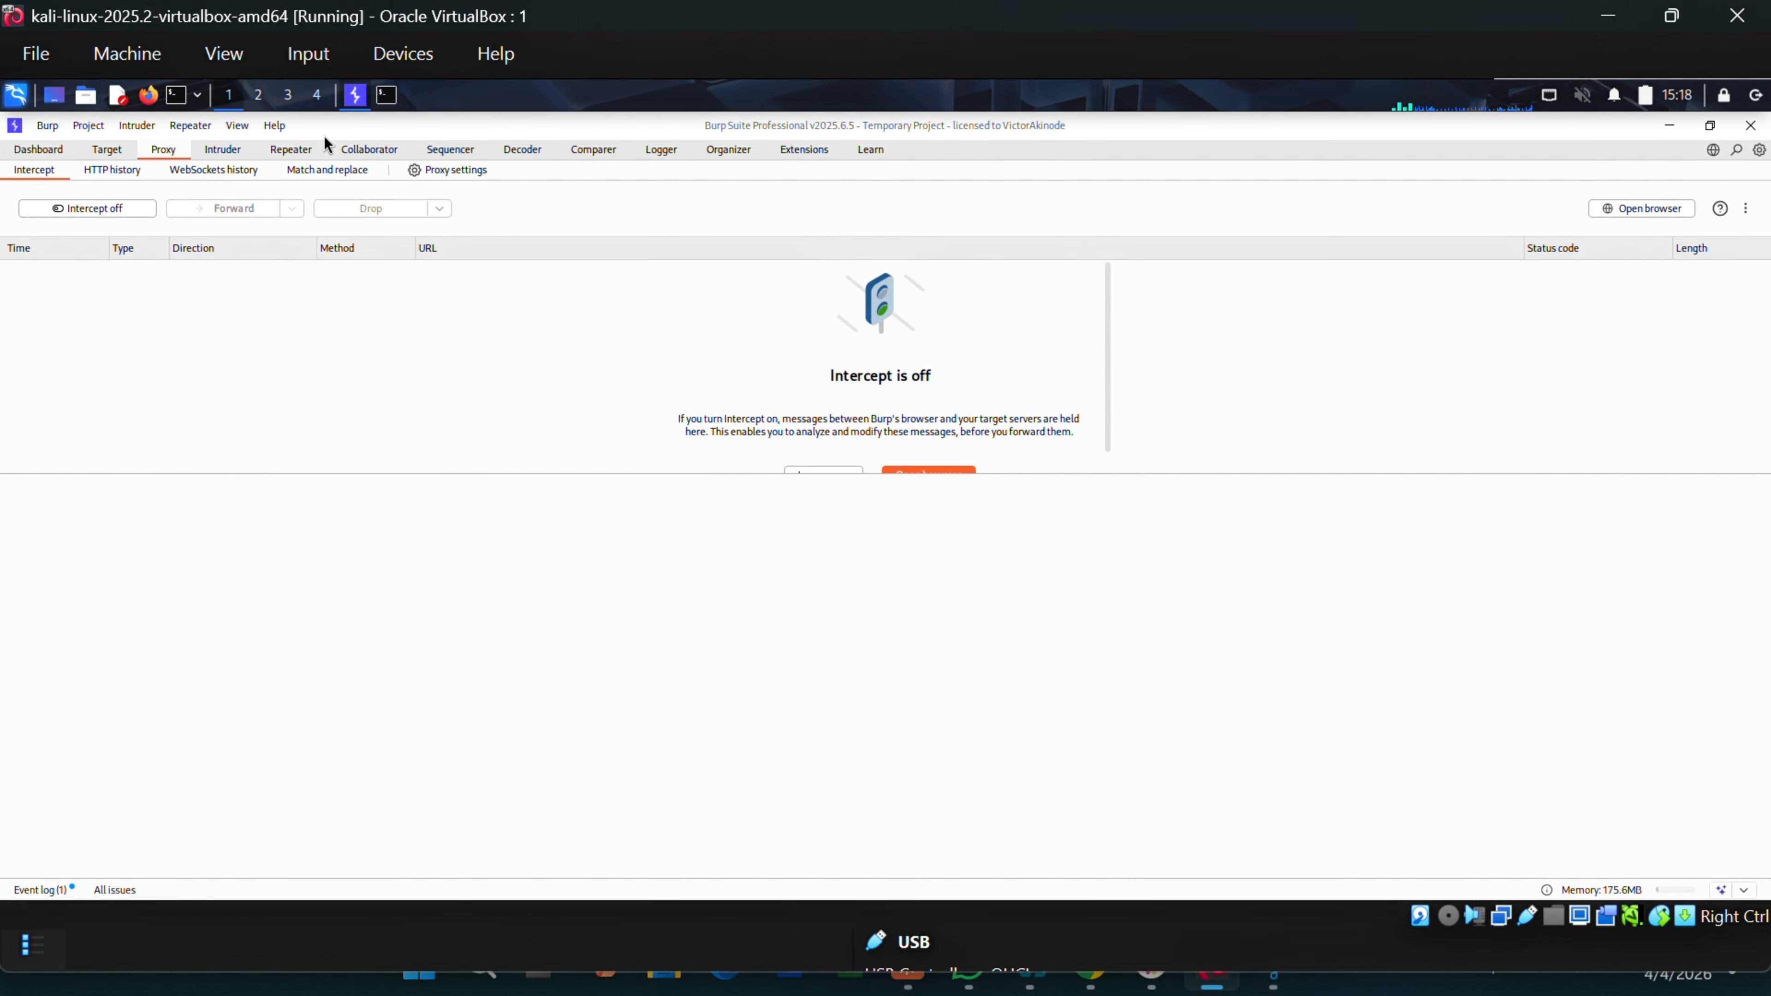
Launch Burp's browser and load the pasted user-ID-controlled-by-request-parameter lab URL.
scroll(936, 420, "down", 1)
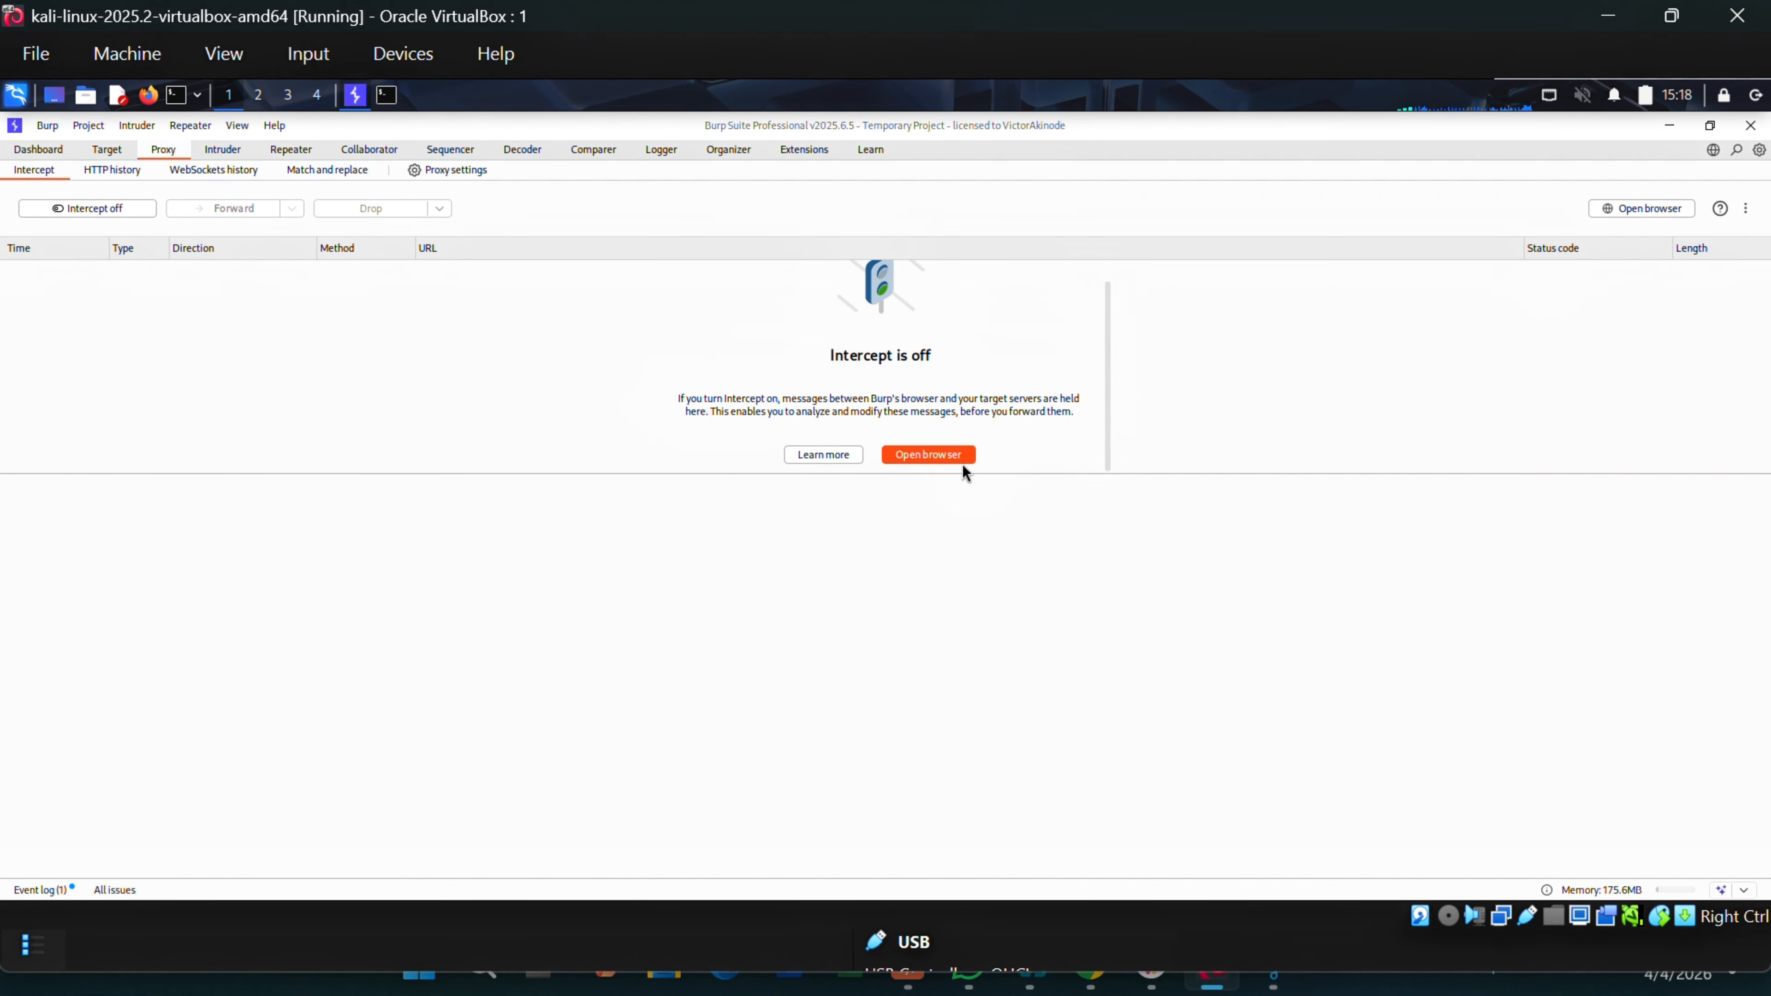
left_click(941, 463)
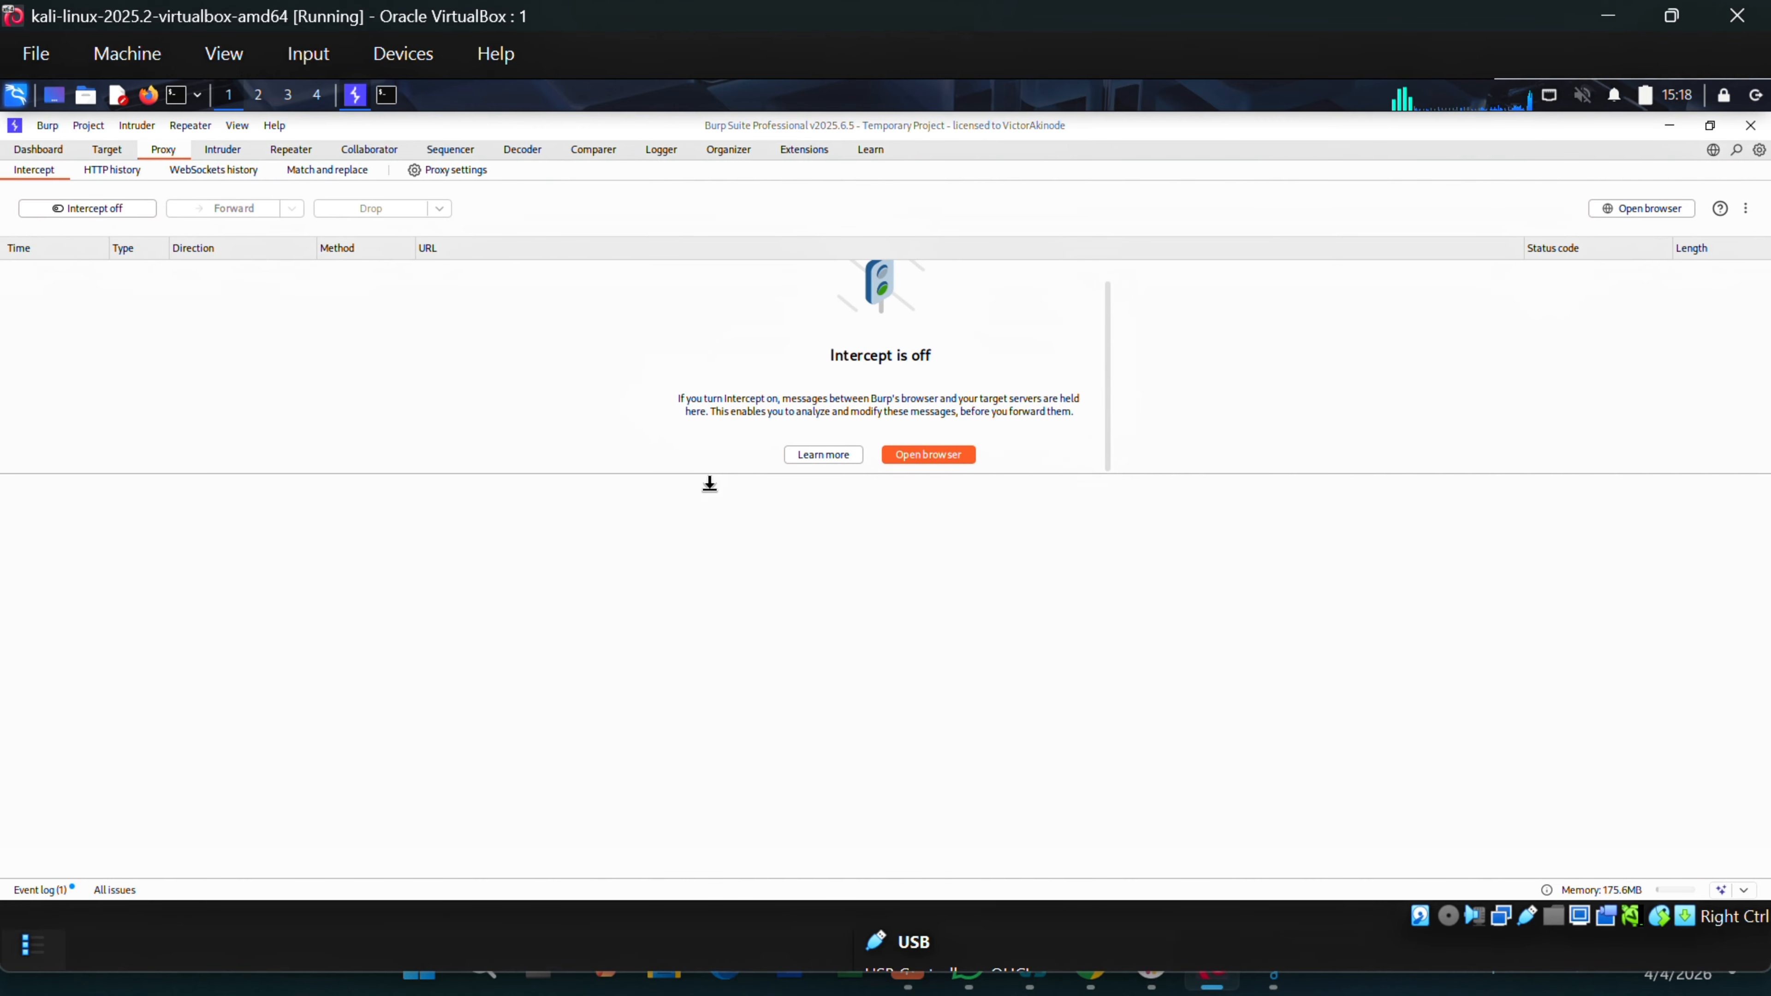
left_click(256, 166)
type("https://portswigger.net/web-security/access-control/lab-user-id-controlled-by-request-parameter")
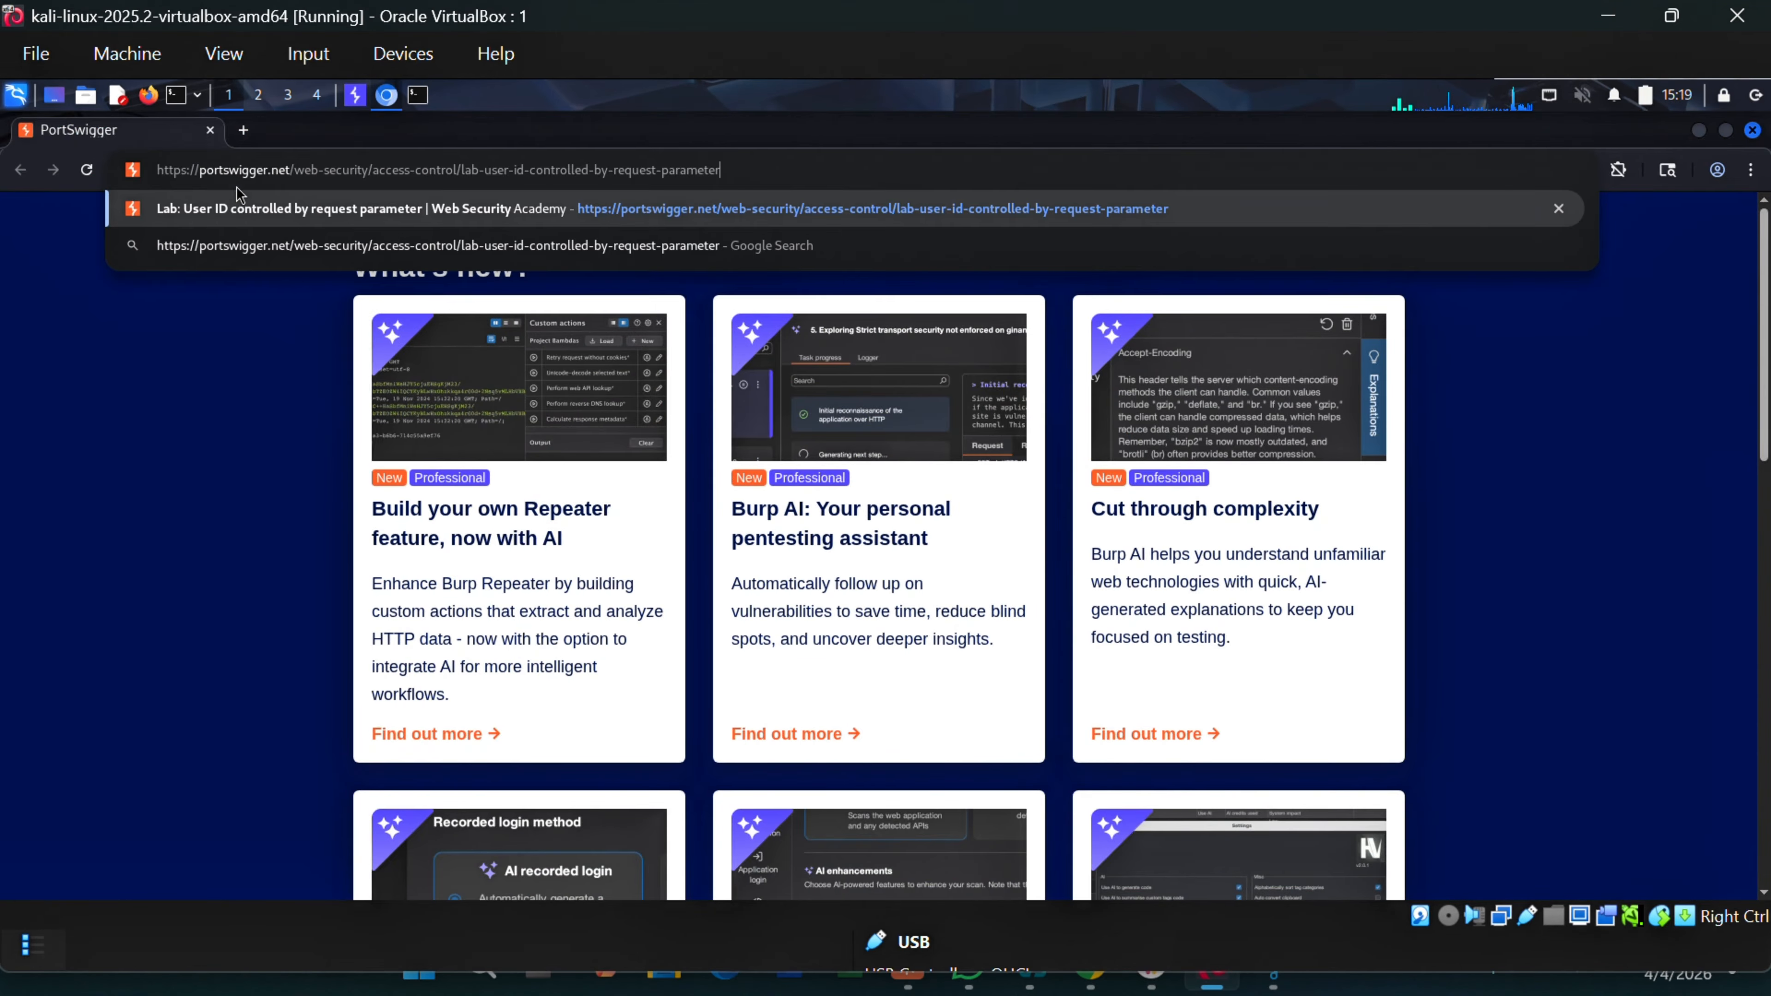
left_click(821, 208)
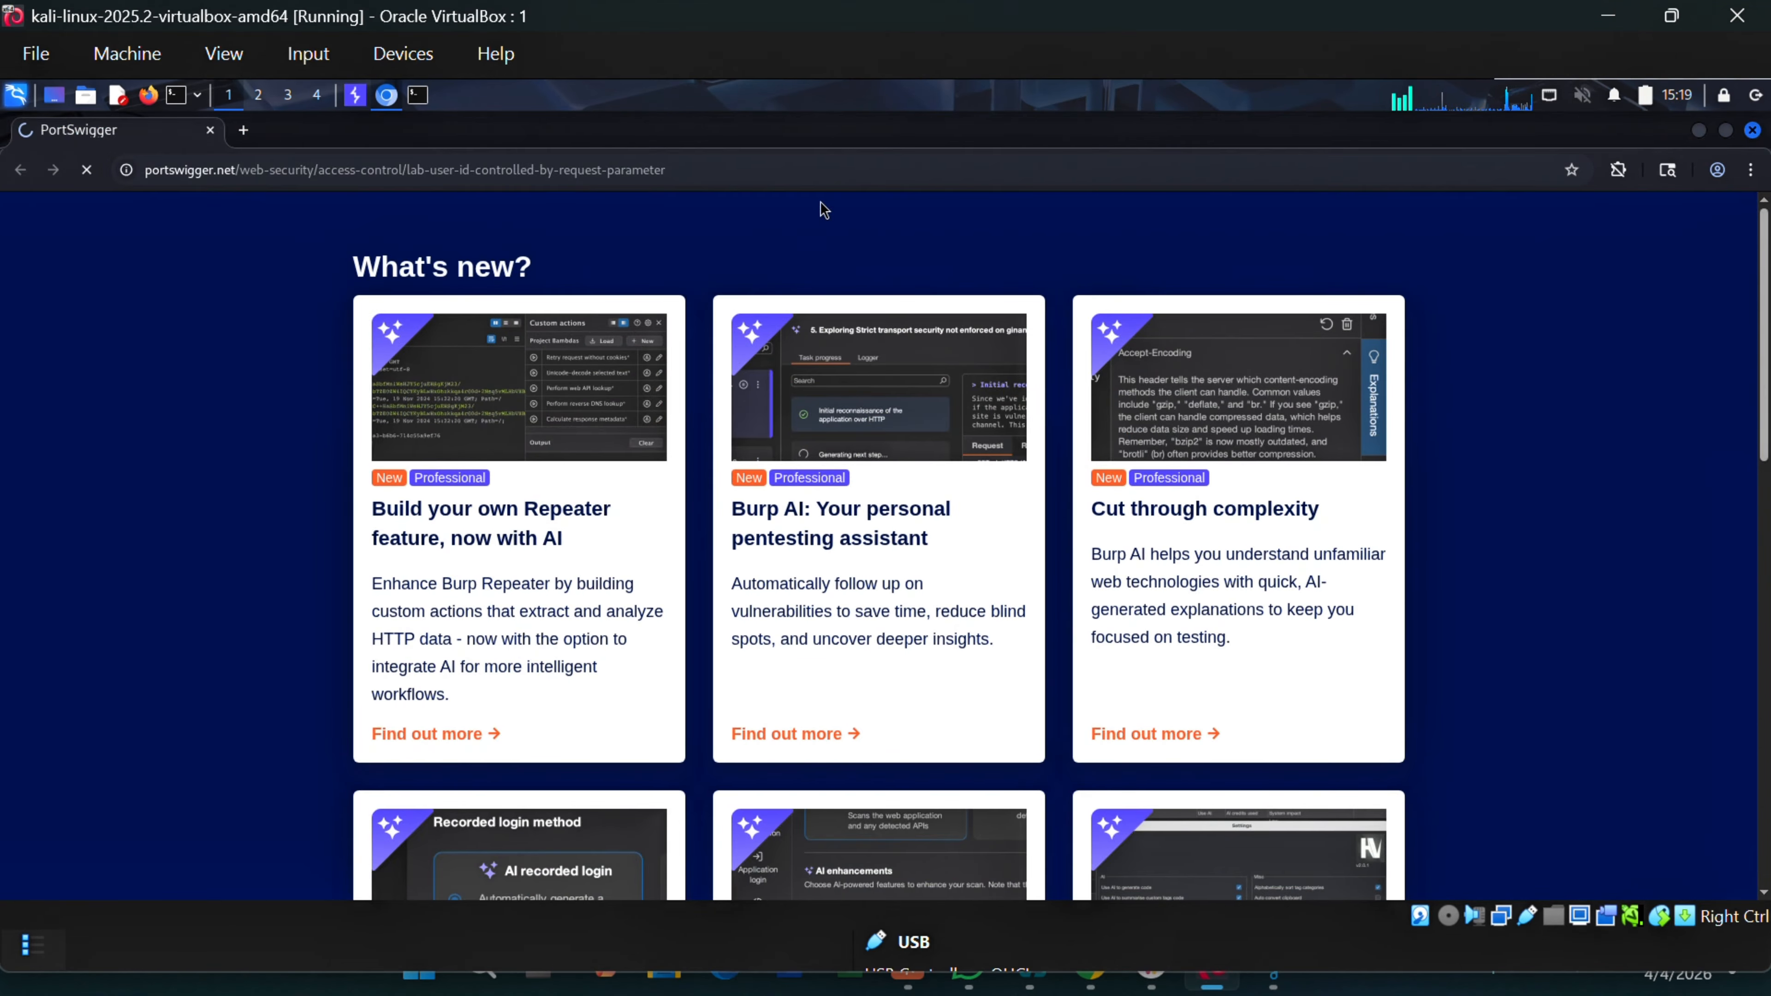
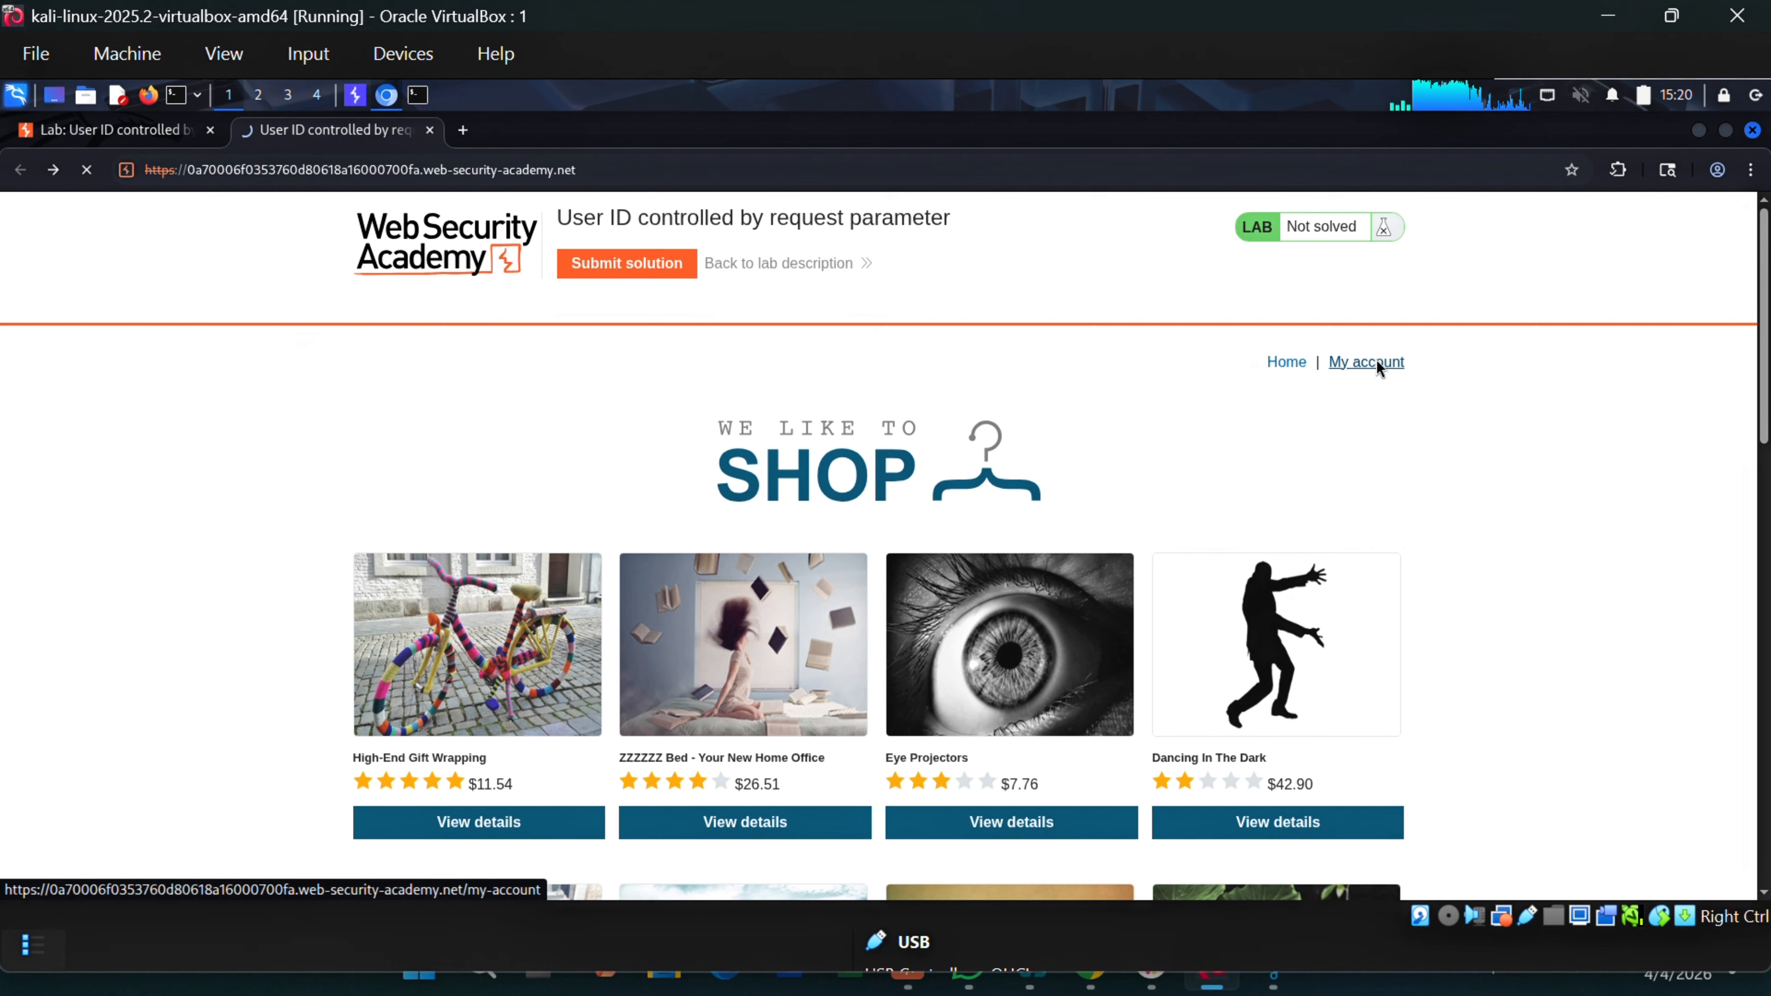
Open the lab's My account login page and fill in the saved username.
left_click(1376, 361)
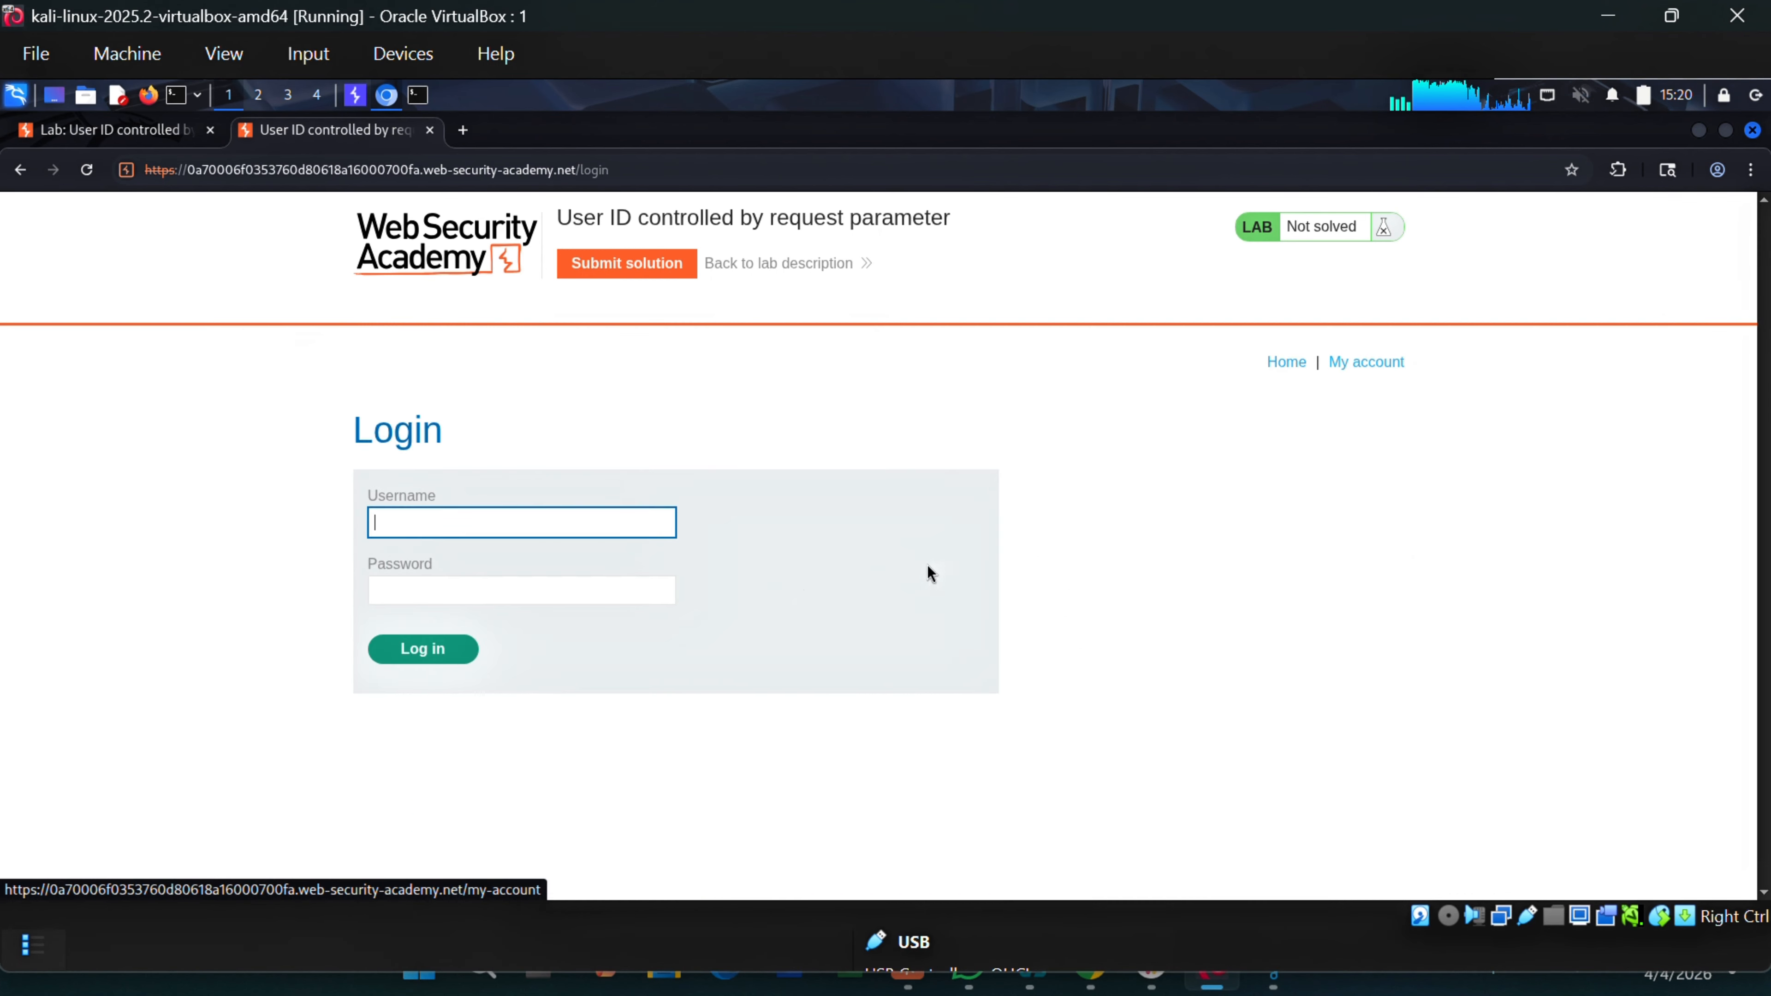
left_click(487, 531)
left_click(519, 566)
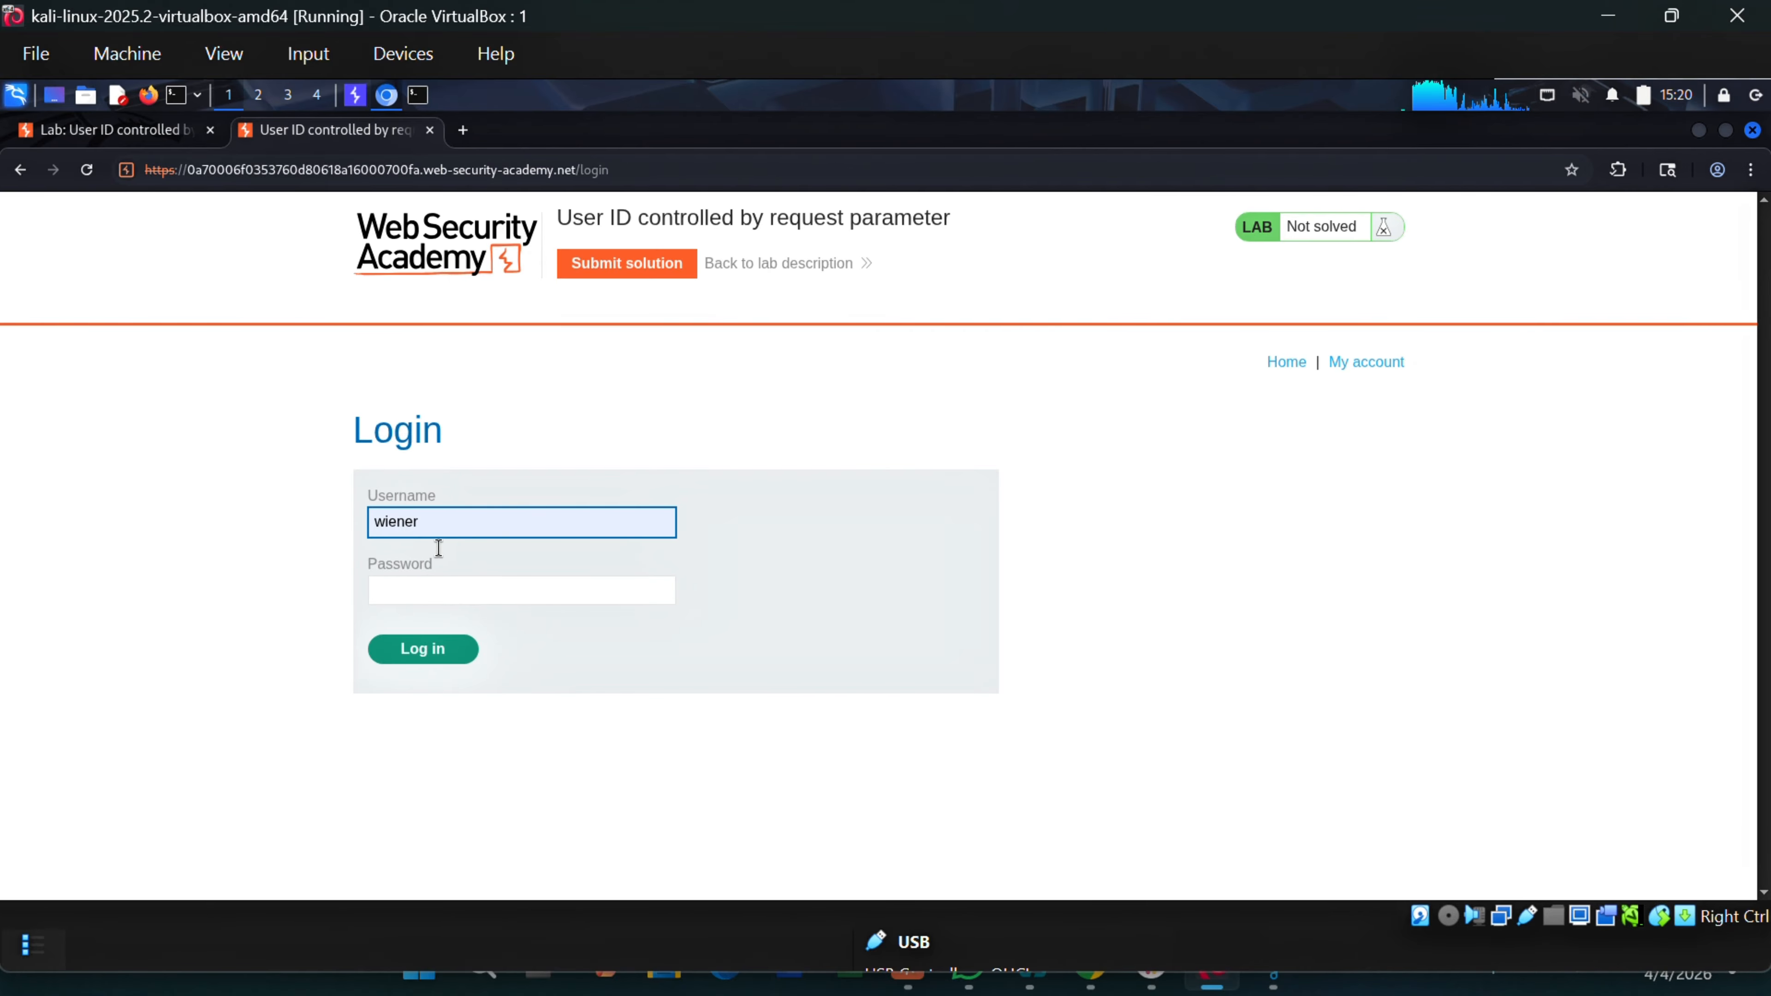
Enter the account password, submit the login, and highlight the 'Invalid username or password.' error.
left_click(471, 596)
type("••••••••••••••")
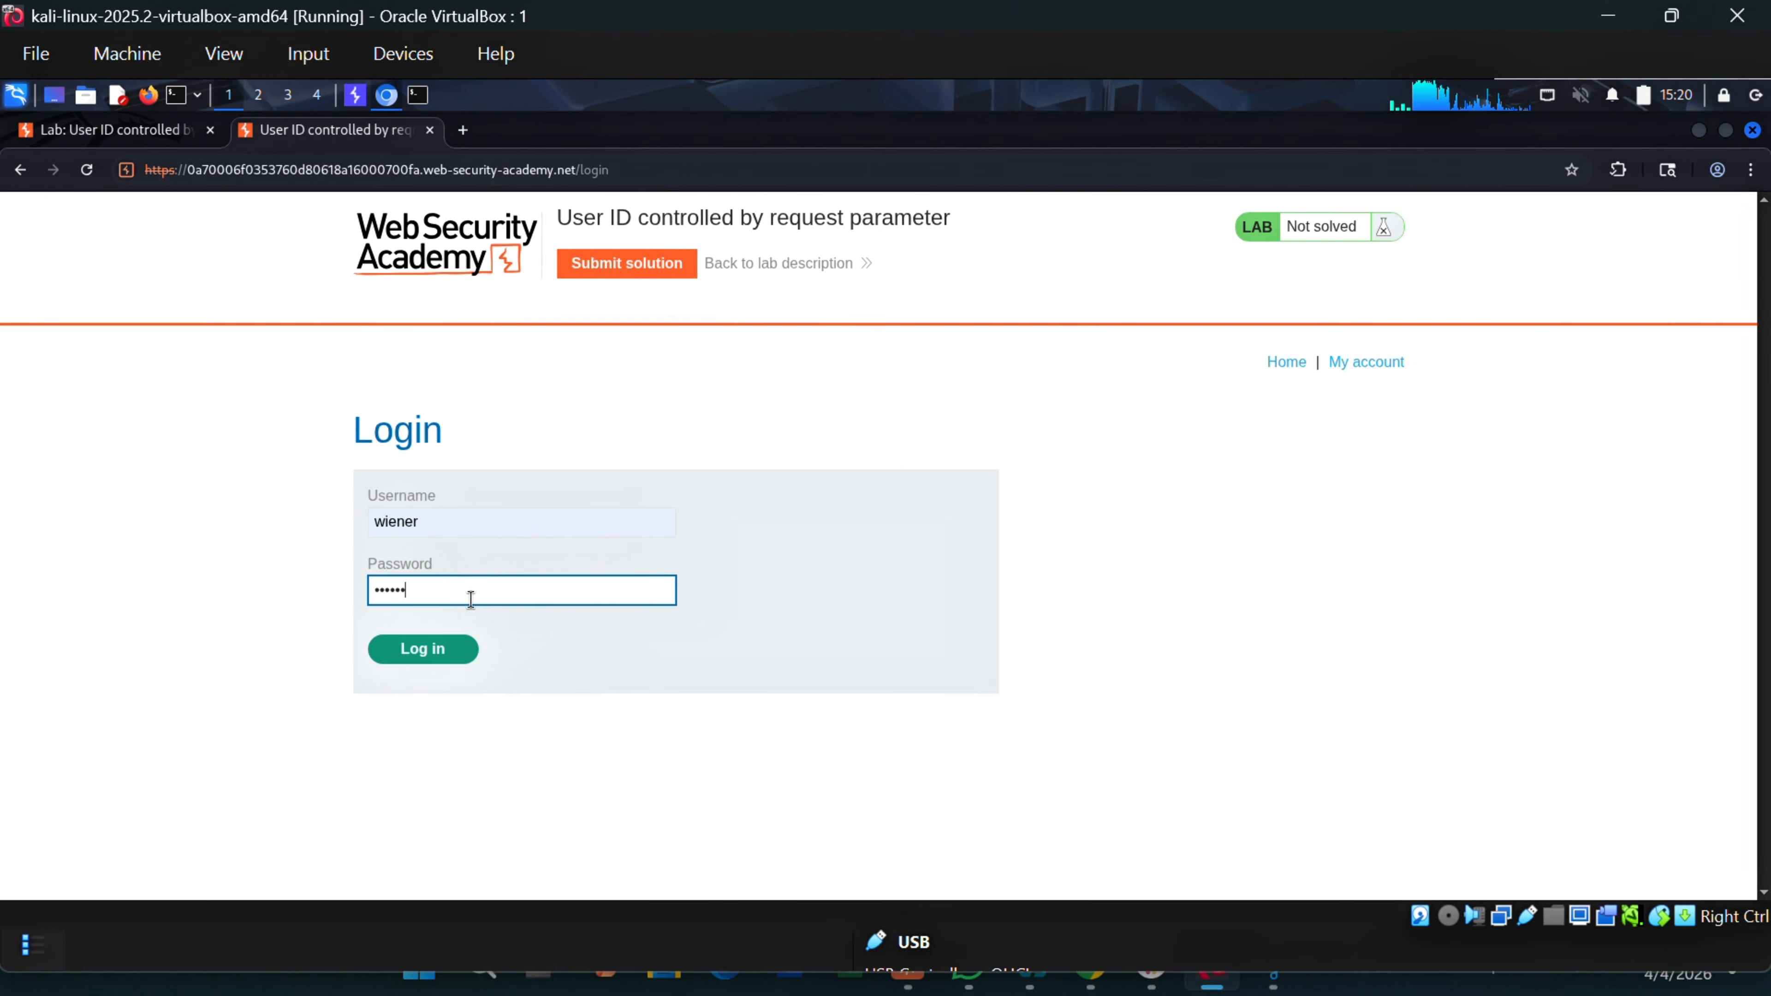
left_click(452, 662)
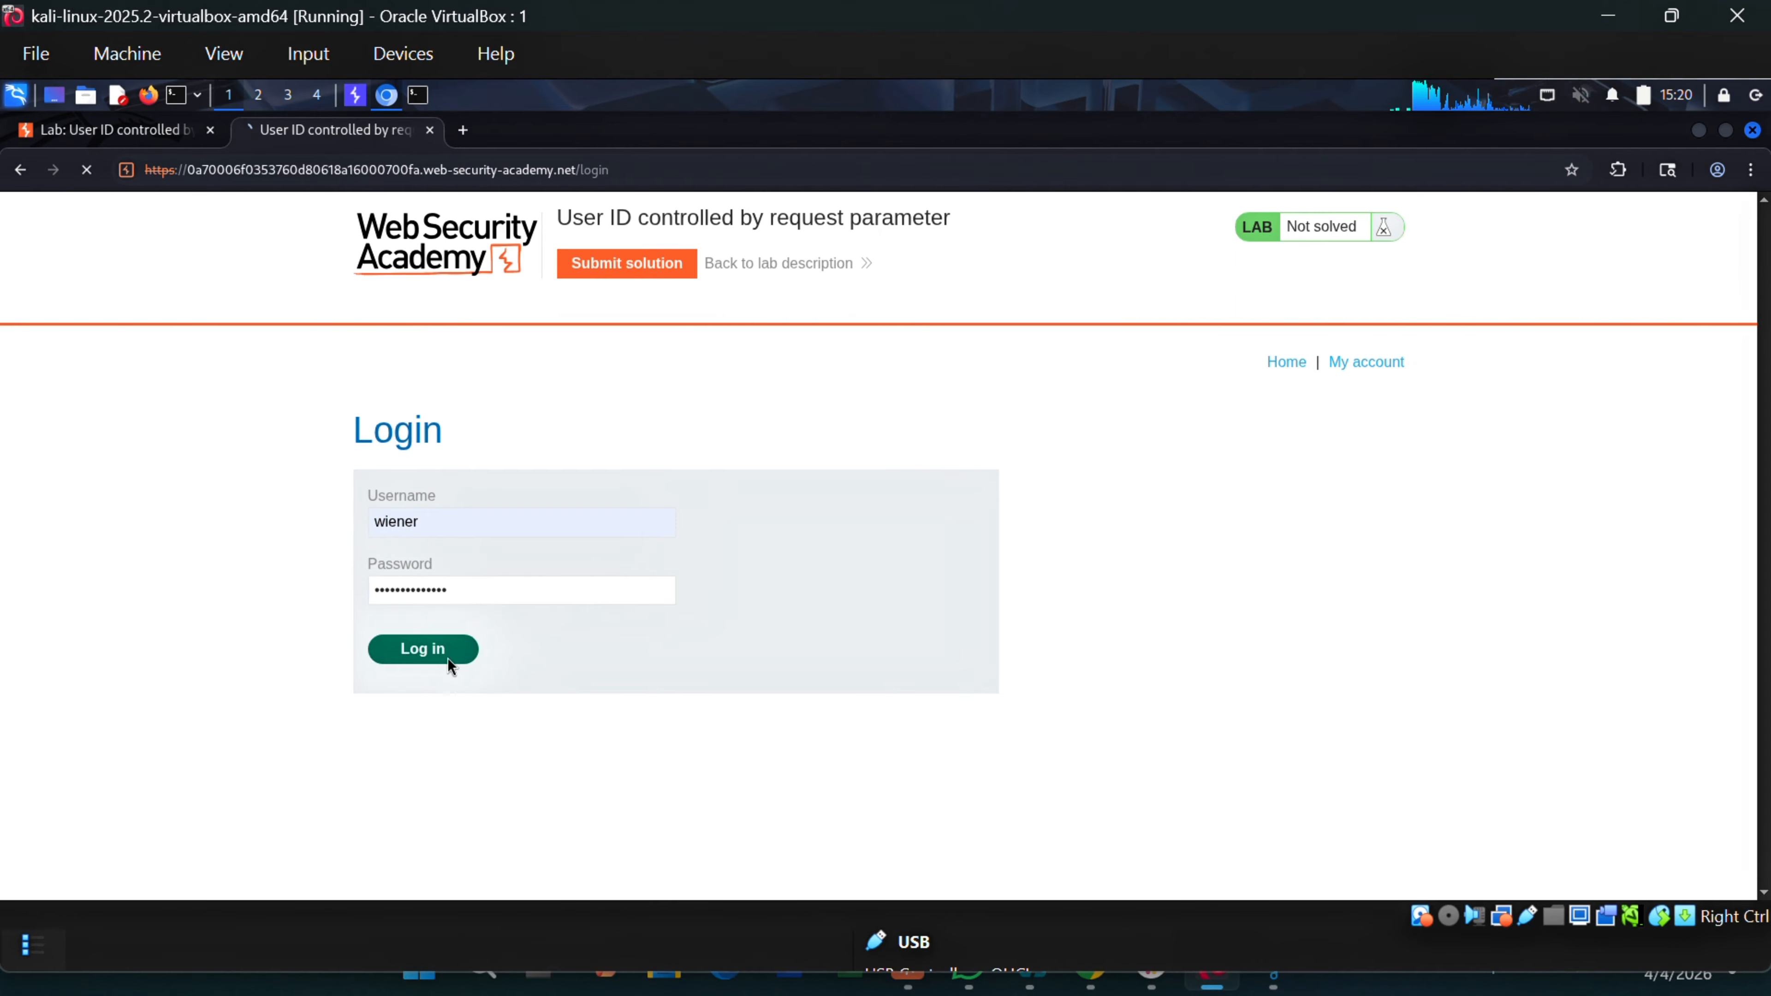
left_click_drag(573, 478, 320, 479)
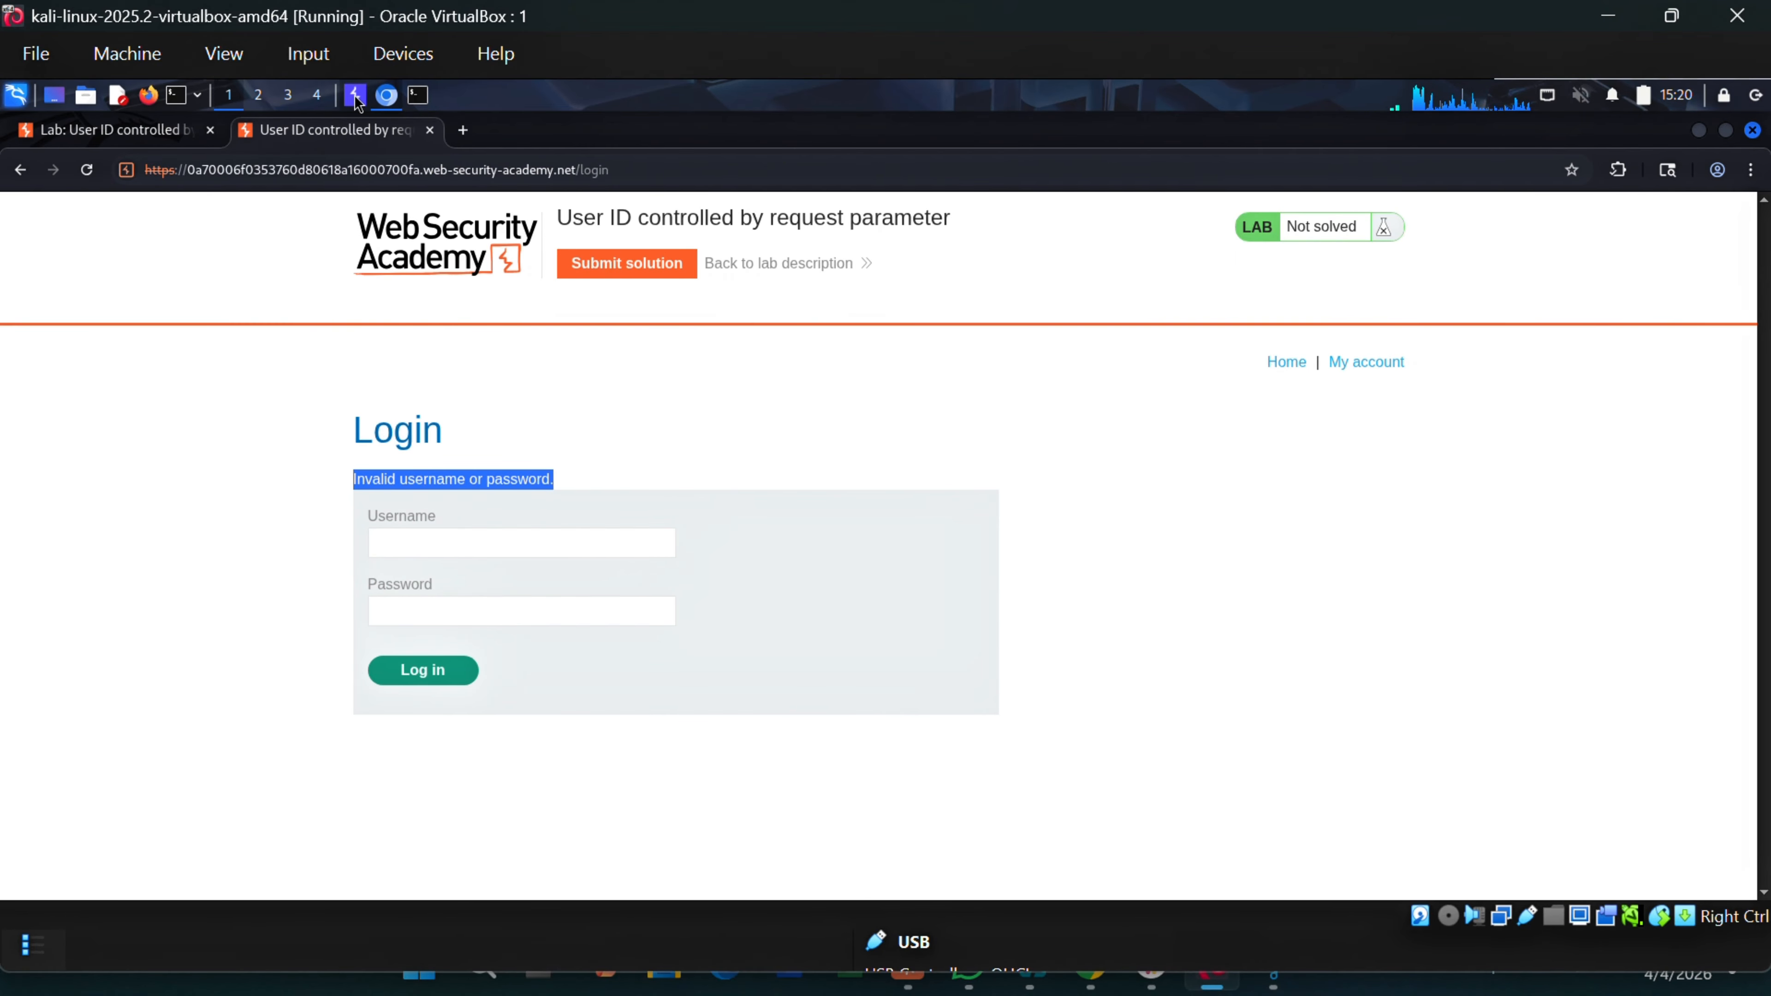
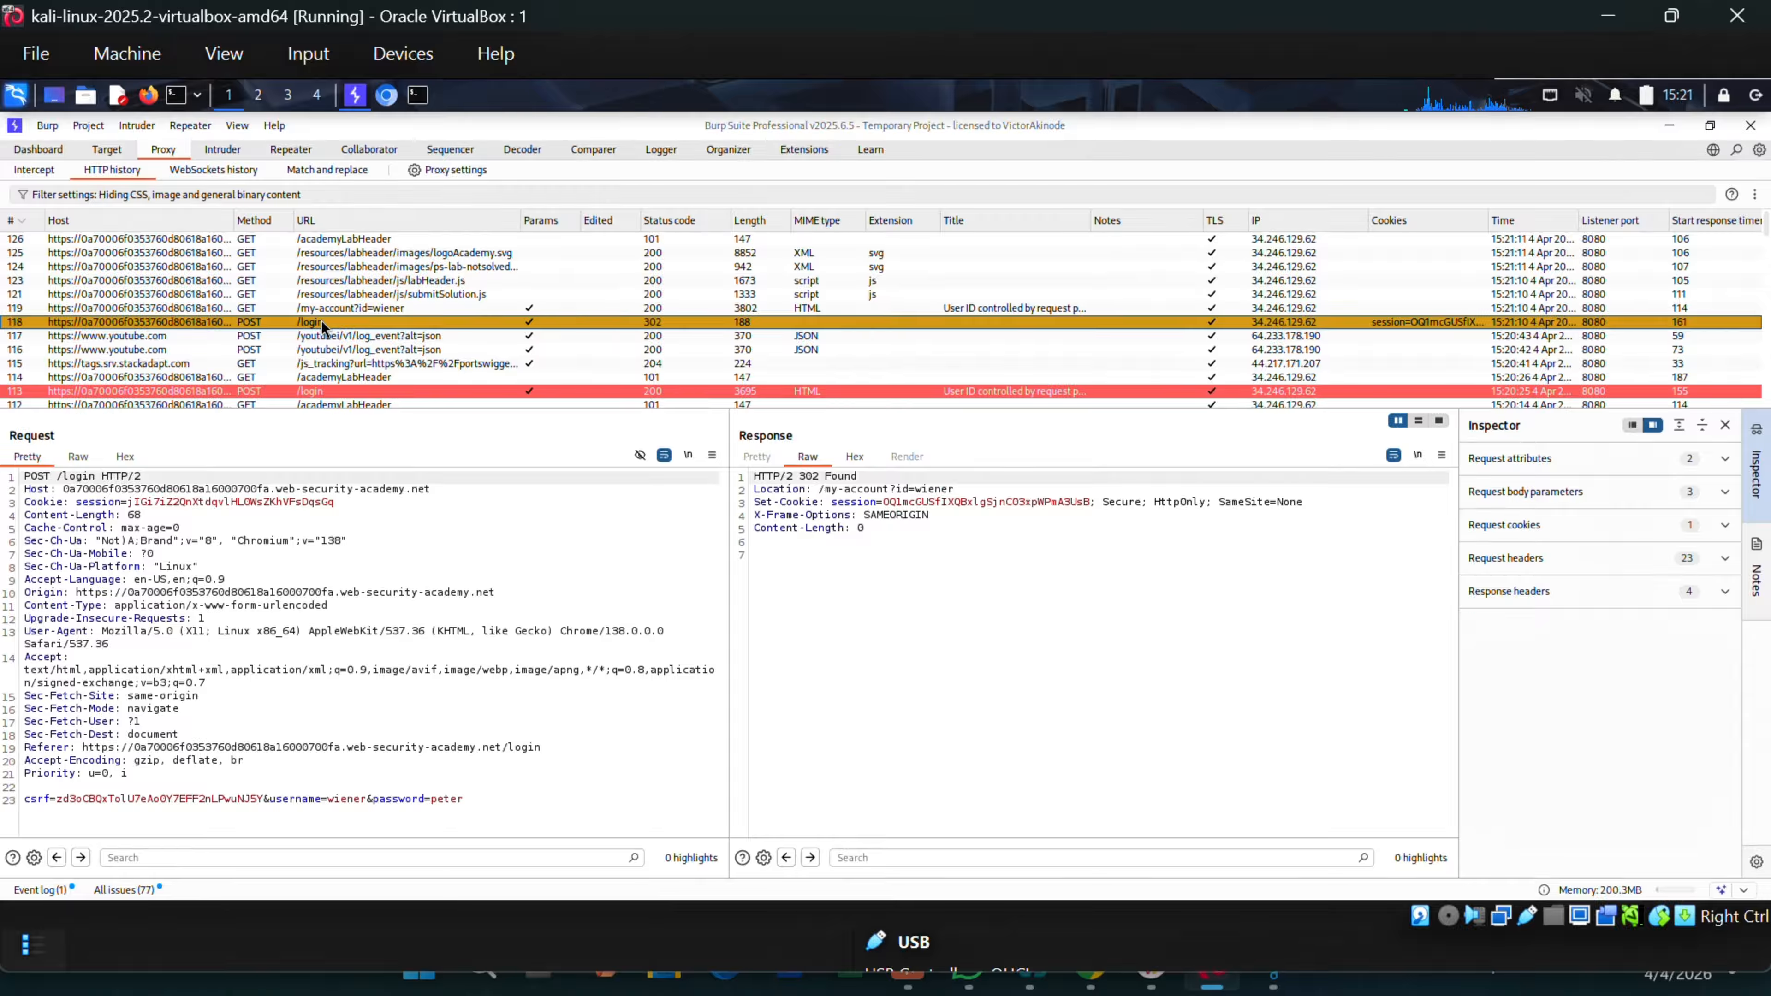
Send the 302 POST /login request from Proxy HTTP history to Comparer.
right_click(347, 593)
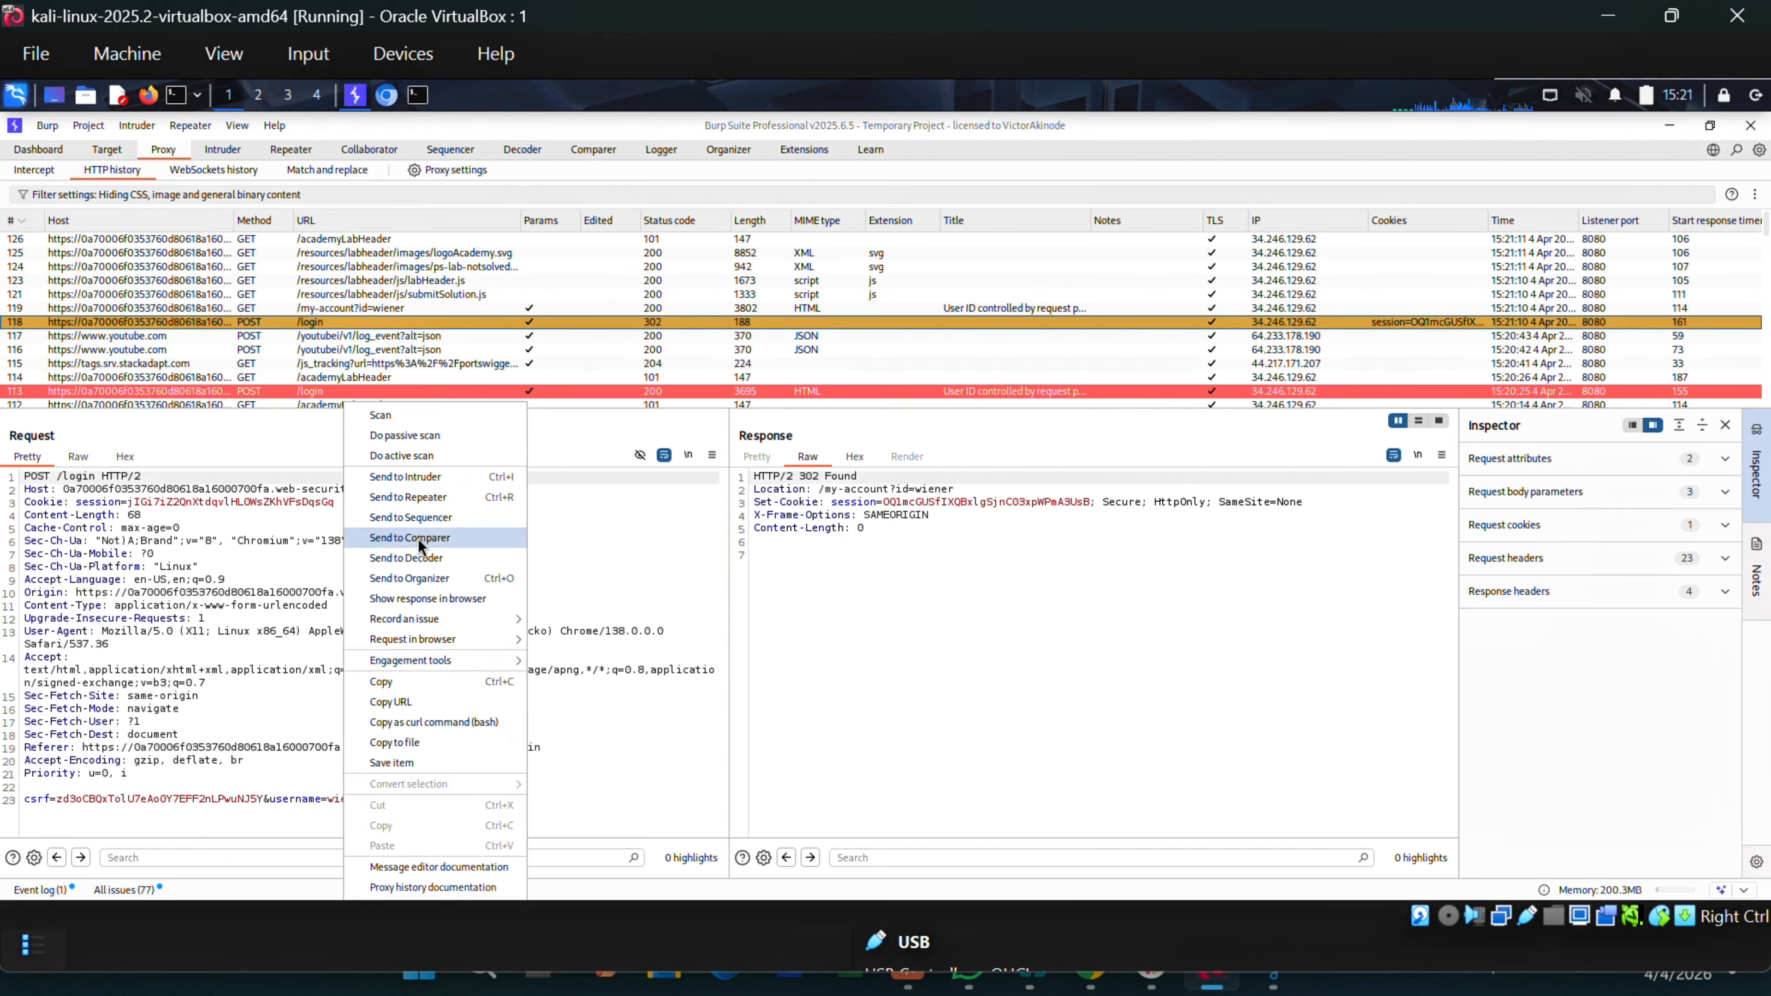
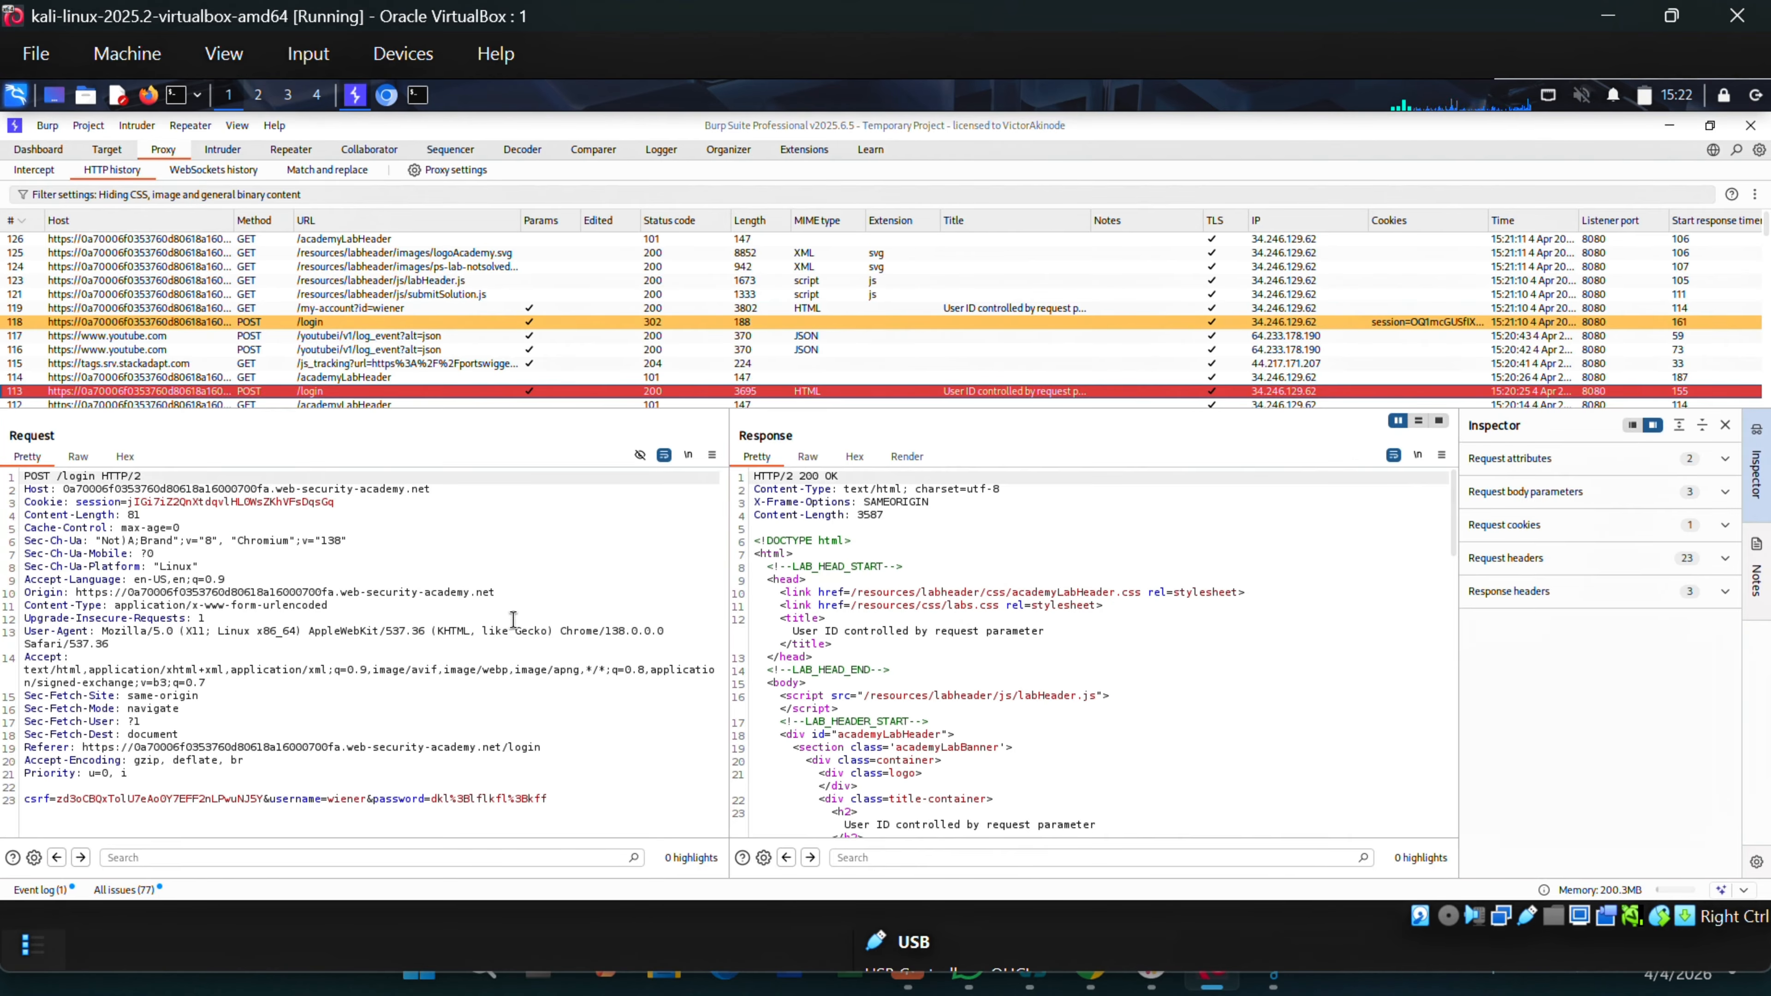
Send the failed login's 200 response to Comparer from the Response pane's context menu.
right_click(976, 562)
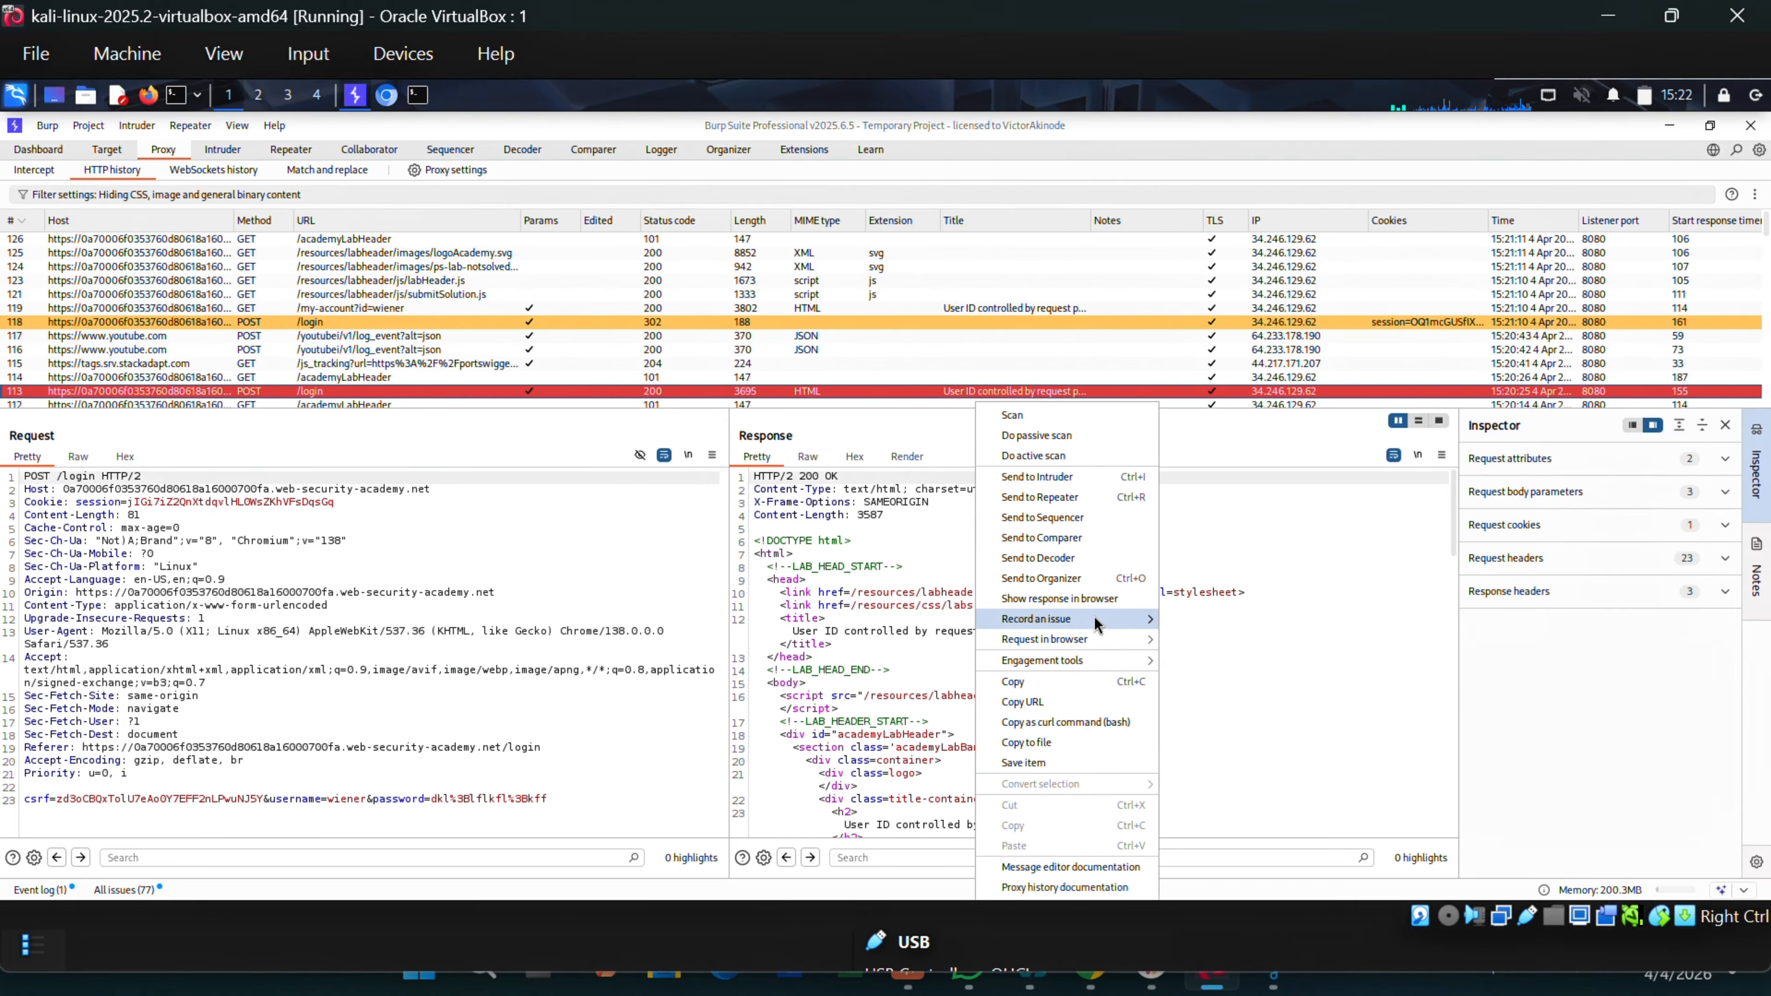
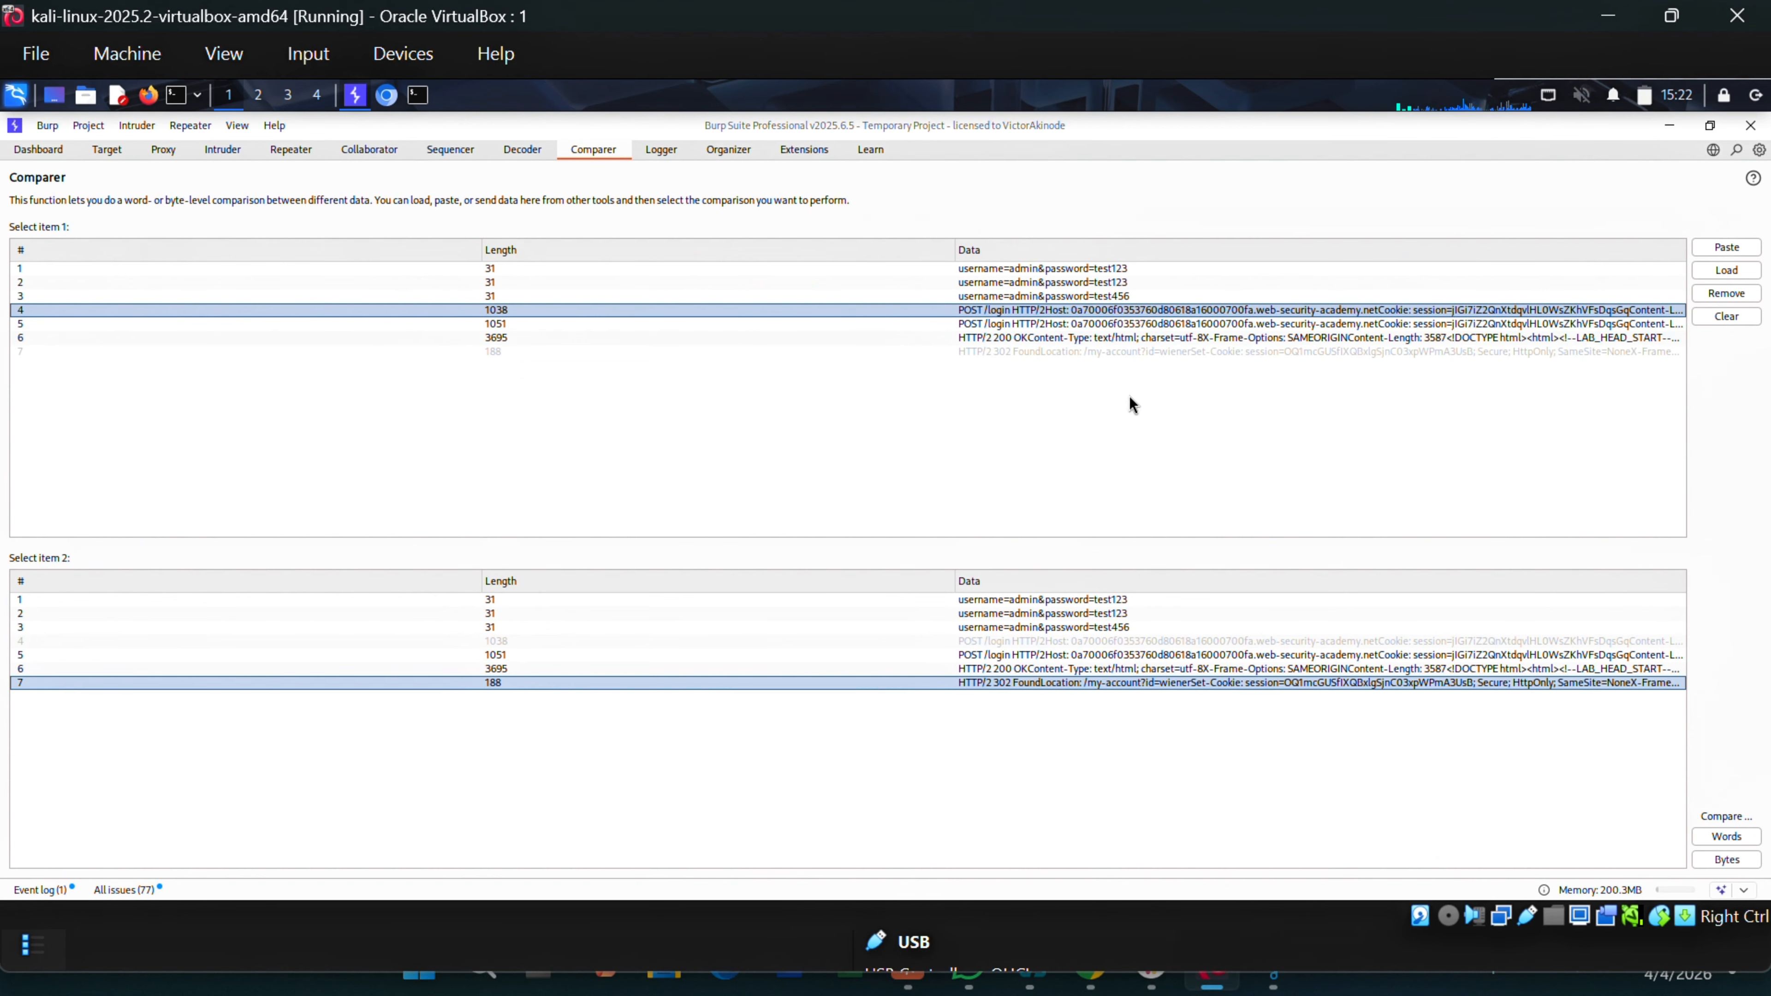
In Comparer, pick the 3695-length 200 OK response (row 6) as item 1.
left_click(1094, 337)
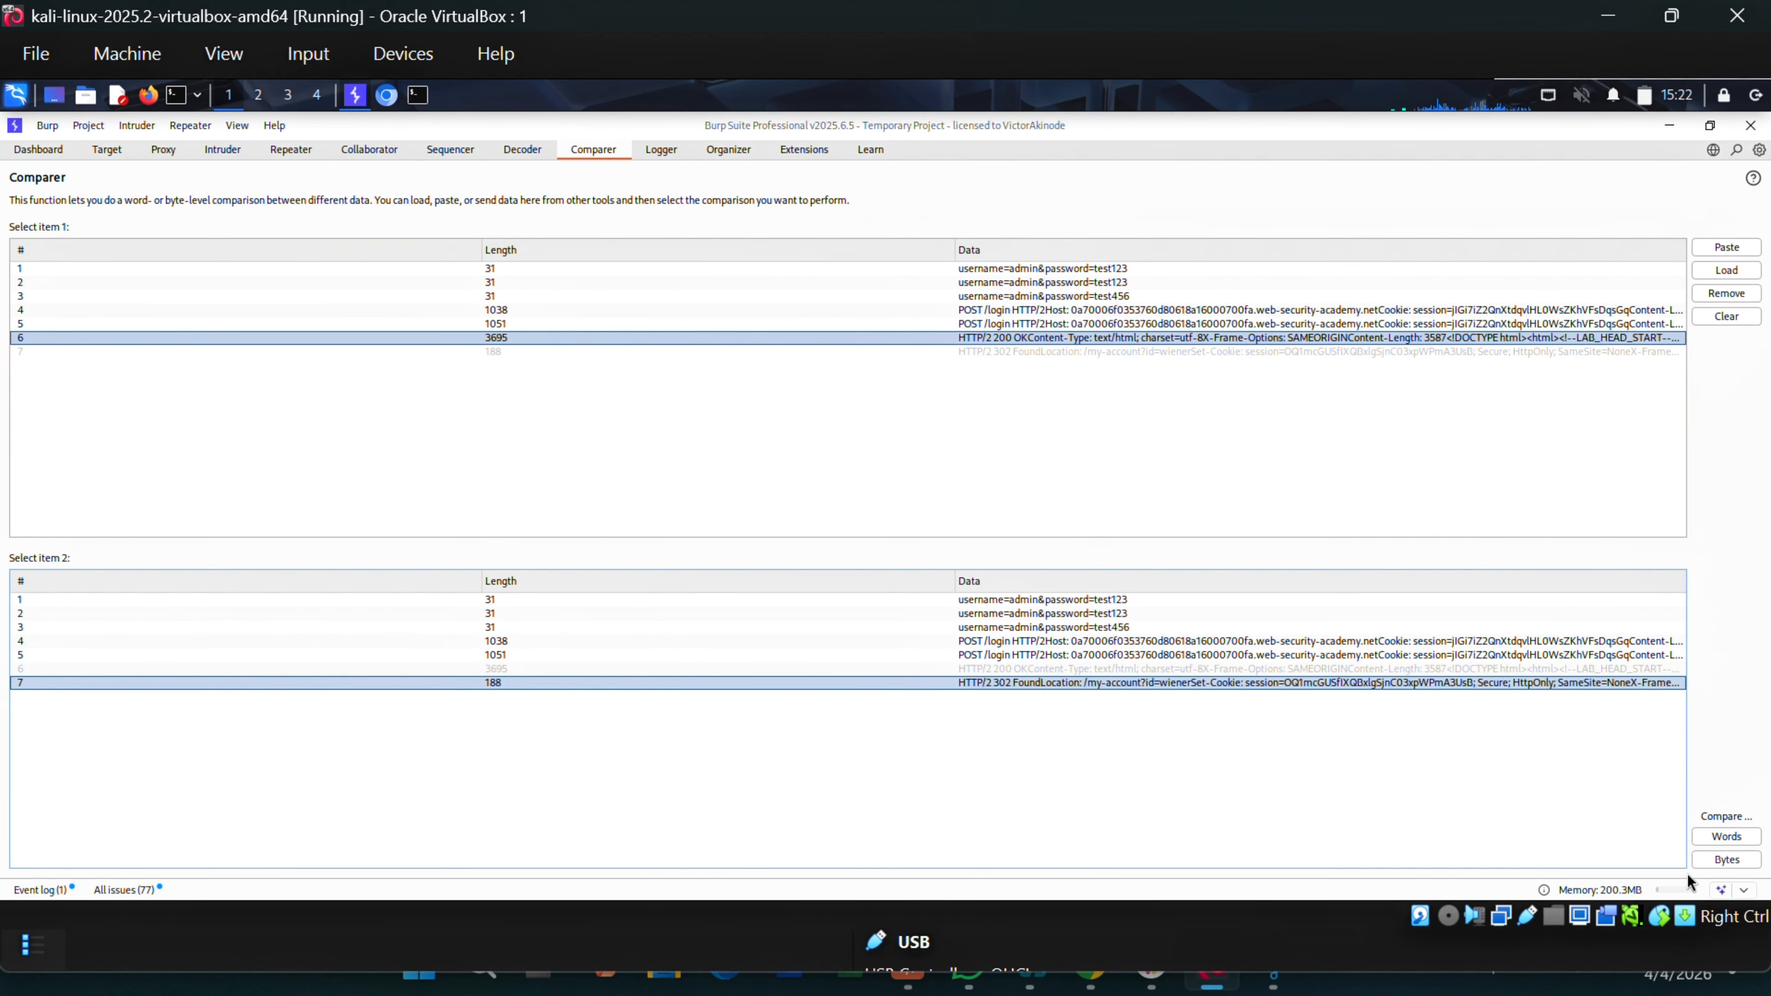
Review the word-level comparison of the 200 OK and 302 Found responses.
left_click(1726, 837)
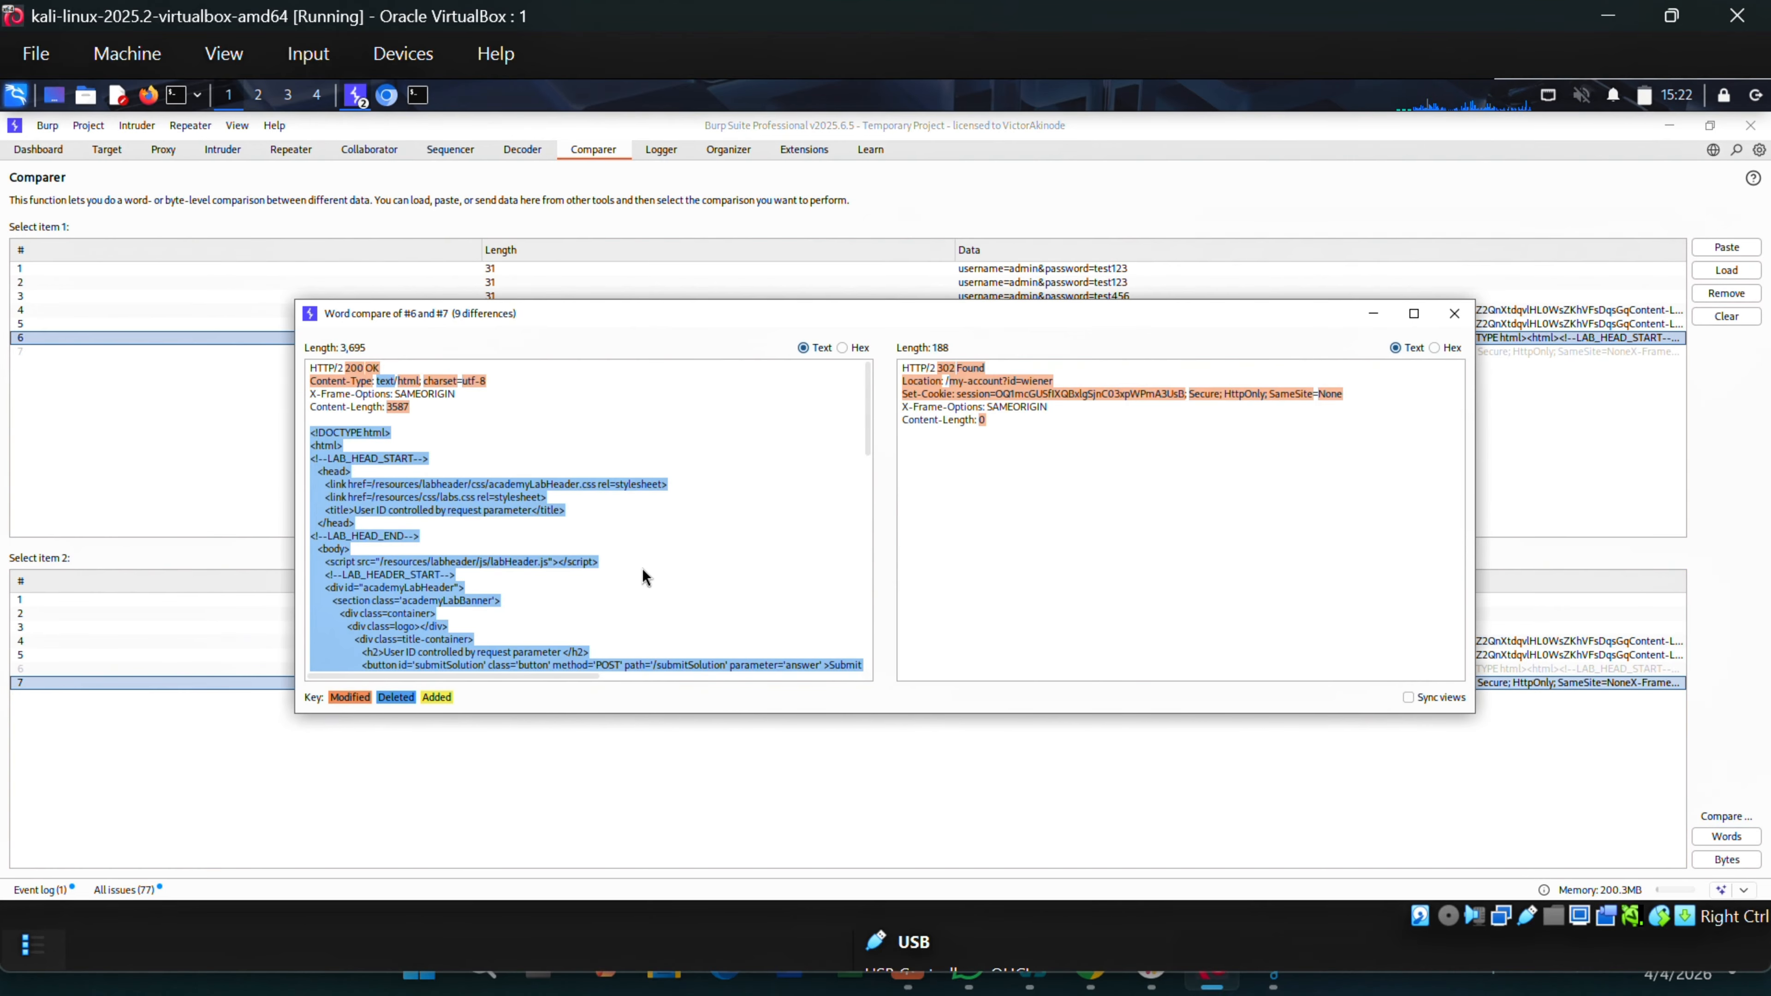
scroll(650, 567, "down", 5)
scroll(701, 554, "up", 3)
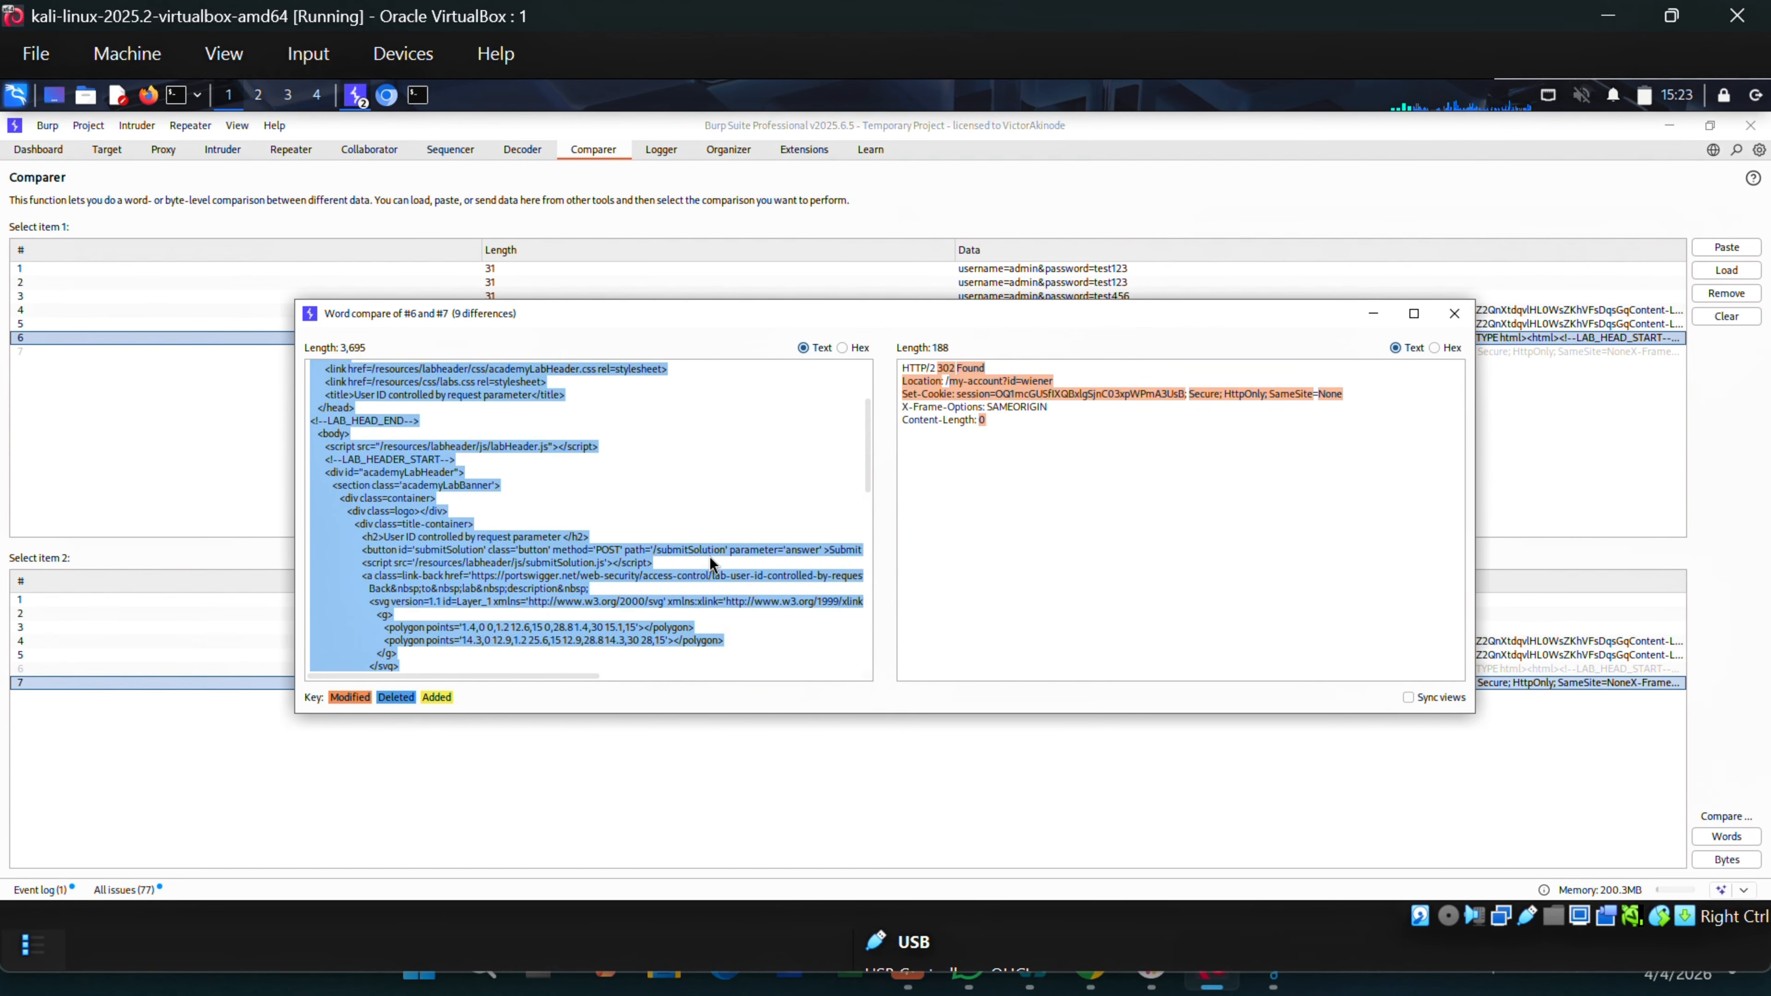
scroll(711, 564, "up", 3)
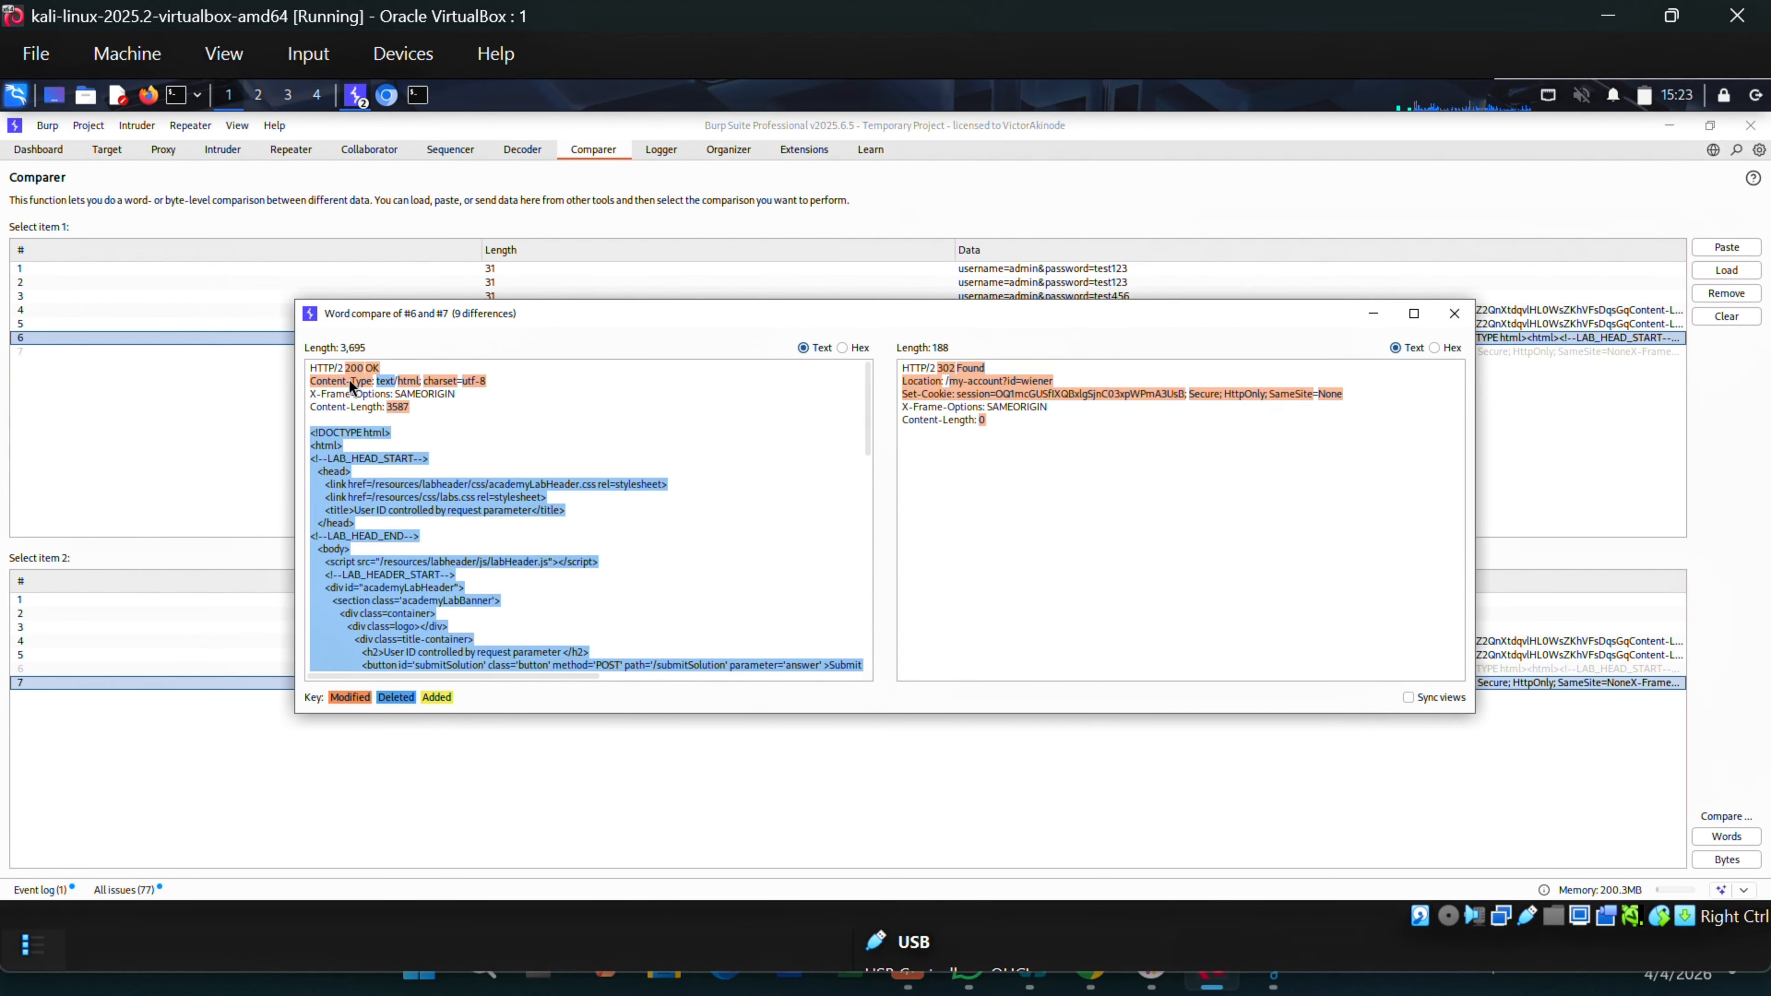
left_click(1454, 315)
Review the byte comparison of responses 6 and 7 (106 differences), then clear both Comparer lists.
left_click(1736, 862)
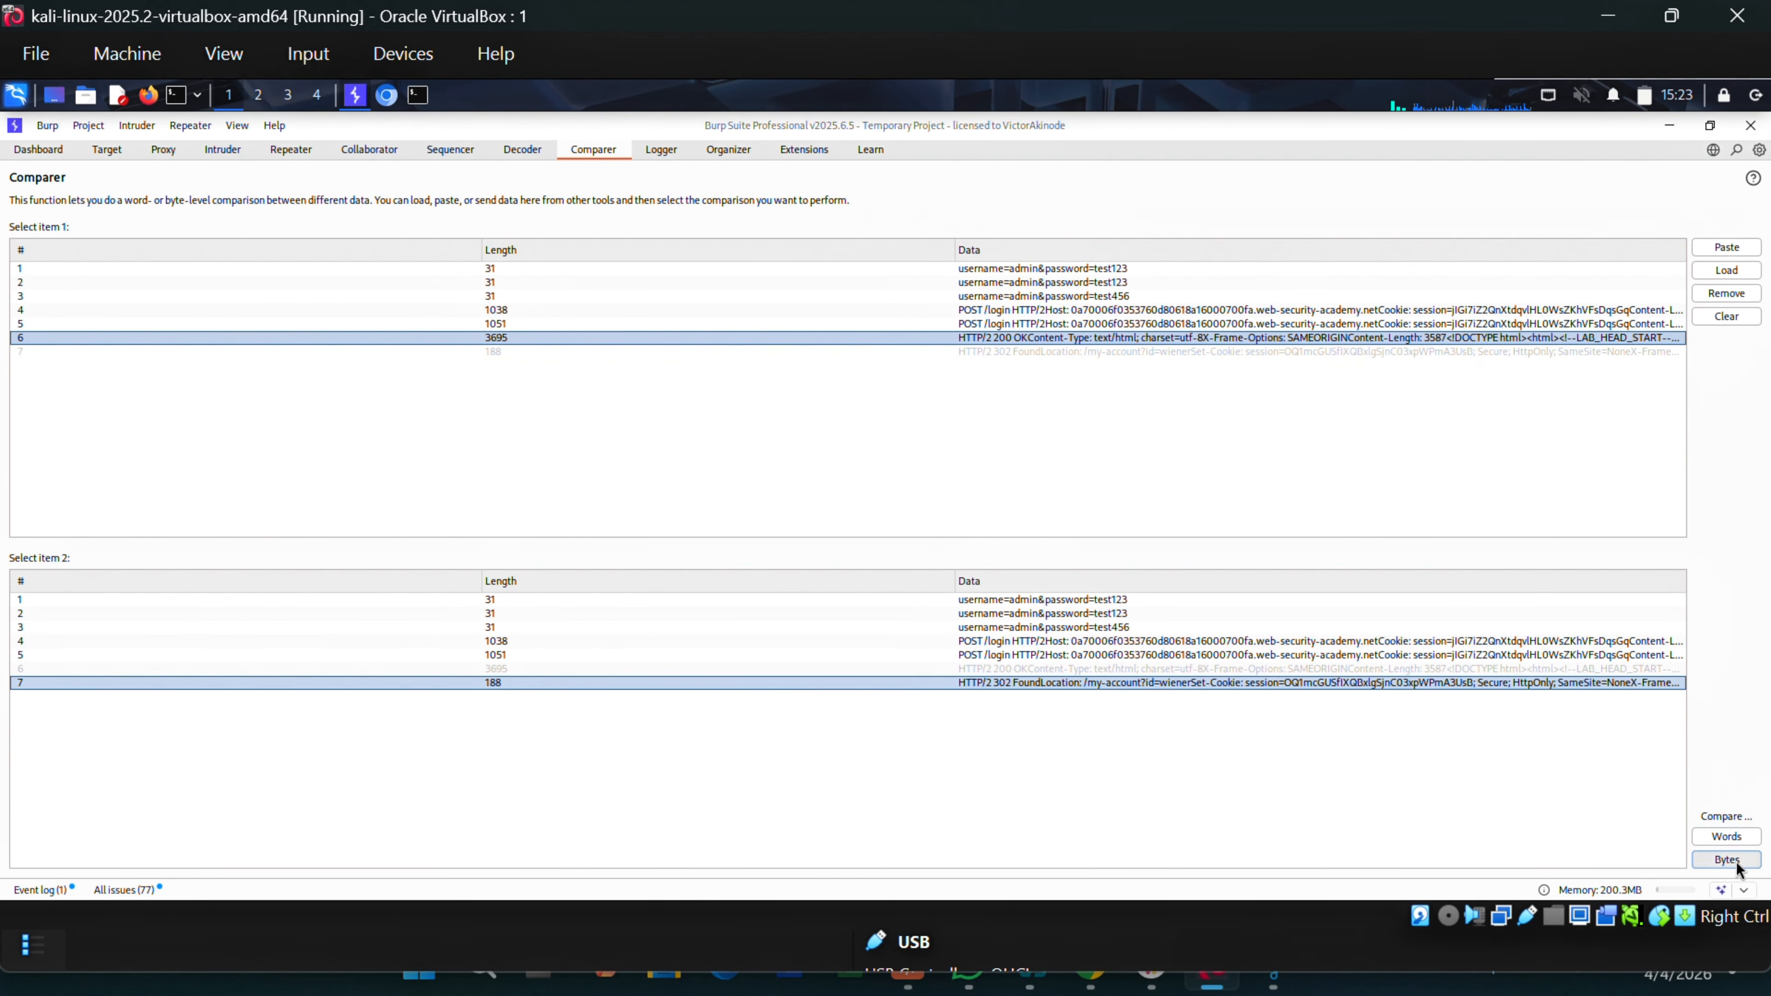
scroll(612, 517, "down", 4)
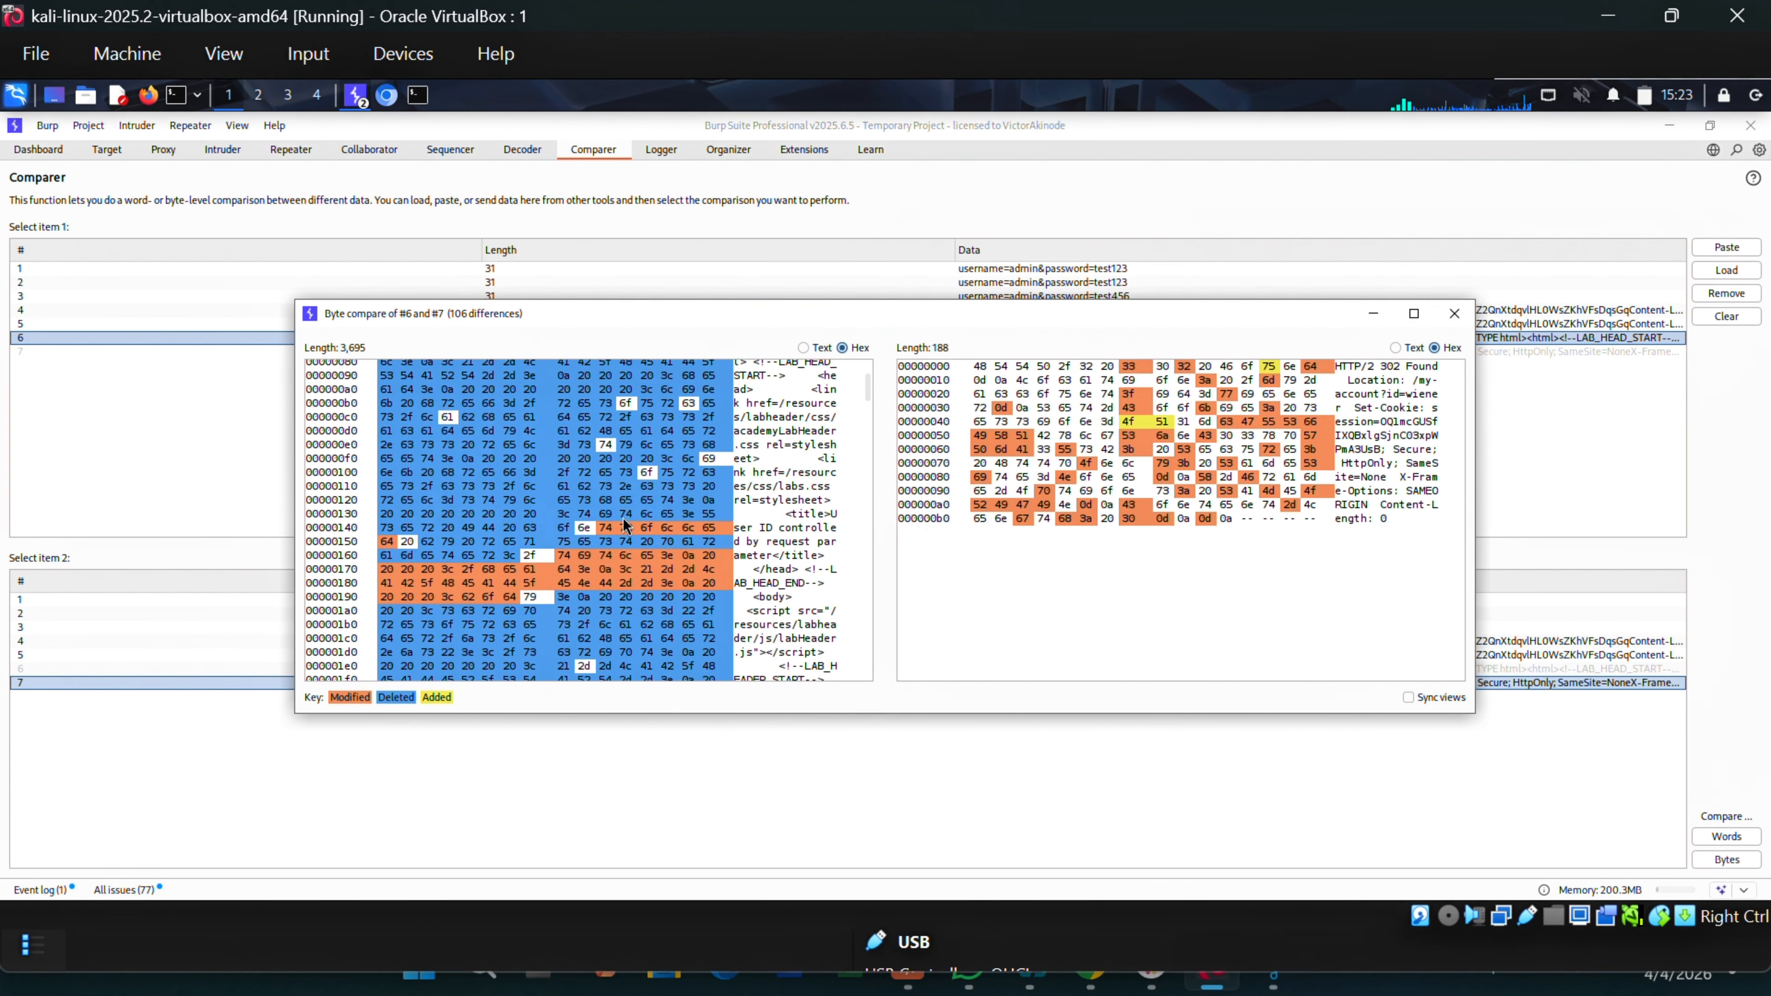
left_click(1455, 313)
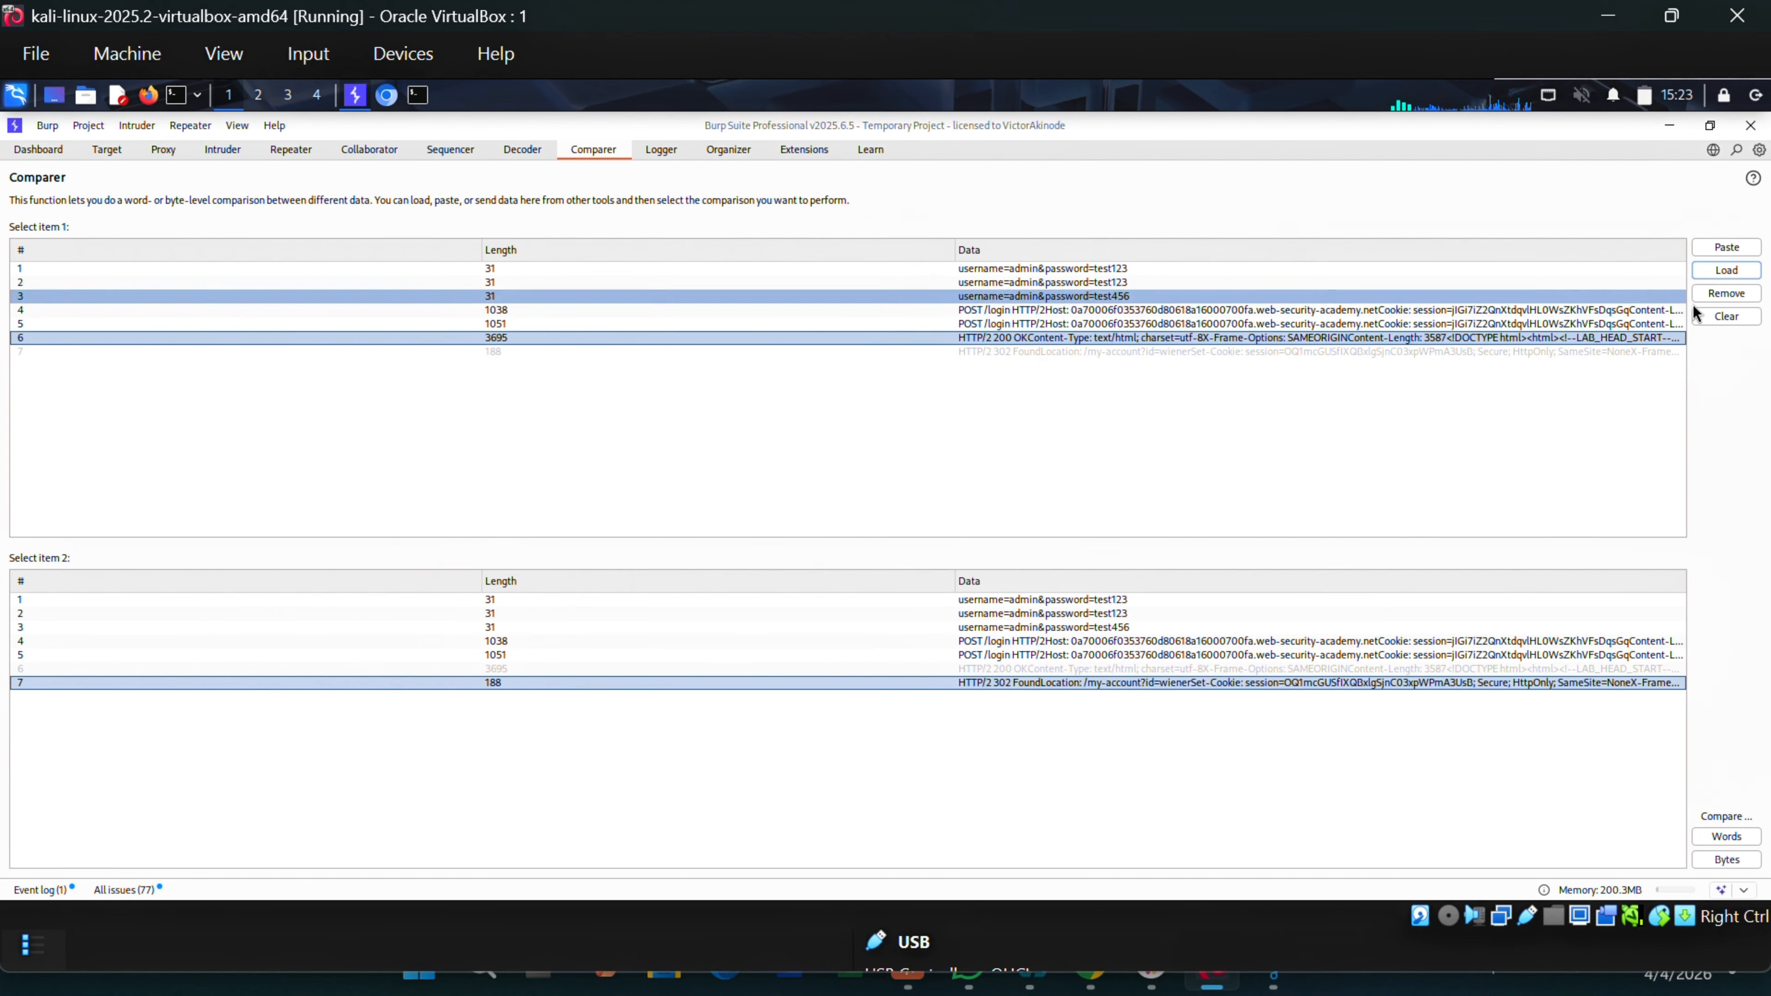
left_click(1716, 317)
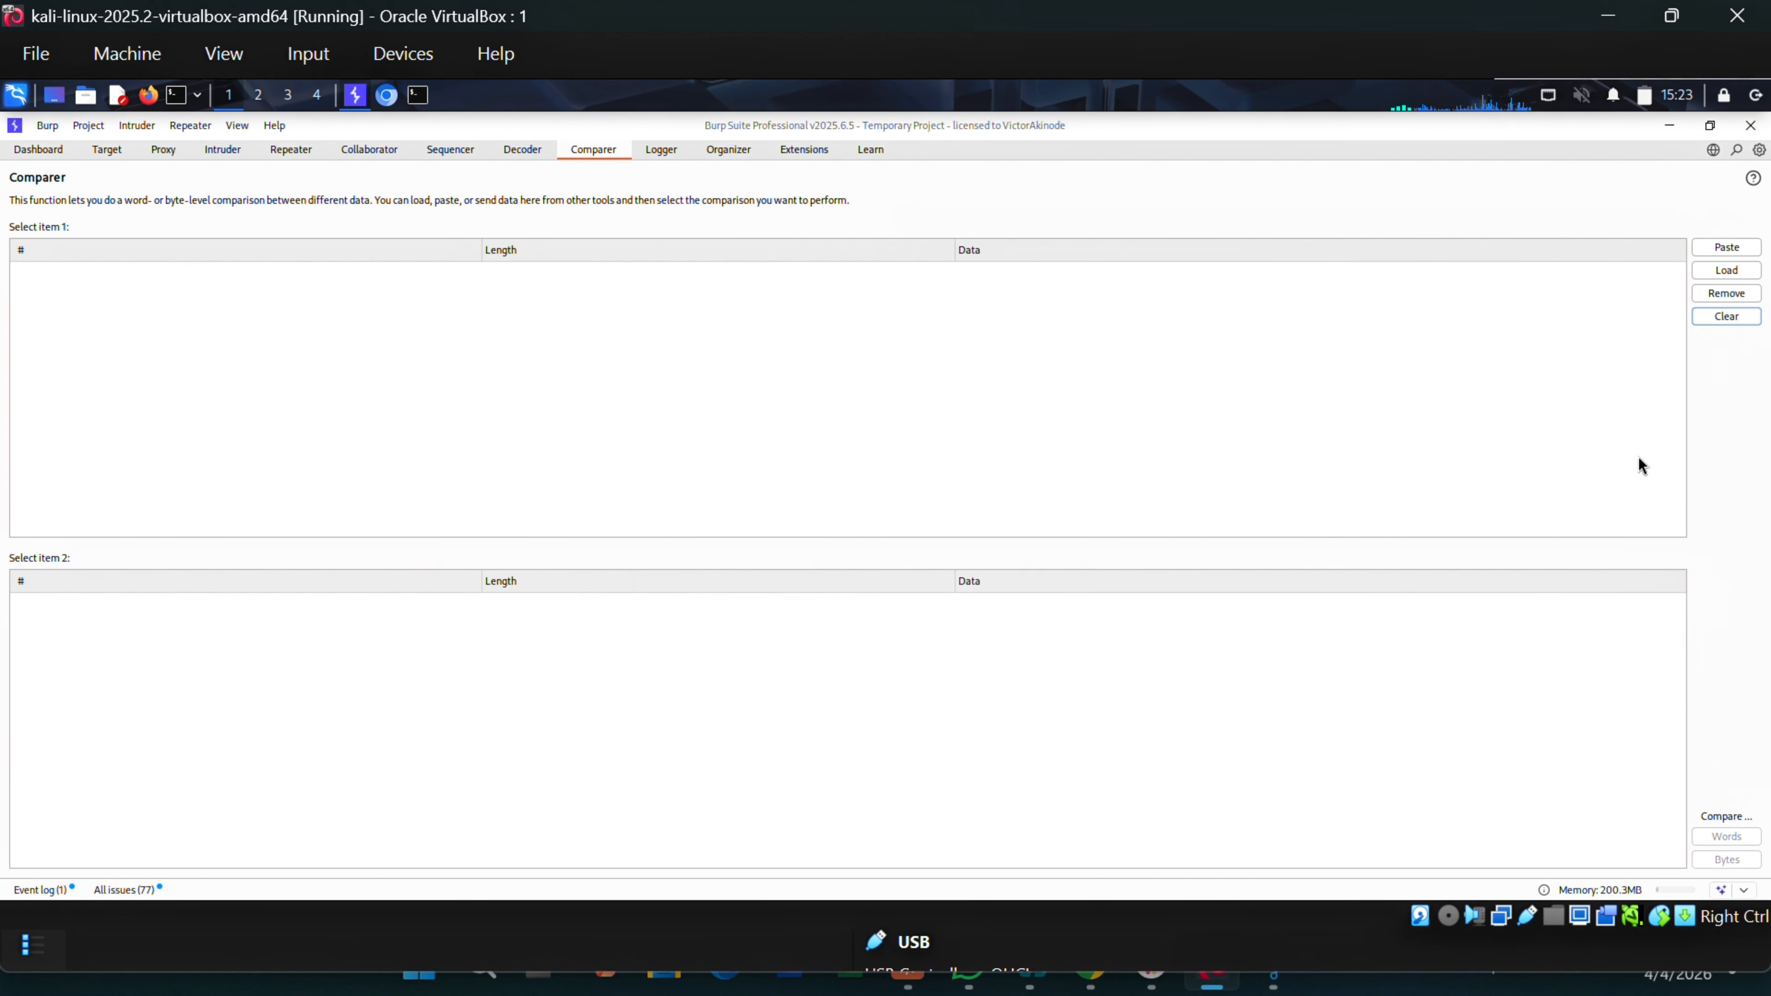